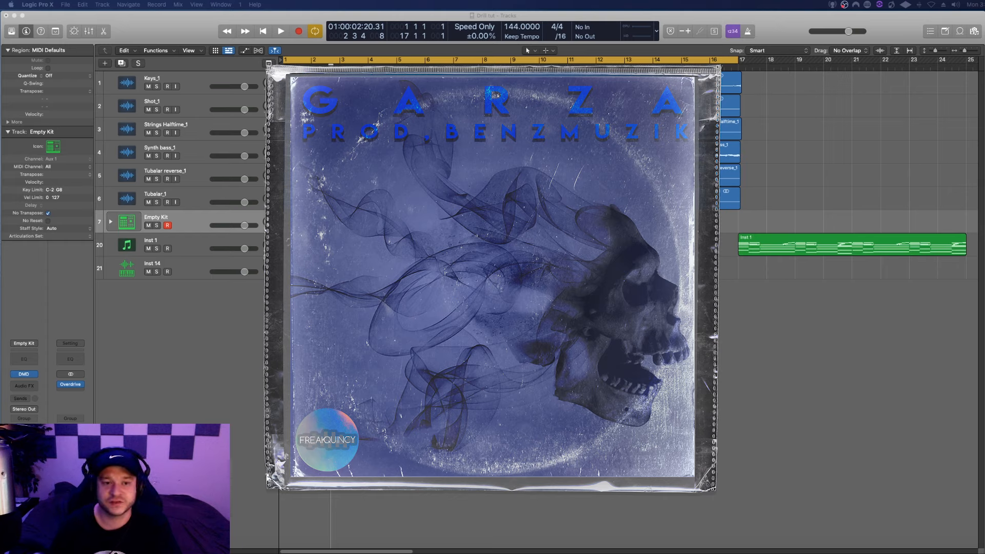
Play back the melody tracks from bar 1 to hear the loop before adding drums.
{"action": "key", "text": "space"}
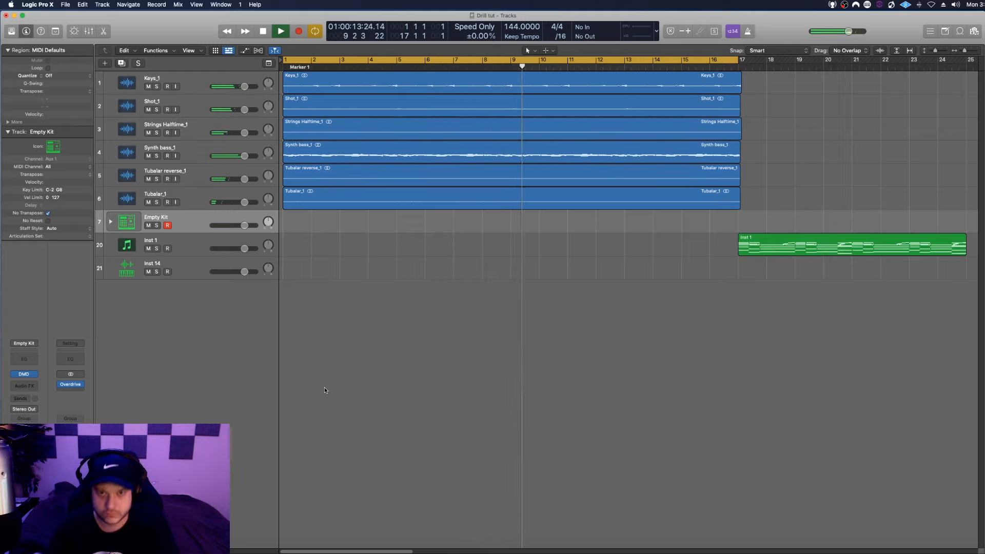
{"action": "key", "text": "space"}
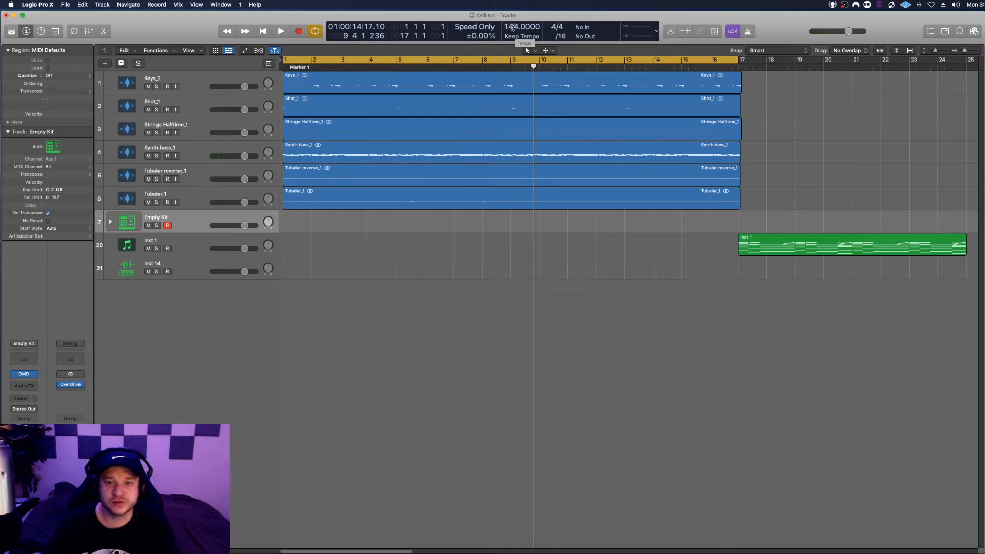
Create a pattern region at bar 1 on the Empty Kit track and set its pattern length to 32 steps.
{"action": "right_click", "coordinate": [292, 224]}
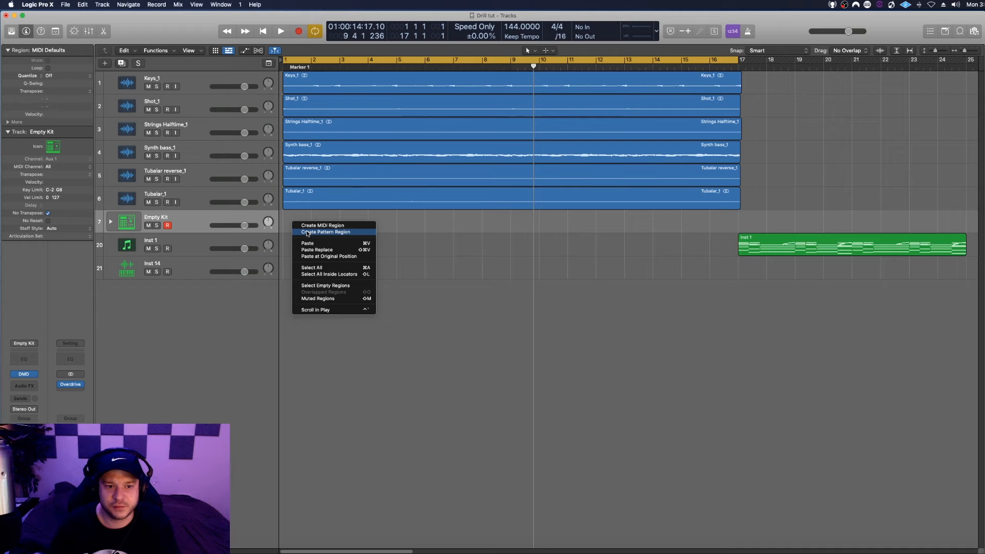
{"action": "left_click", "coordinate": [307, 232]}
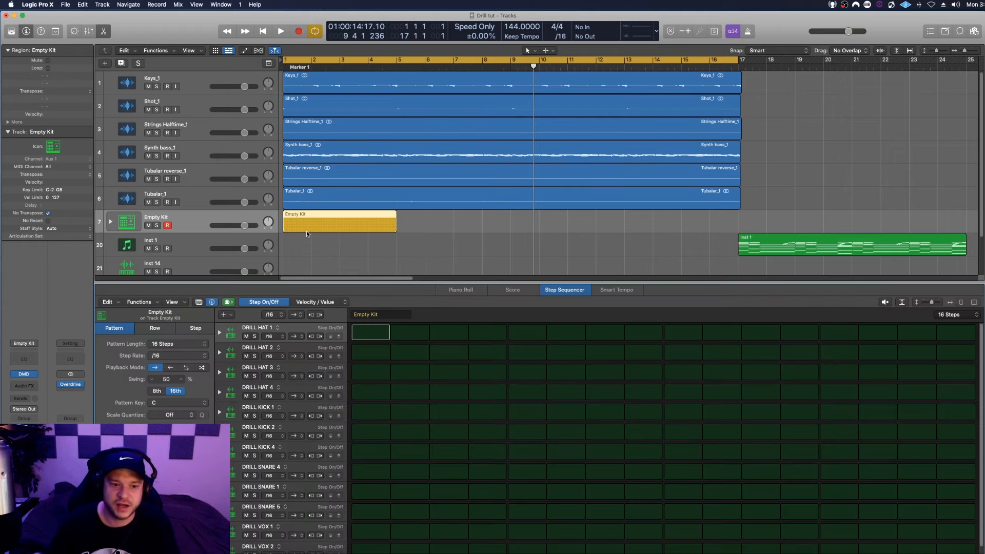
{"action": "left_click_drag", "start_coordinate": [314, 283], "coordinate": [315, 256]}
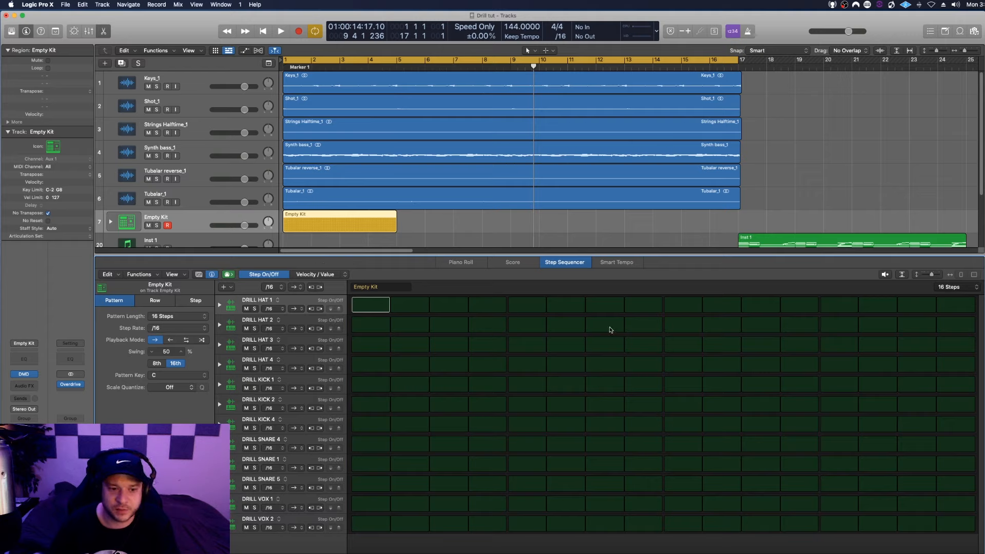
{"action": "left_click", "coordinate": [949, 289]}
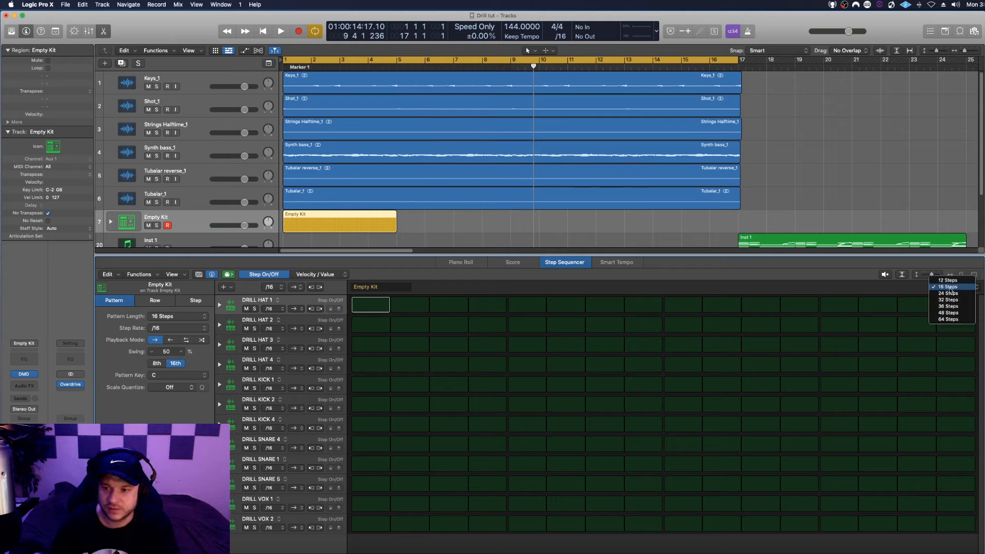
{"action": "left_click", "coordinate": [949, 299]}
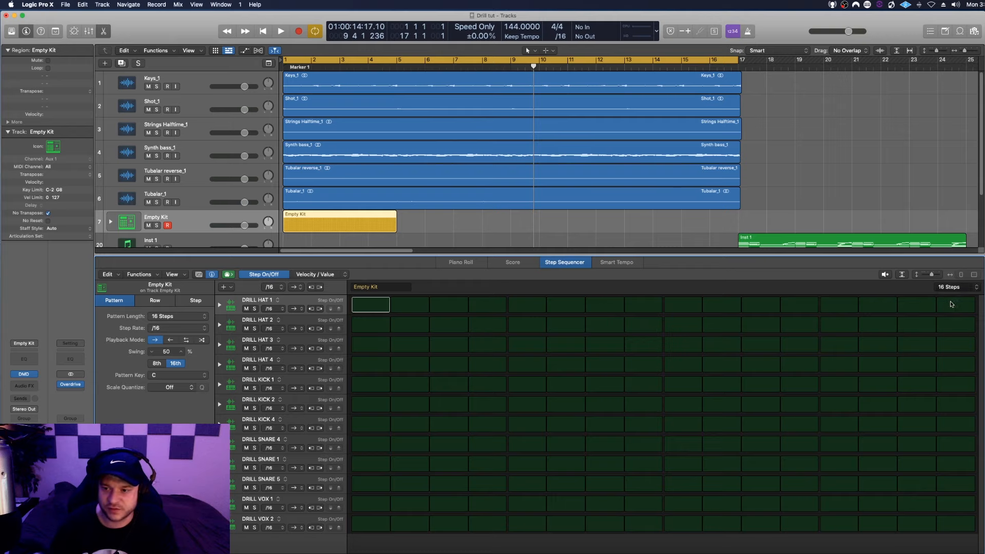
Program DRILL HAT 1 on steps 1, 4, 7, 9, 12, 15, 17, 20, 23, 25, 28 and 31, and audition it.
{"action": "key", "text": "space"}
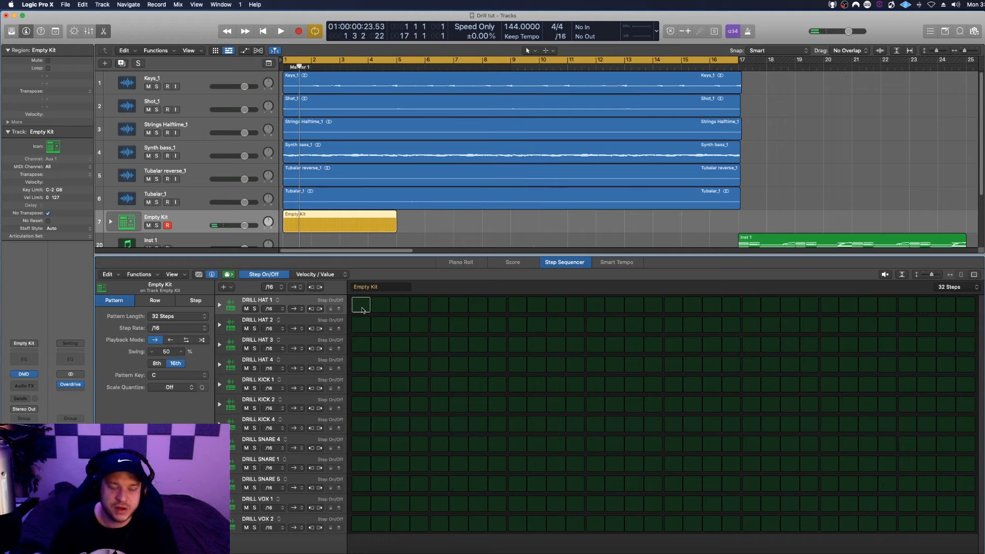
{"action": "left_click", "coordinate": [362, 306]}
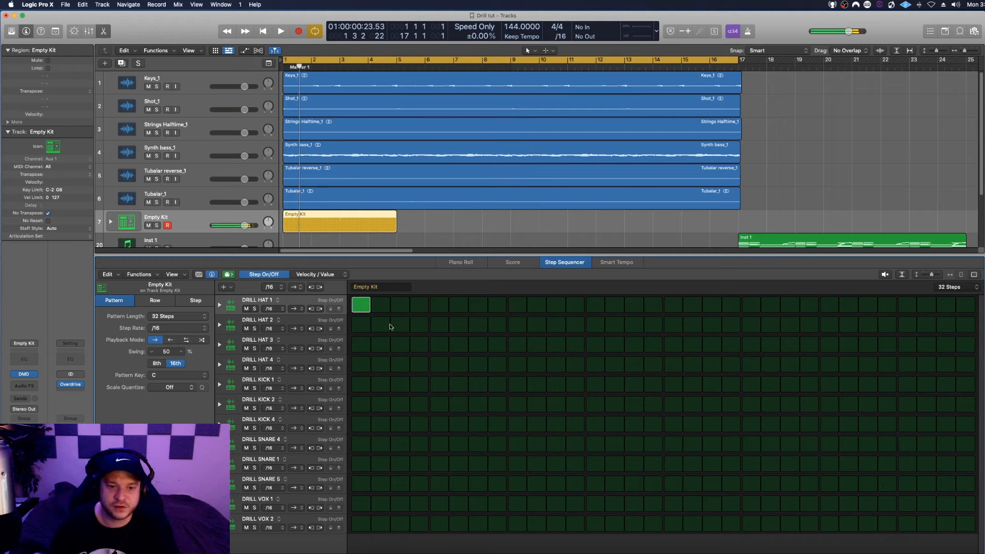
{"action": "left_click", "coordinate": [419, 306]}
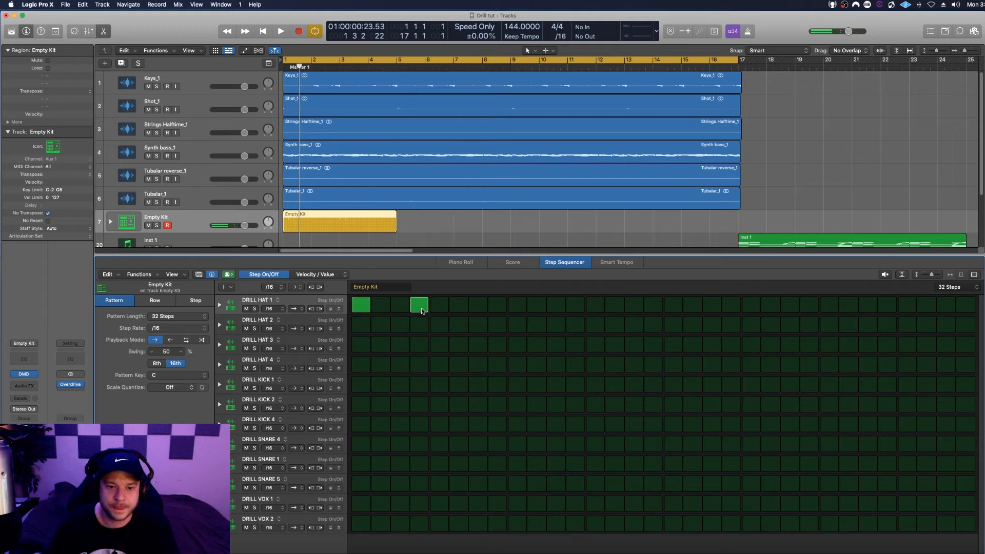
{"action": "left_click", "coordinate": [476, 307]}
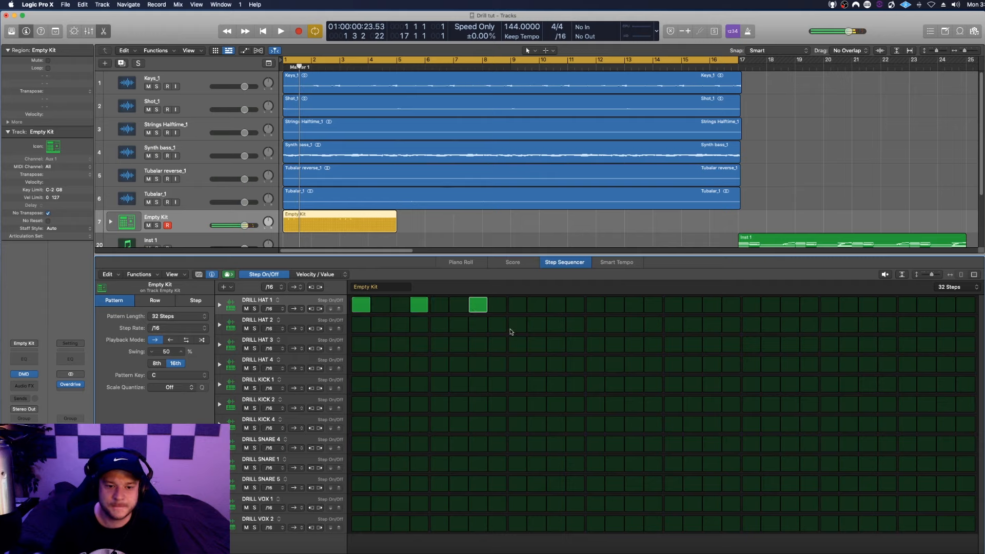
{"action": "left_click", "coordinate": [519, 307]}
{"action": "left_click", "coordinate": [576, 307]}
{"action": "left_click", "coordinate": [633, 307]}
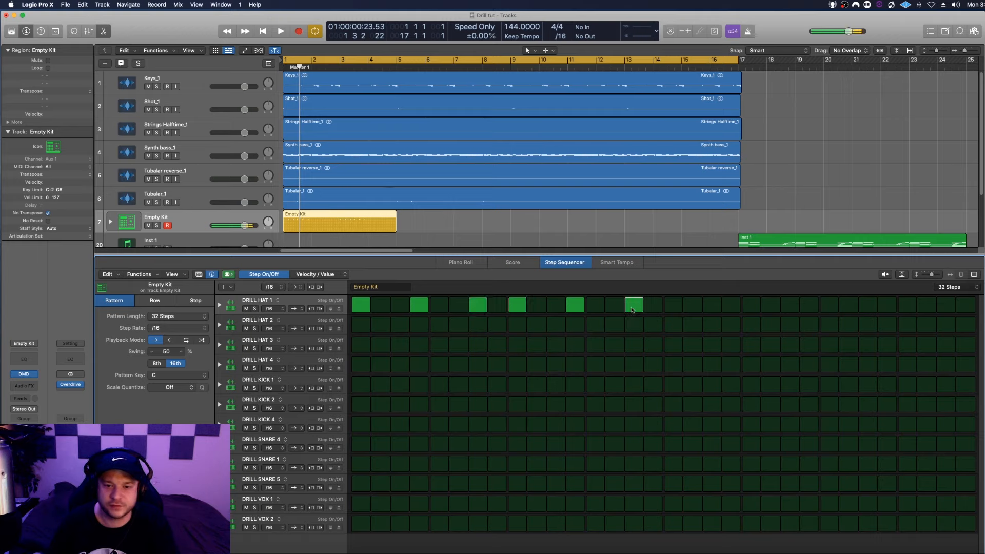
{"action": "key", "text": "space"}
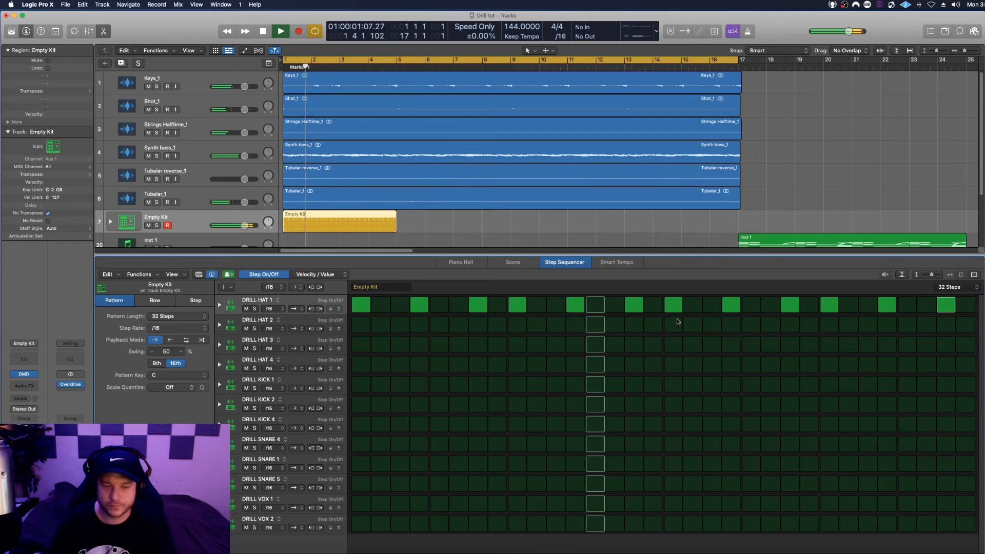
{"action": "key", "text": "space"}
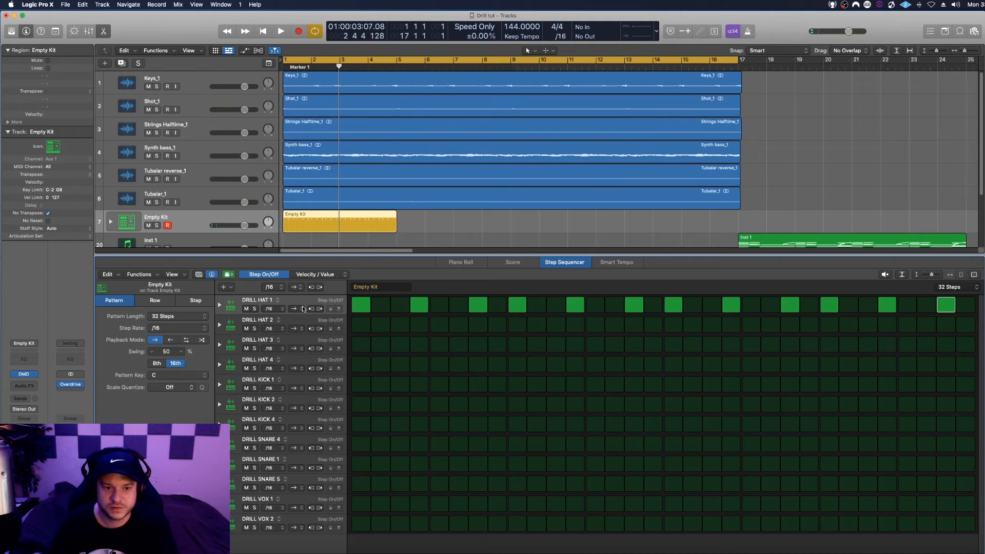
Lower the DRILL HAT 1 pad's coarse pitch to -2 in Drum Machine Designer and audition the hats with the loop.
{"action": "left_click", "coordinate": [25, 375]}
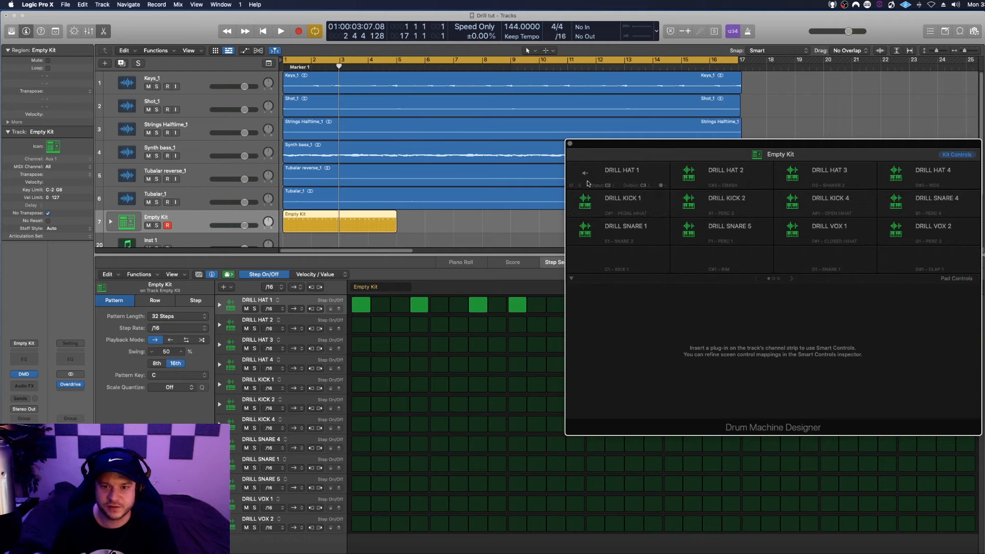
{"action": "left_click", "coordinate": [586, 177]}
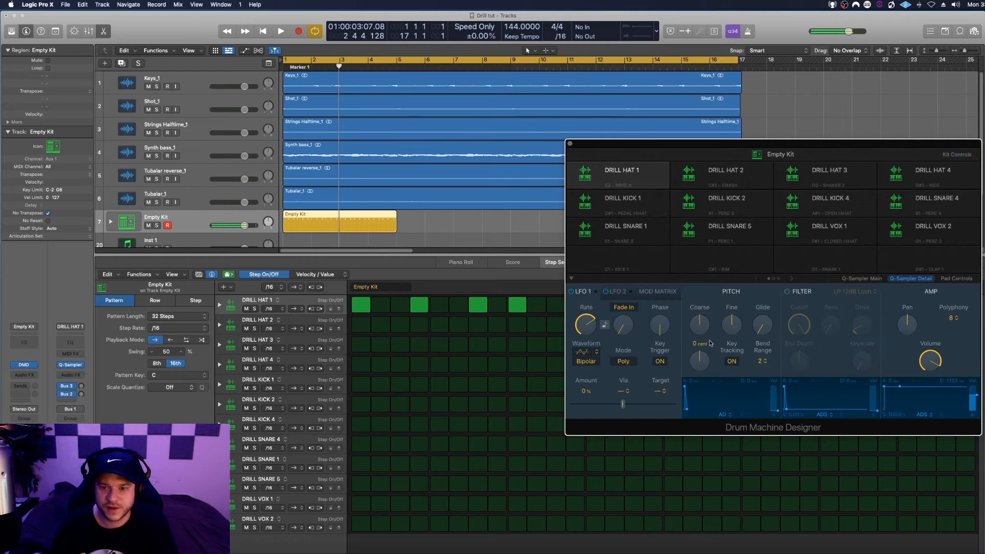
{"action": "left_click_drag", "start_coordinate": [697, 325], "coordinate": [697, 326]}
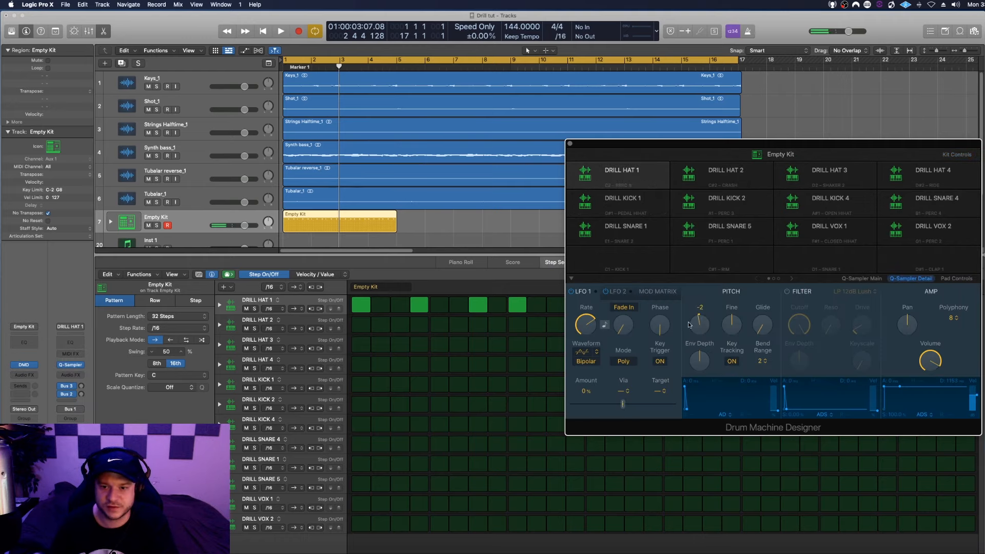
{"action": "left_click", "coordinate": [585, 174]}
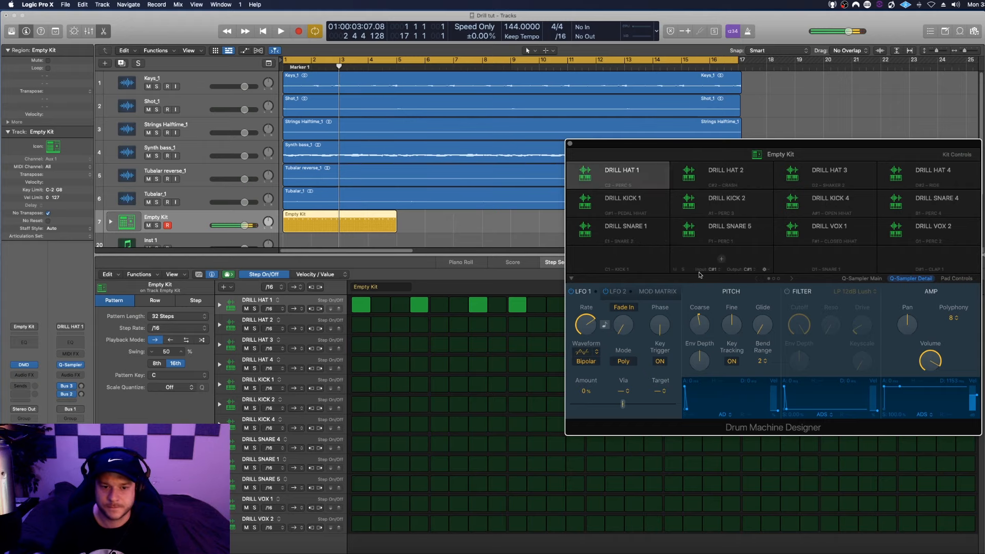
{"action": "key", "text": "space"}
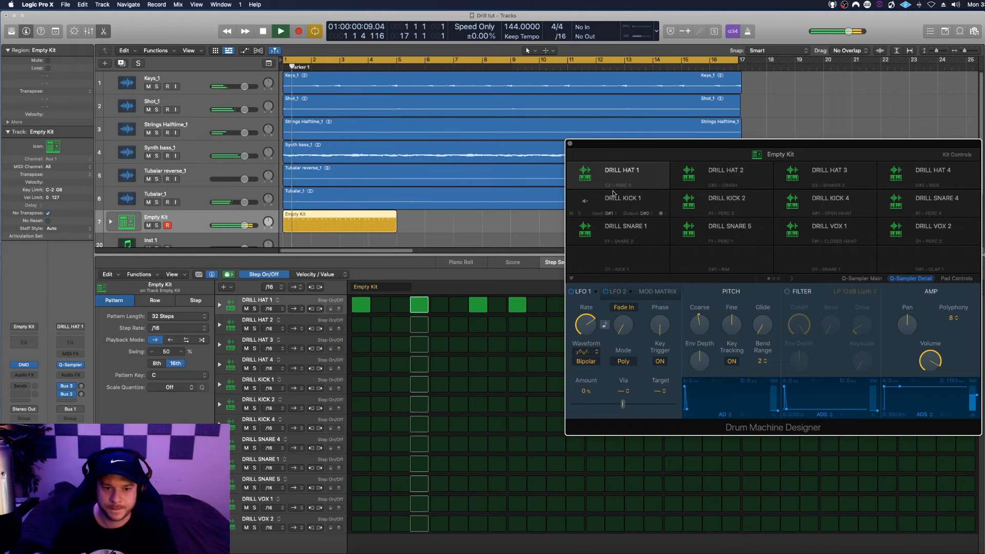
{"action": "left_click", "coordinate": [570, 144]}
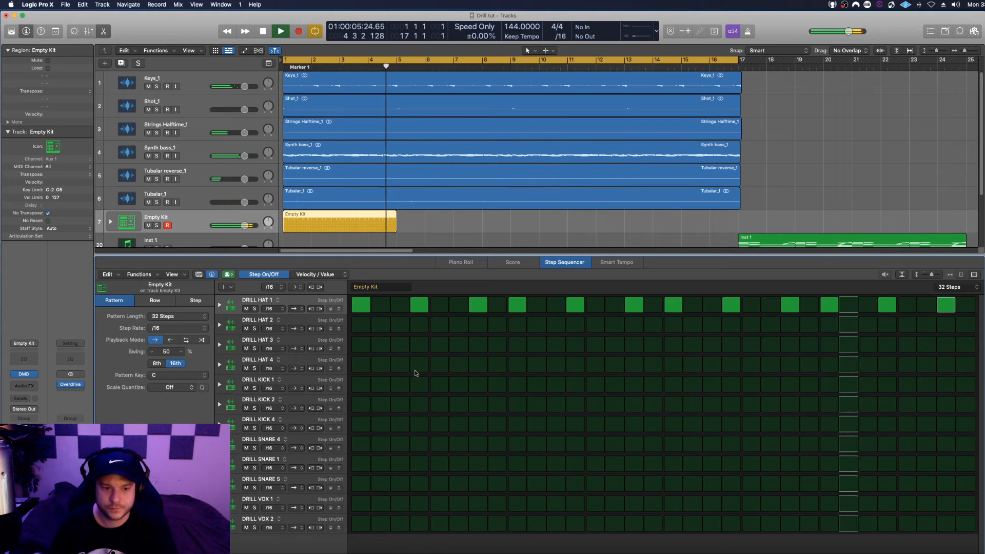
{"action": "key", "text": "space"}
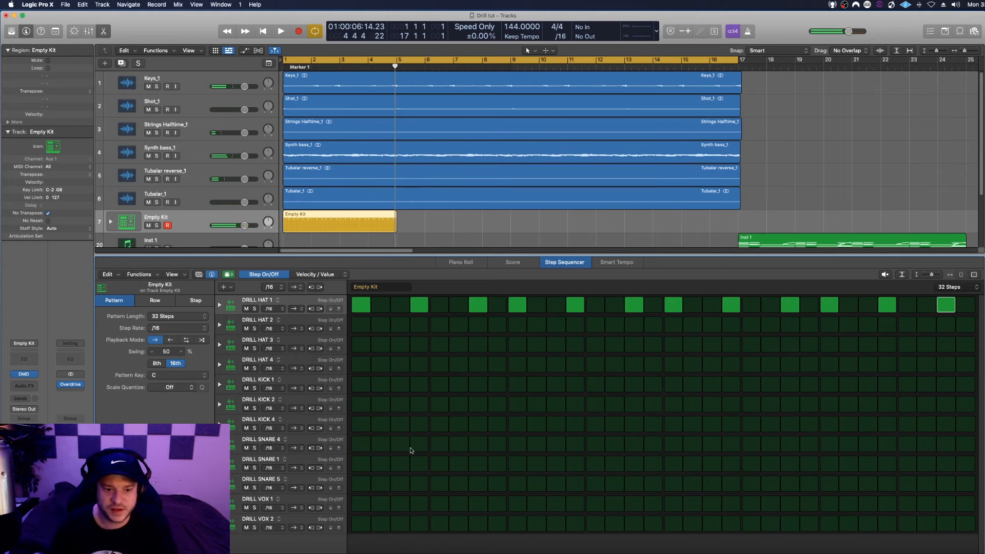
Place DRILL SNARE 4 hits on steps 9 and 29 of the pattern and play it back.
{"action": "left_click", "coordinate": [300, 444]}
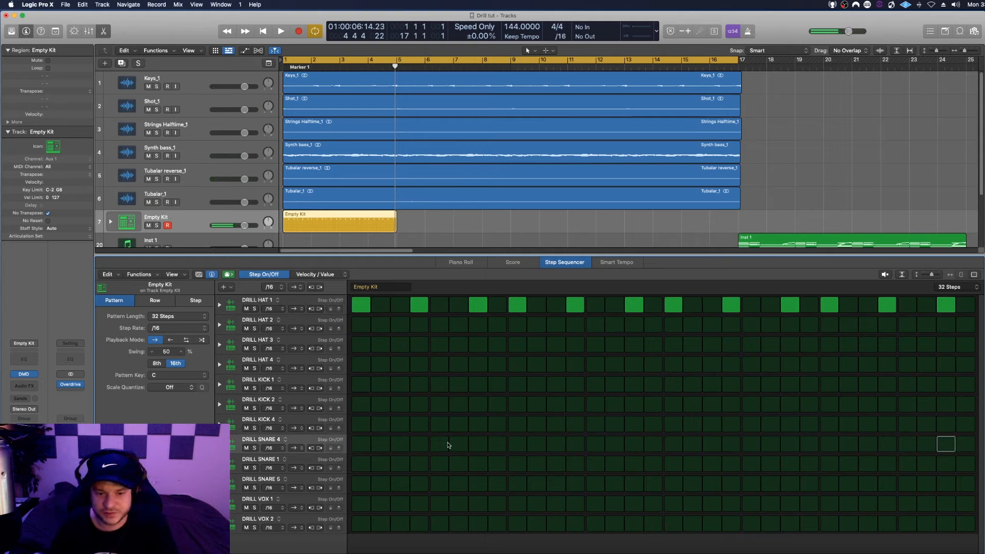
{"action": "left_click", "coordinate": [519, 449]}
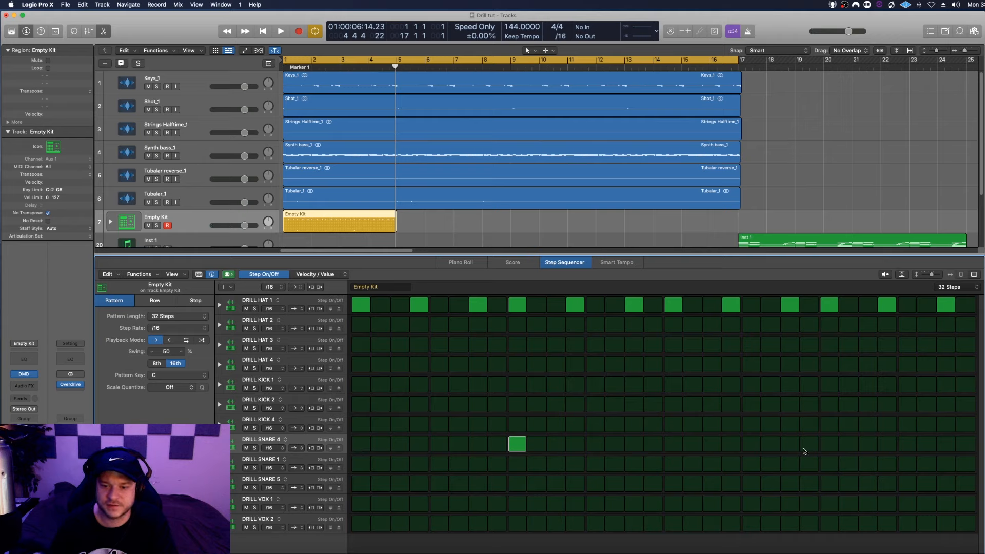
{"action": "left_click", "coordinate": [906, 445]}
{"action": "key", "text": "space"}
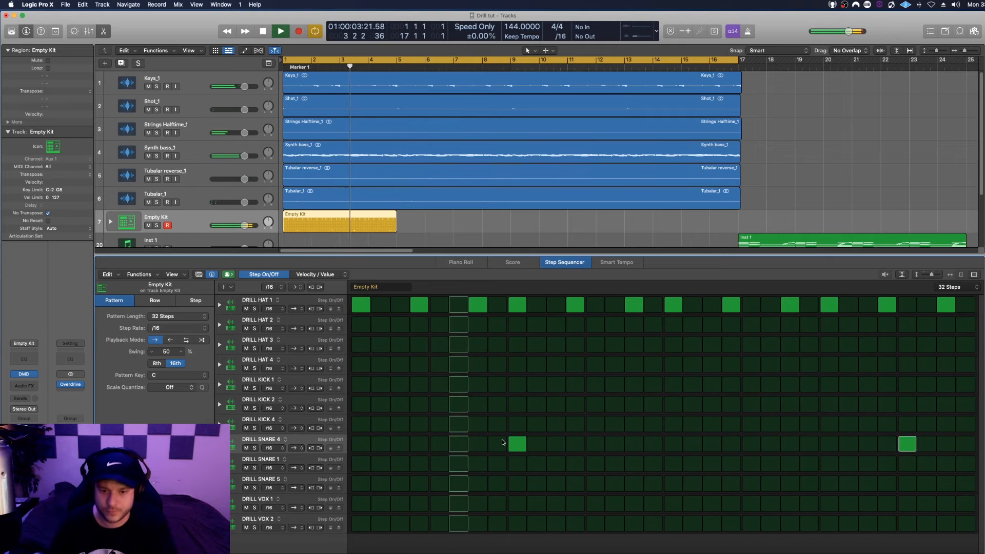
{"action": "key", "text": "space"}
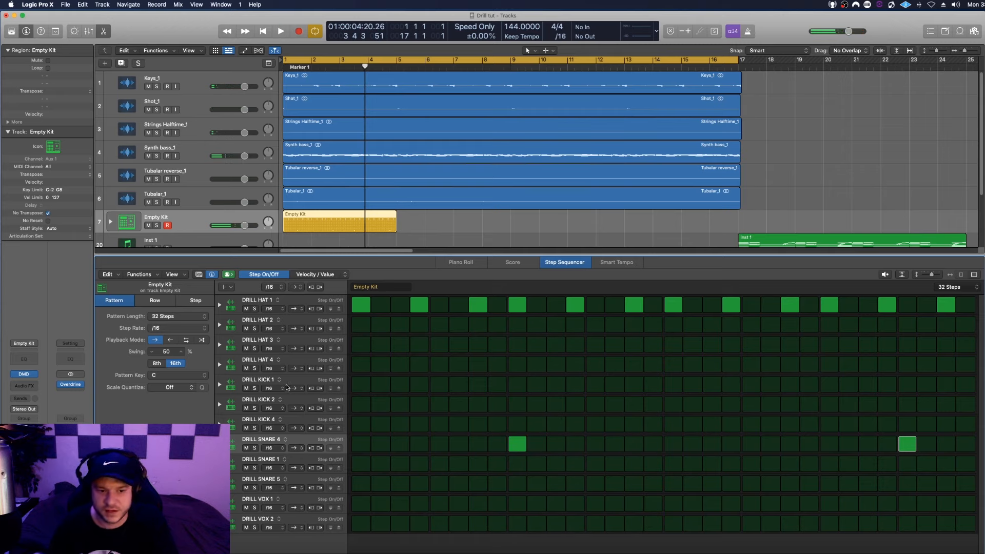
Program DRILL KICK 1 on steps 1, 25 and 29, and listen to the beat with the melody.
{"action": "left_click", "coordinate": [286, 387]}
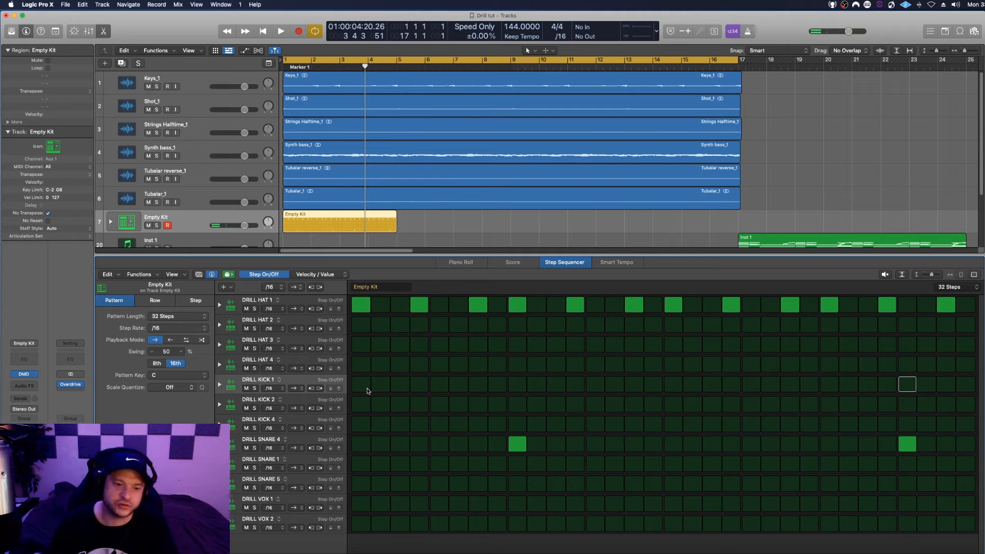
{"action": "left_click", "coordinate": [361, 390]}
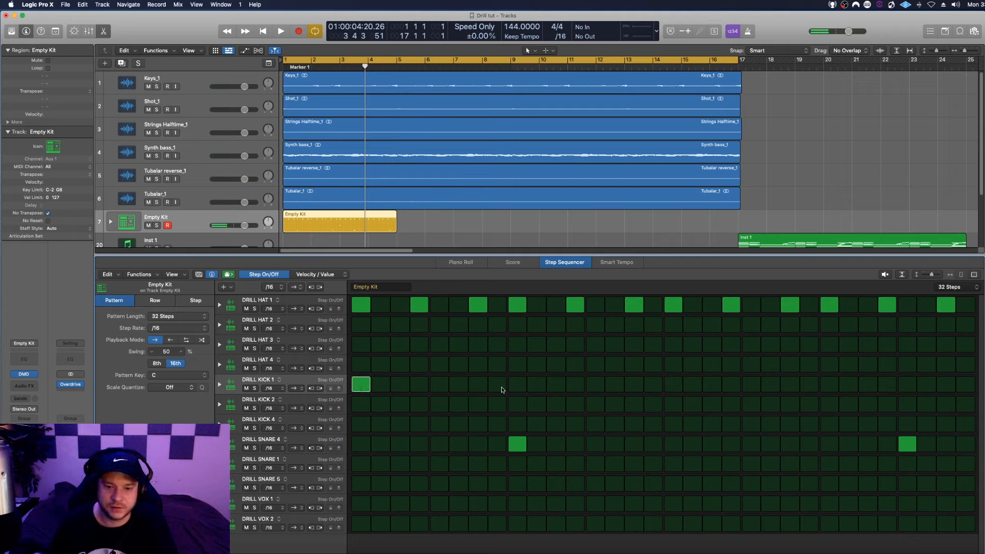
{"action": "left_click", "coordinate": [866, 388]}
{"action": "left_click", "coordinate": [908, 387]}
{"action": "left_click", "coordinate": [905, 388]}
{"action": "left_click", "coordinate": [872, 391]}
{"action": "left_click", "coordinate": [833, 386]}
{"action": "left_click", "coordinate": [908, 389]}
{"action": "key", "text": "space"}
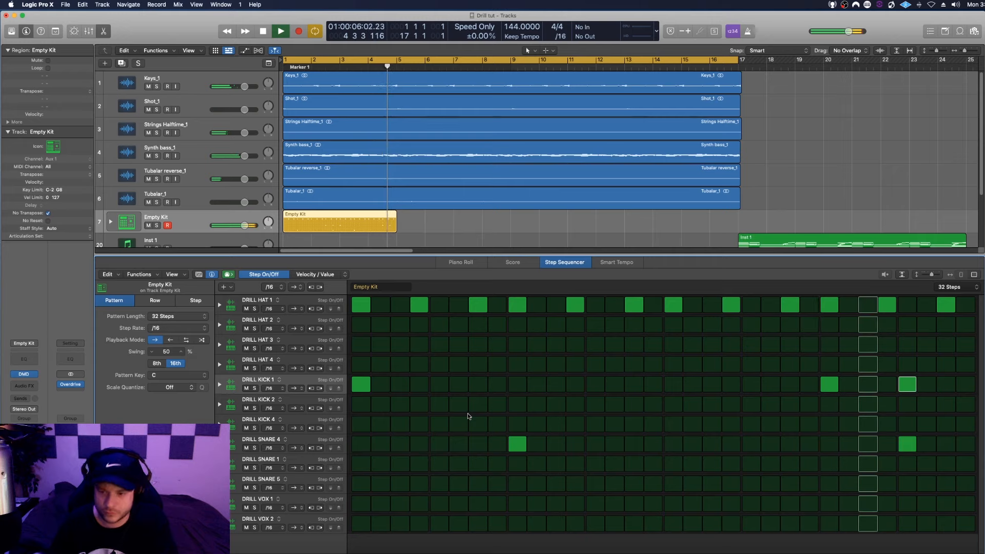
{"action": "key", "text": "space"}
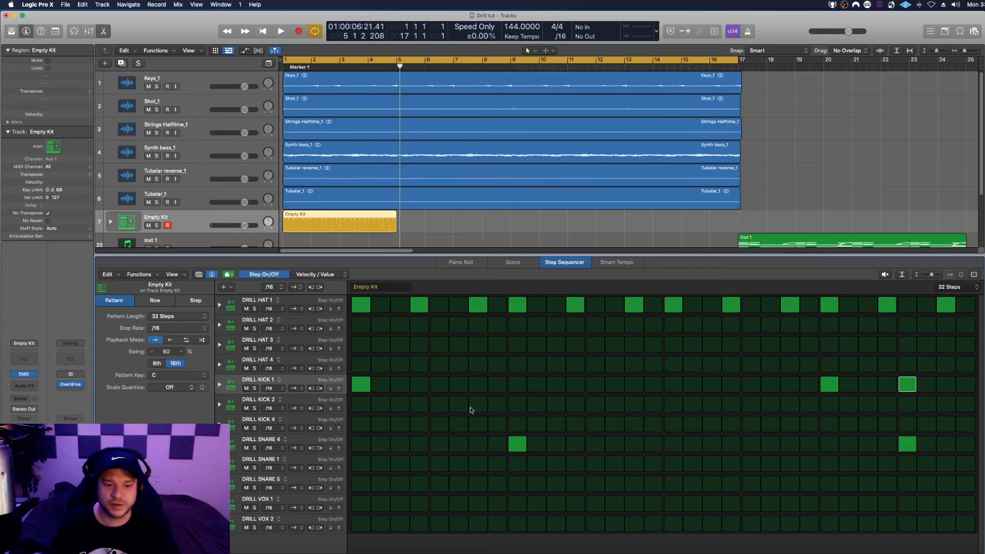
{"action": "key", "text": "space"}
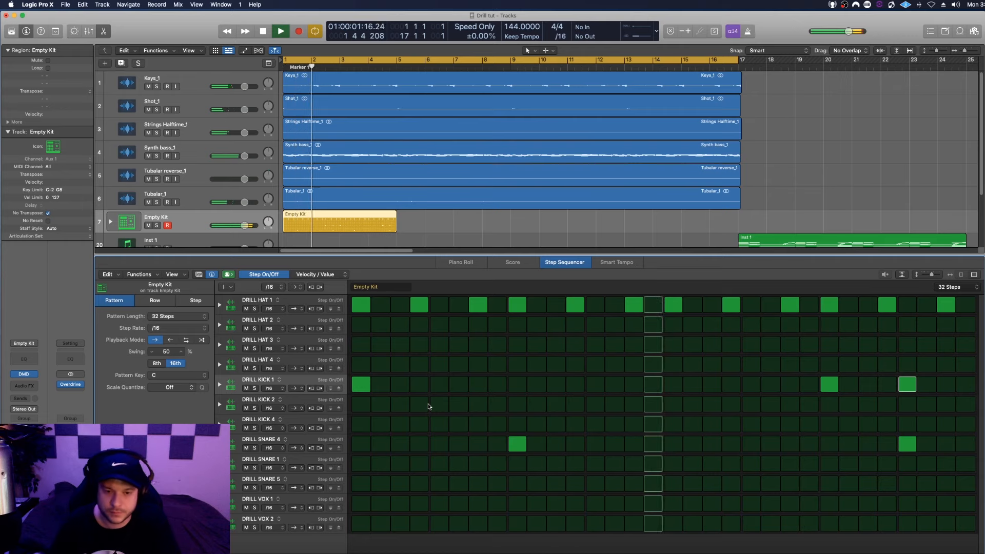
{"action": "key", "text": "space"}
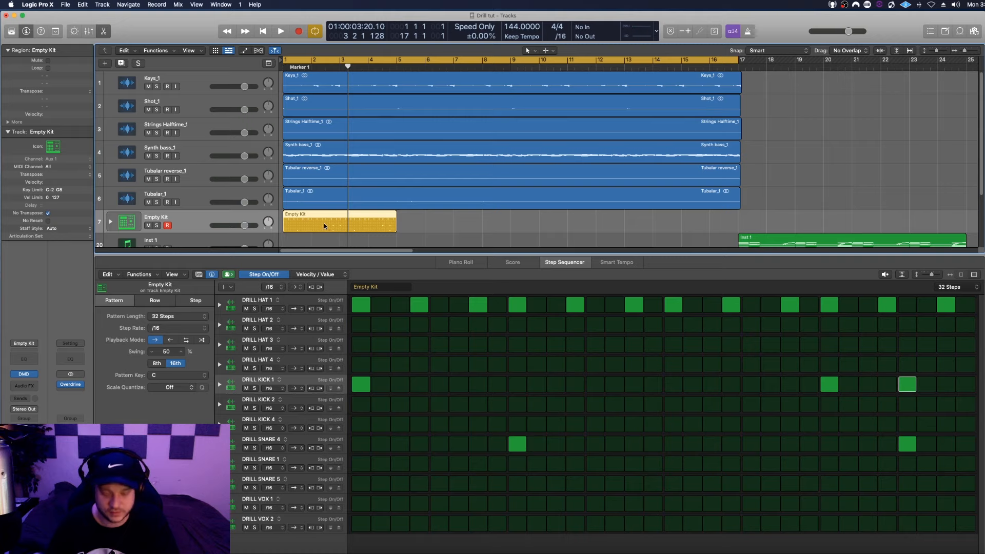
Copy the Empty Kit pattern region to bar 5, cycle bars 5 to 9 and play that section.
{"action": "left_click_drag", "start_coordinate": [321, 224], "coordinate": [435, 228]}
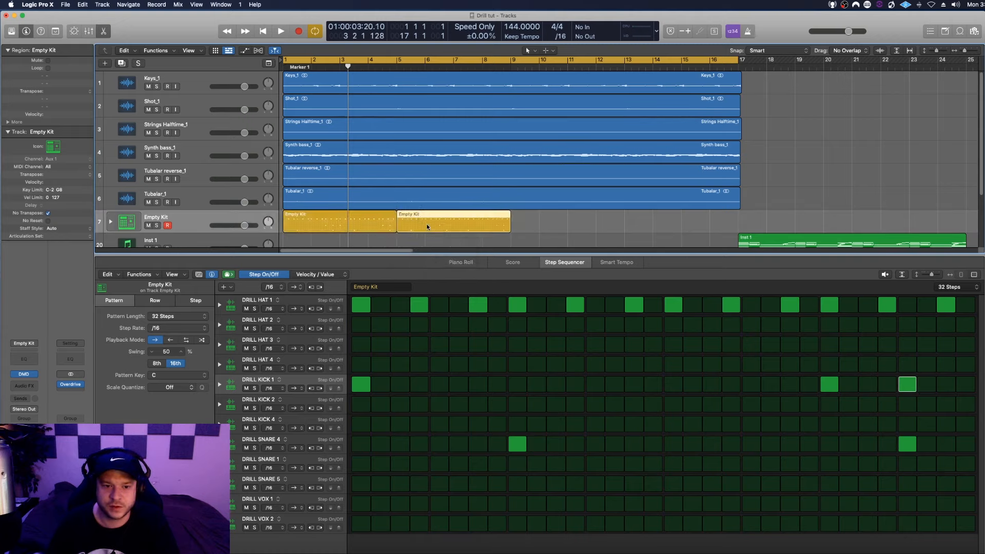
{"action": "left_click_drag", "start_coordinate": [399, 60], "coordinate": [511, 64]}
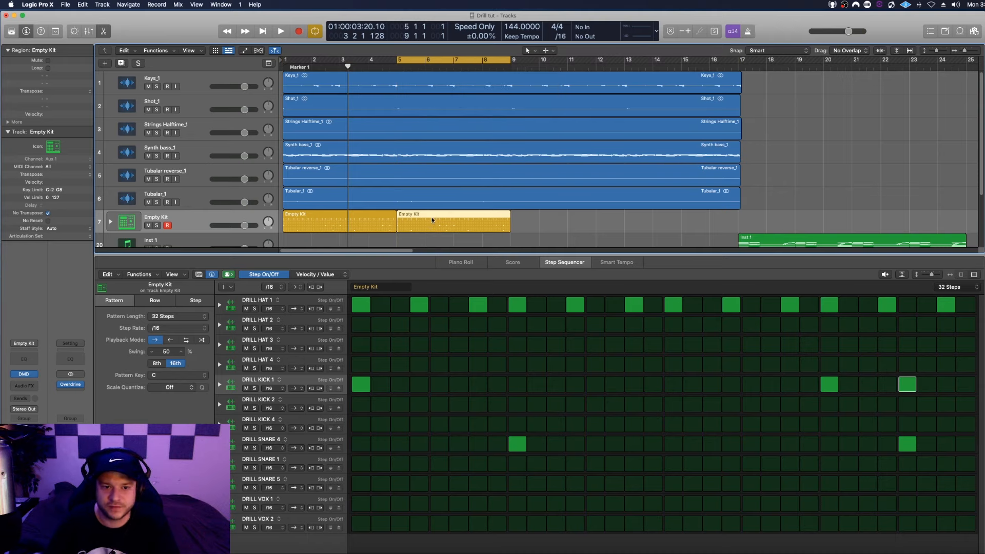
{"action": "key", "text": "space"}
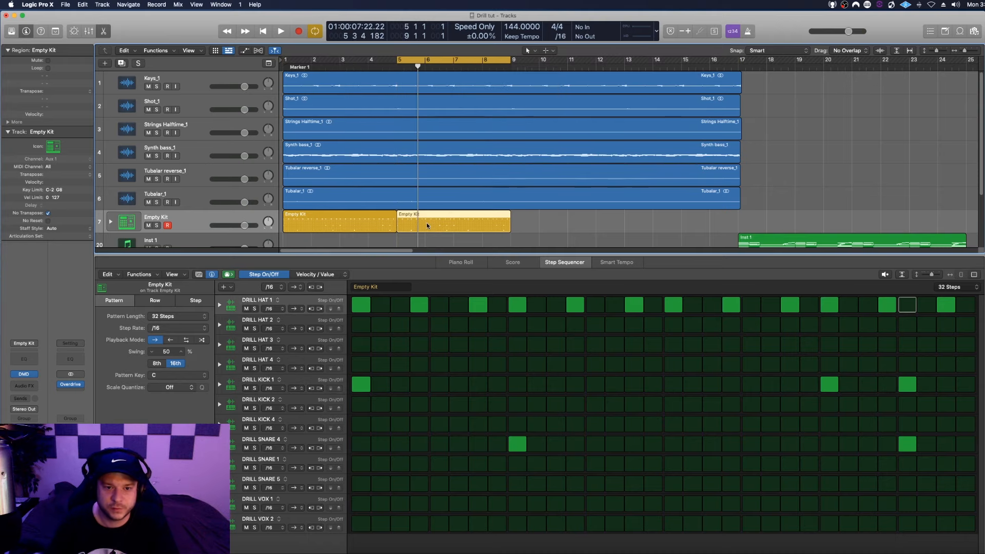
Expand the DRILL HAT 1 row to its Velocity and Note Repeat subrows, and add then remove an extra Gate subrow.
{"action": "left_click", "coordinate": [219, 306]}
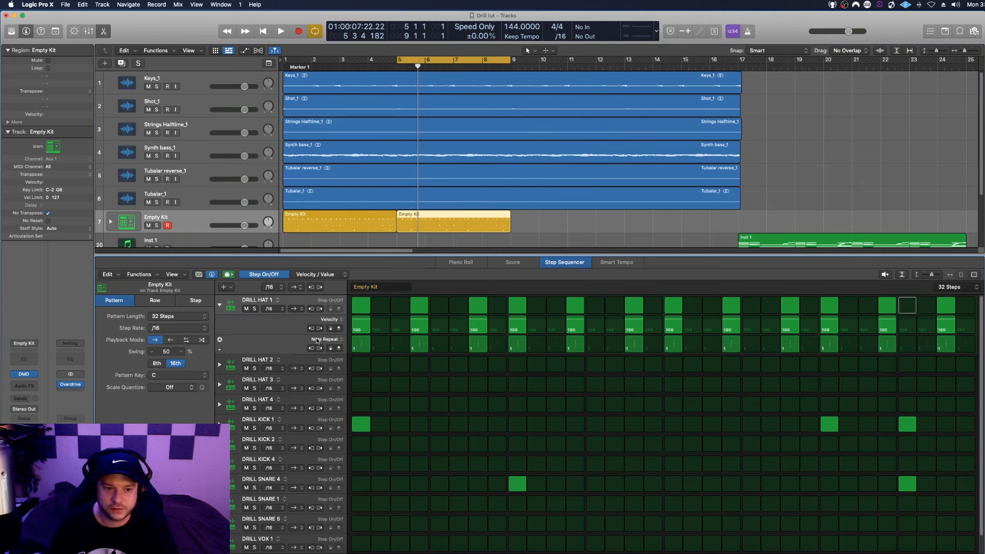
{"action": "left_click", "coordinate": [220, 353]}
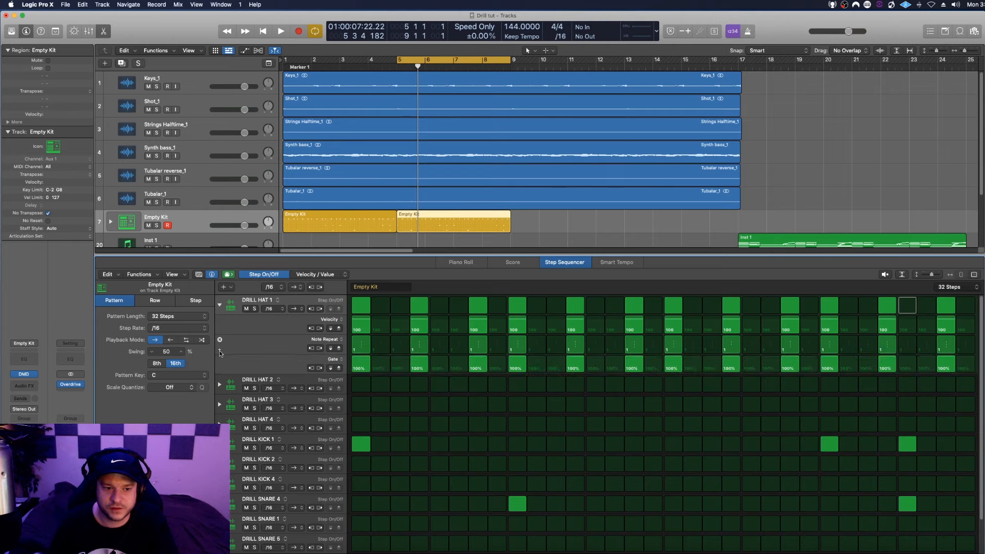
{"action": "left_click", "coordinate": [334, 360]}
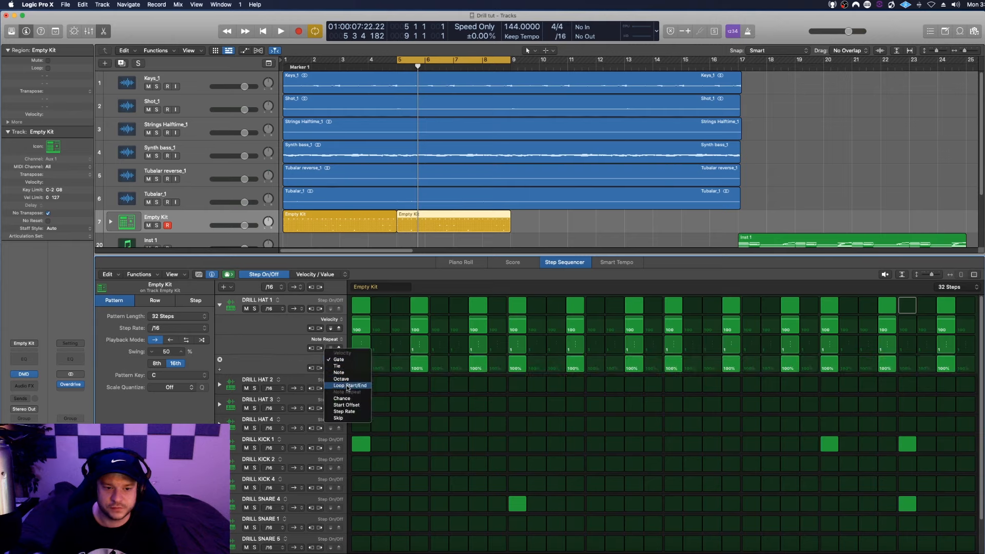
{"action": "left_click", "coordinate": [211, 364]}
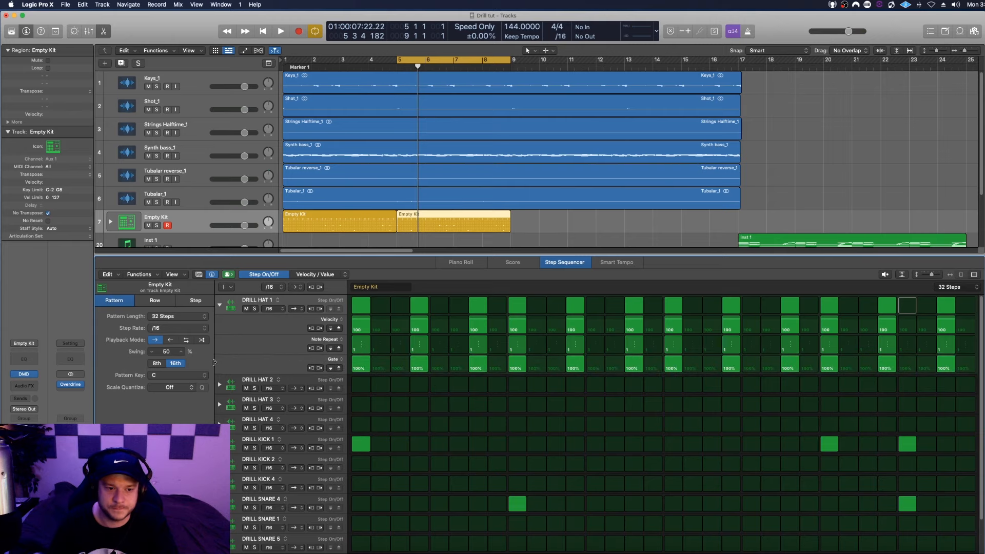
{"action": "left_click", "coordinate": [220, 360]}
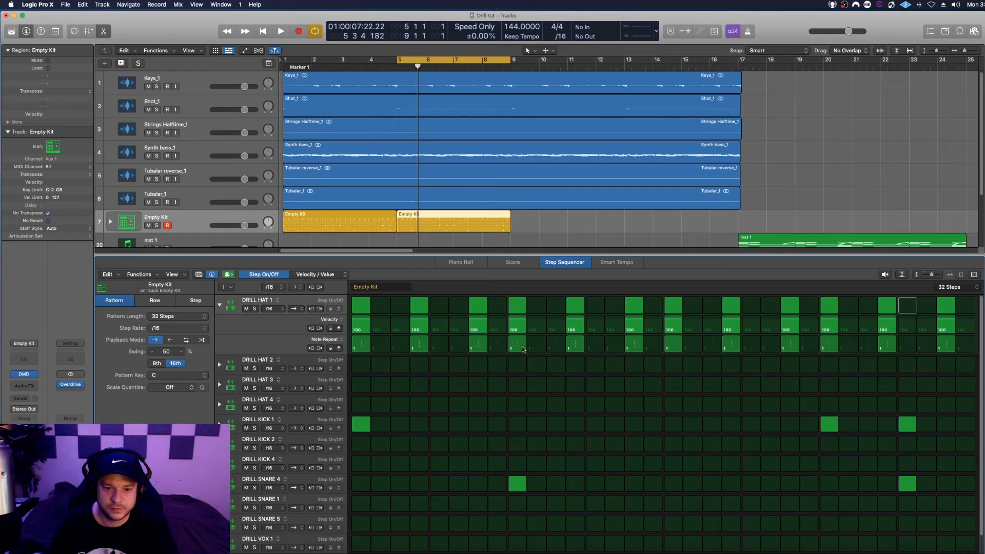
Set the DRILL HAT 1 hit on step 7 to a Note Repeat of 4 and velocity 61, auditioning the roll.
{"action": "left_click_drag", "start_coordinate": [480, 351], "coordinate": [481, 344]}
{"action": "key", "text": "space"}
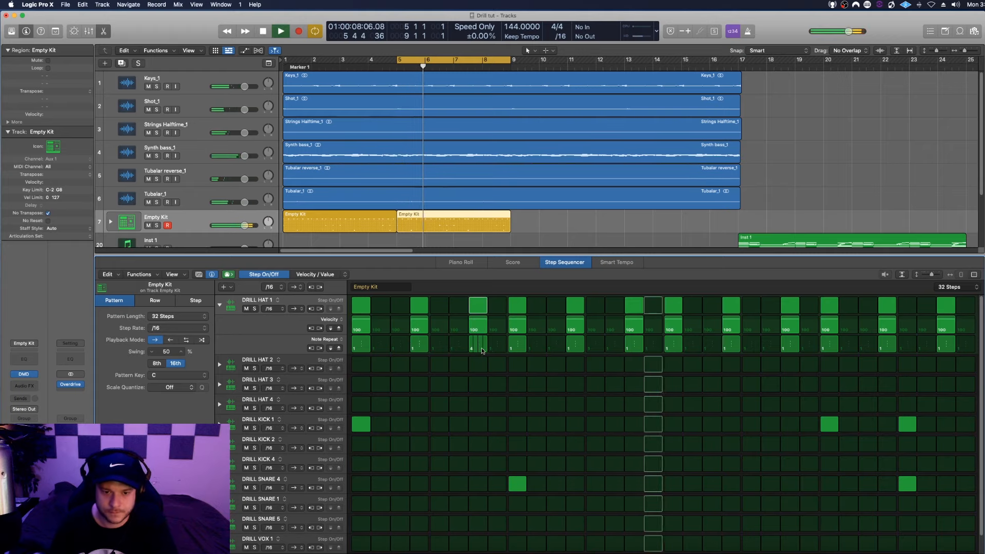
{"action": "key", "text": "space"}
{"action": "key", "text": "space"}
{"action": "key", "text": "space"}
{"action": "left_click_drag", "start_coordinate": [479, 322], "coordinate": [481, 328]}
{"action": "key", "text": "space"}
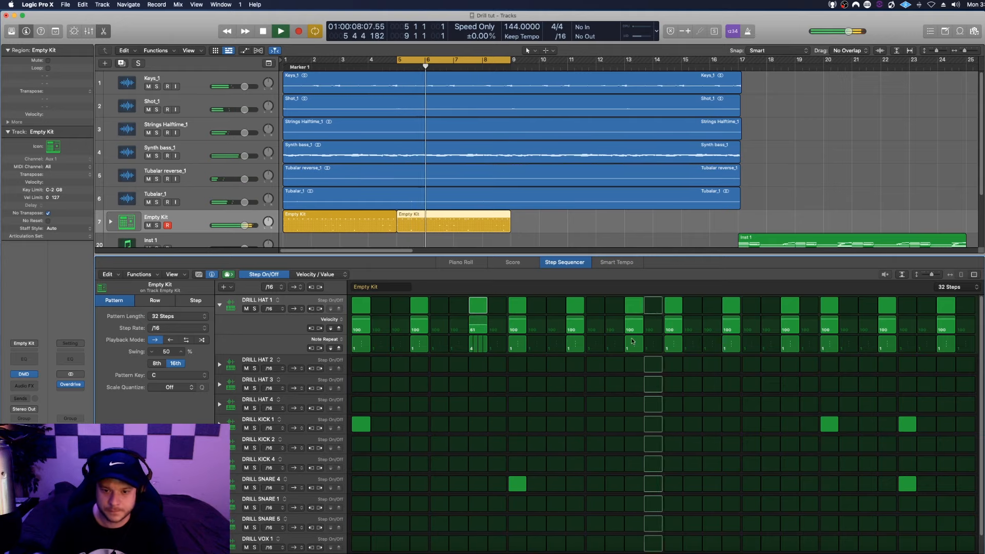
Set the DRILL HAT 1 hit on step 28 to a Note Repeat of 4 and velocity 60, play it back and collapse the row.
{"action": "key", "text": "space"}
{"action": "left_click_drag", "start_coordinate": [888, 344], "coordinate": [889, 350]}
{"action": "key", "text": "space"}
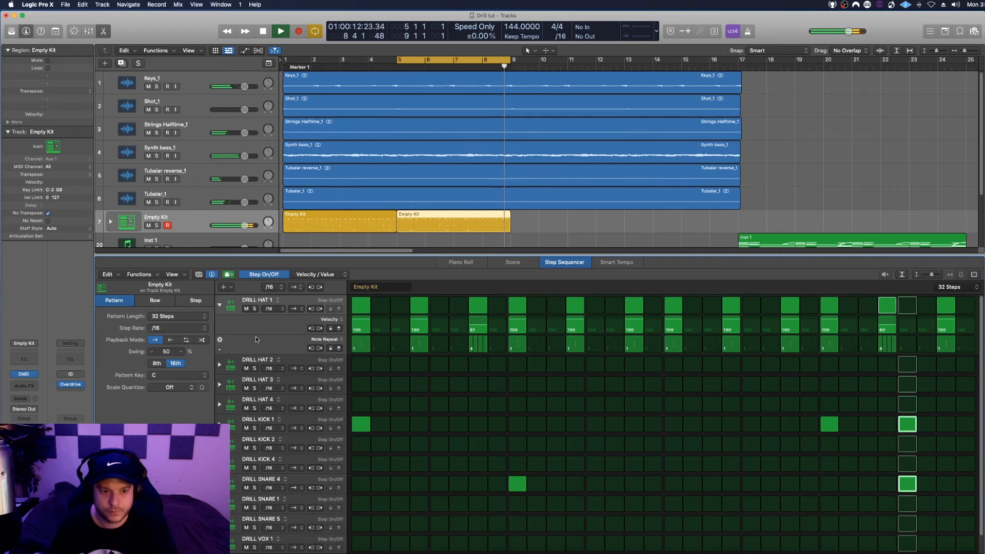
{"action": "key", "text": "space"}
{"action": "left_click", "coordinate": [219, 305]}
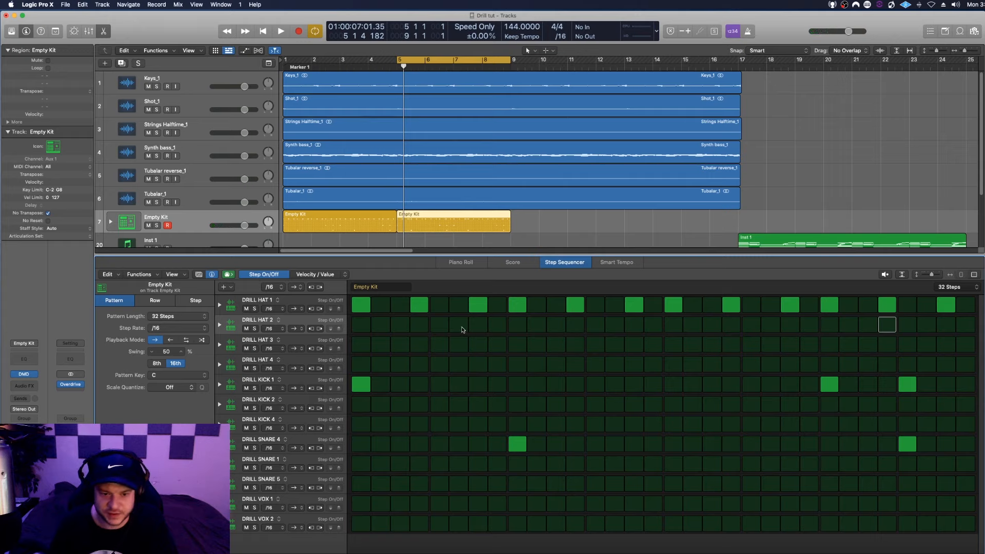
Program DRILL HAT 2 on steps 8, 24, 27 and 31, playing the beat between placements.
{"action": "left_click", "coordinate": [495, 329]}
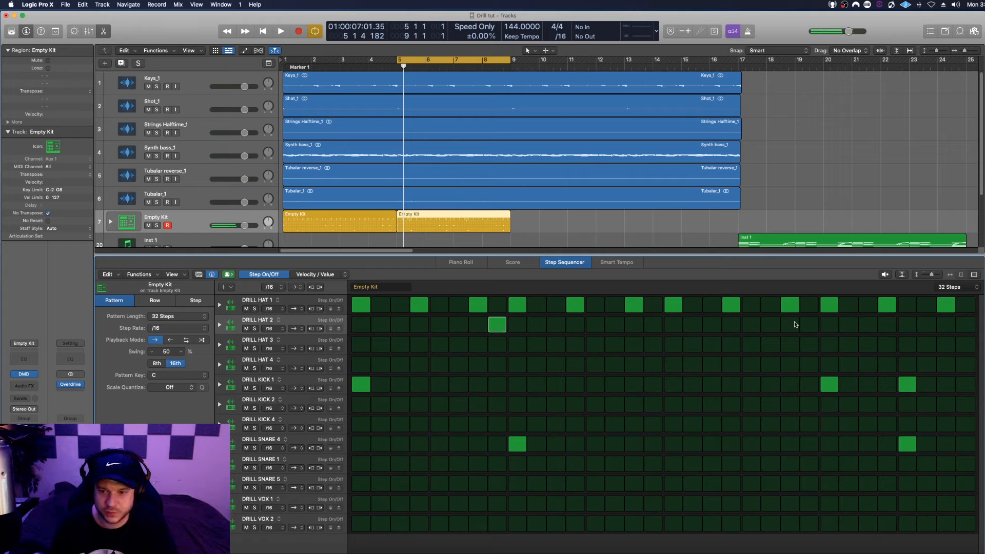
{"action": "key", "text": "space"}
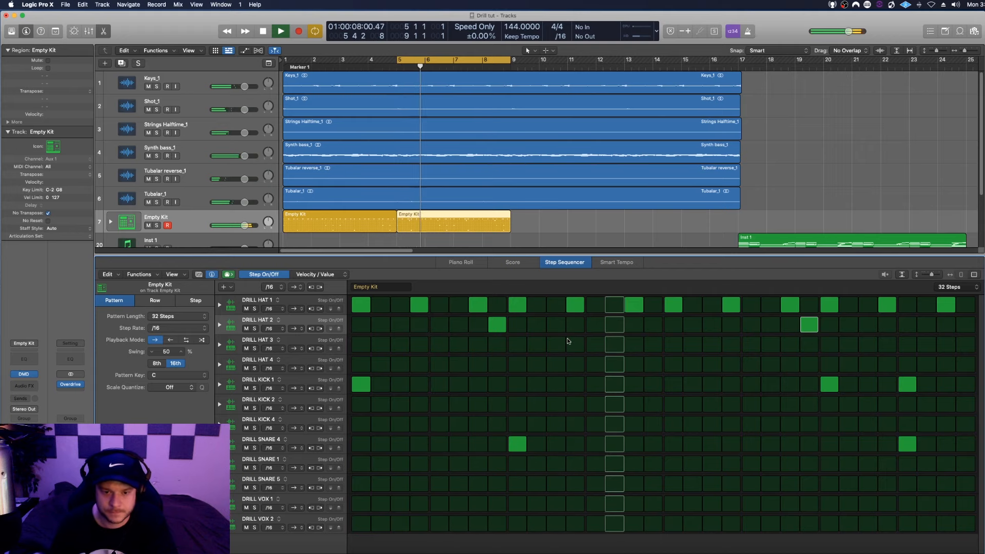
{"action": "key", "text": "space"}
{"action": "left_click", "coordinate": [854, 326]}
{"action": "key", "text": "space"}
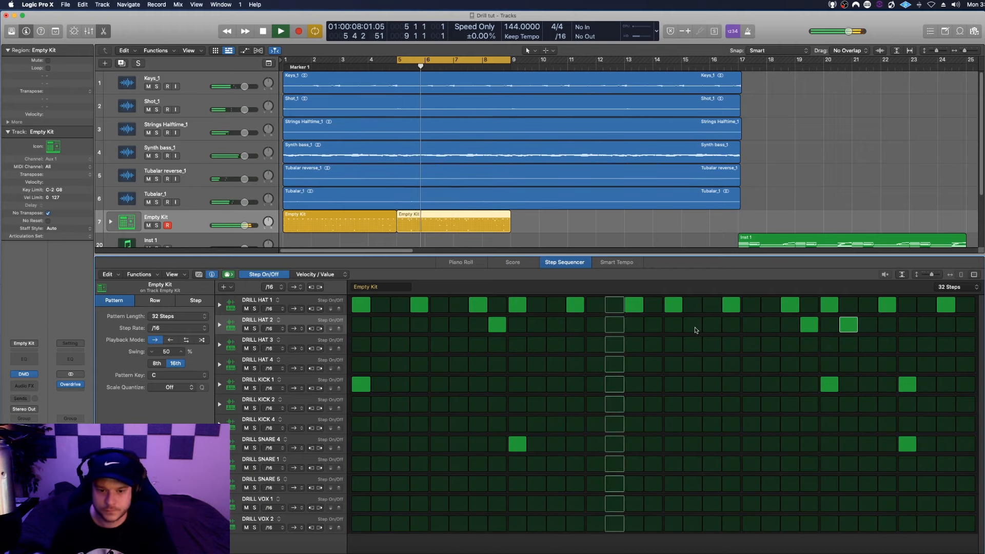
{"action": "key", "text": "space"}
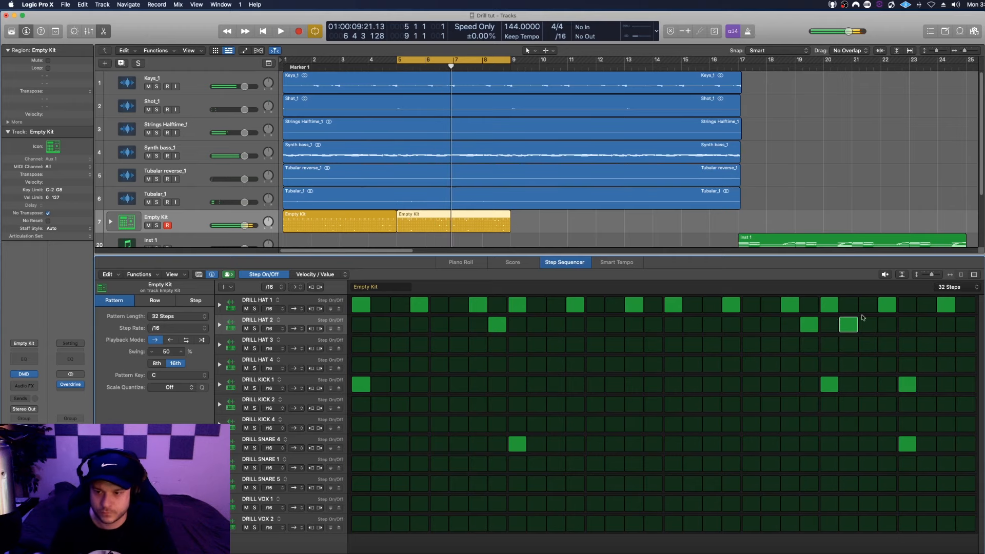
{"action": "key", "text": "space"}
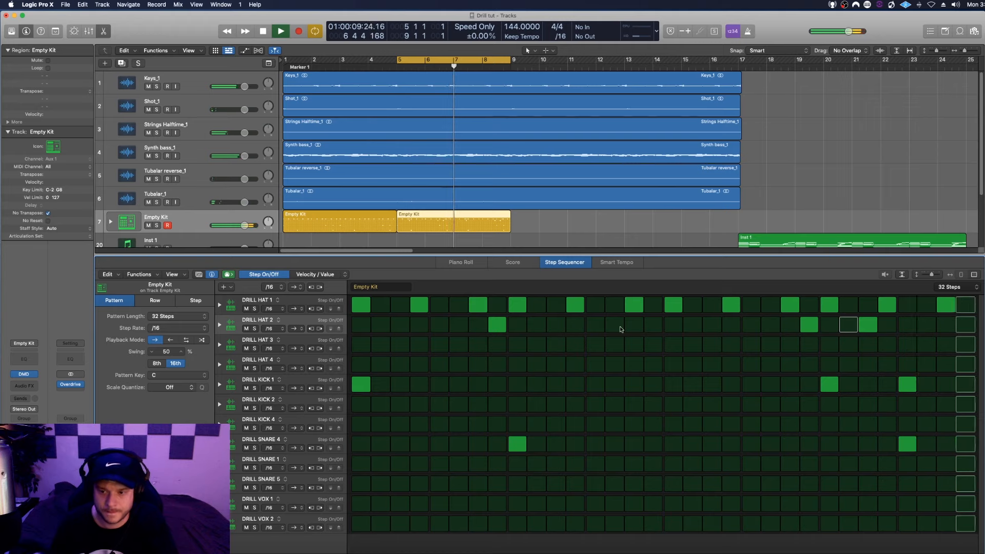
{"action": "left_click", "coordinate": [947, 324]}
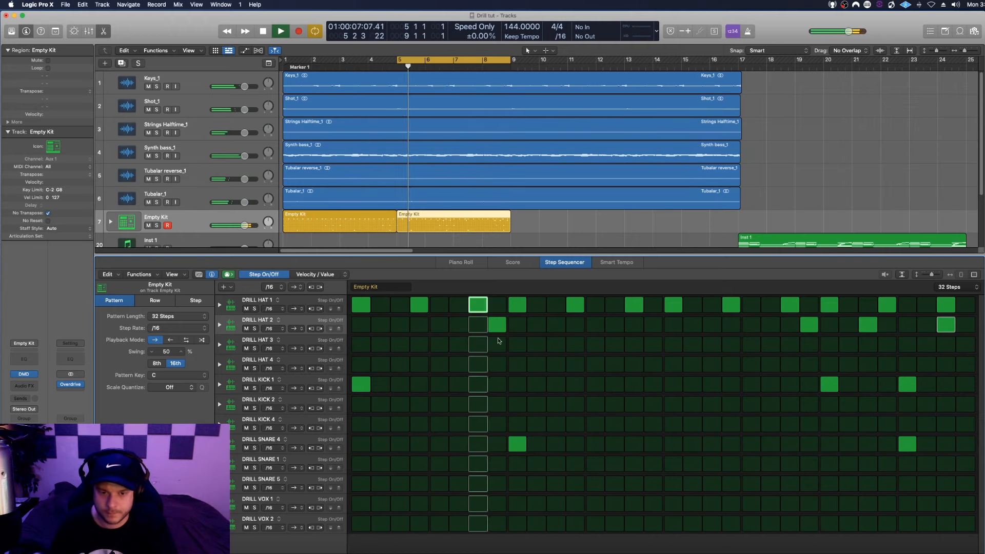
Stop playback and add DRILL HAT 4 hits on steps 6 and 21.
{"action": "key", "text": "space"}
{"action": "left_click", "coordinate": [459, 365]}
{"action": "left_click", "coordinate": [751, 364]}
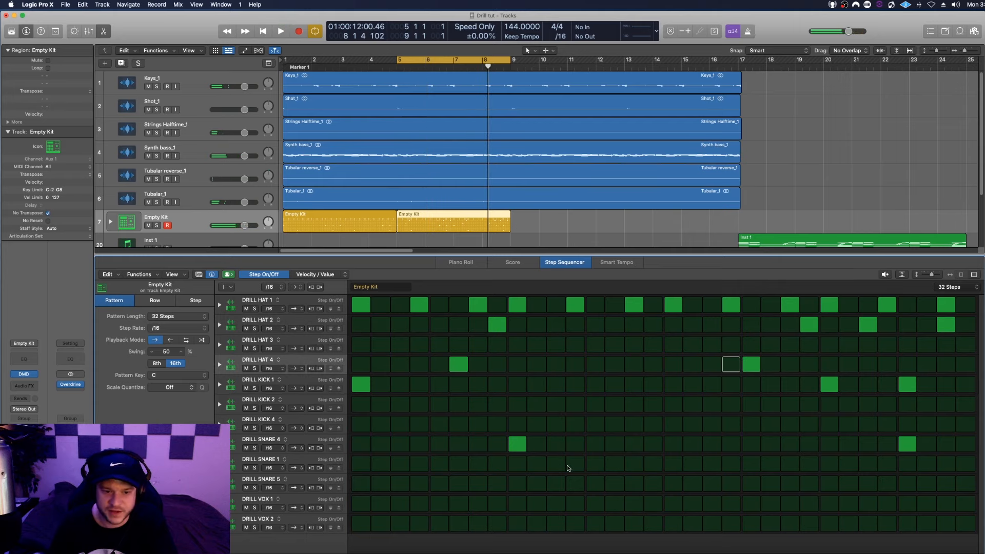
Add a DRILL SNARE 1 hit on step 11 and listen to it with the melody.
{"action": "left_click", "coordinate": [556, 464]}
{"action": "key", "text": "space"}
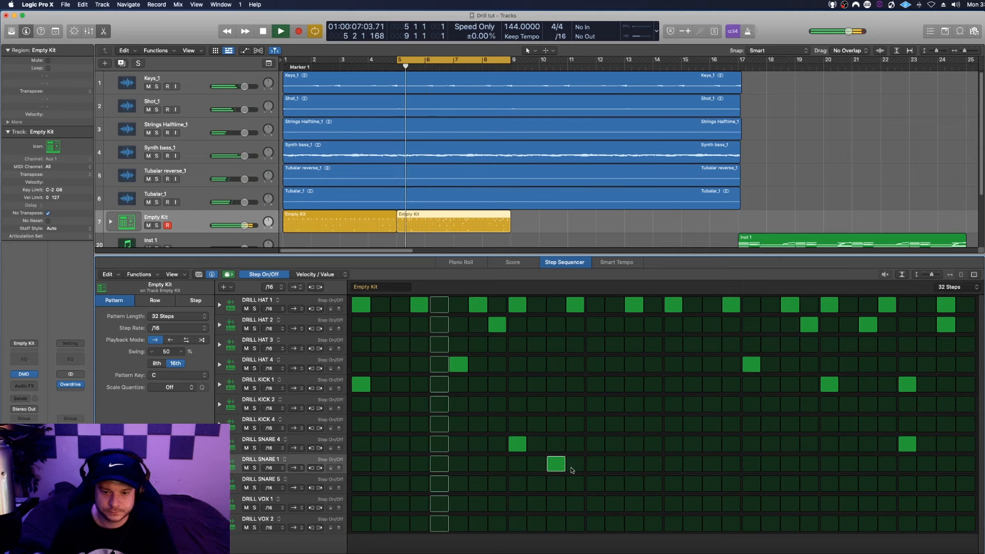
{"action": "key", "text": "space"}
{"action": "key", "text": "space"}
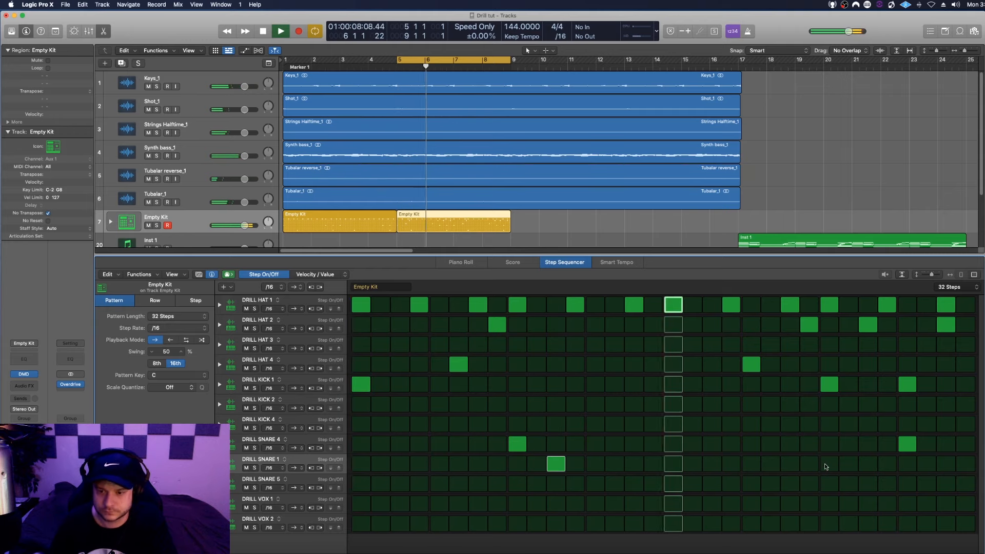
Try a DRILL SNARE 1 hit on step 27 during playback, and replace it with a DRILL SNARE 5 hit on the same step.
{"action": "left_click", "coordinate": [869, 464]}
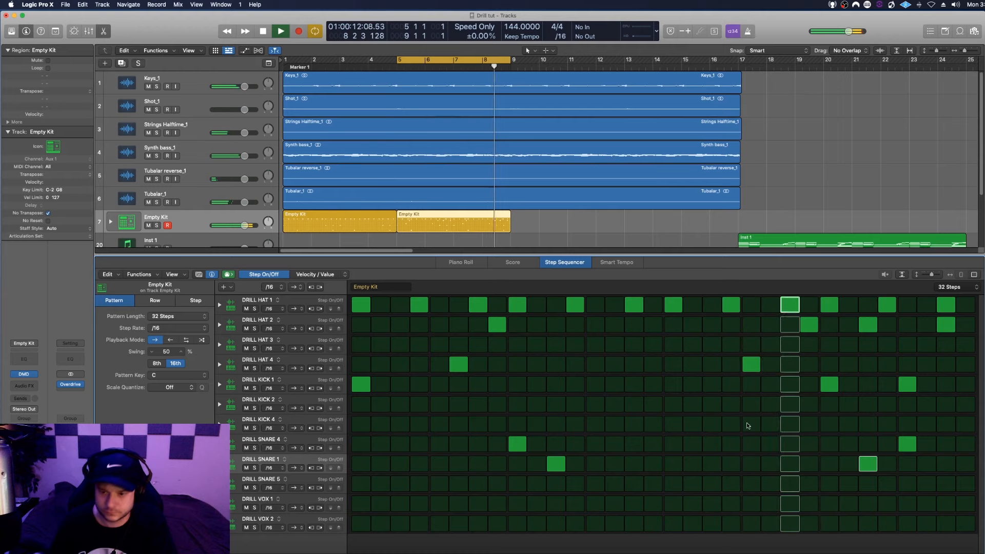
{"action": "left_click", "coordinate": [868, 464]}
{"action": "left_click", "coordinate": [868, 464]}
{"action": "left_click", "coordinate": [868, 484]}
{"action": "left_click", "coordinate": [868, 465]}
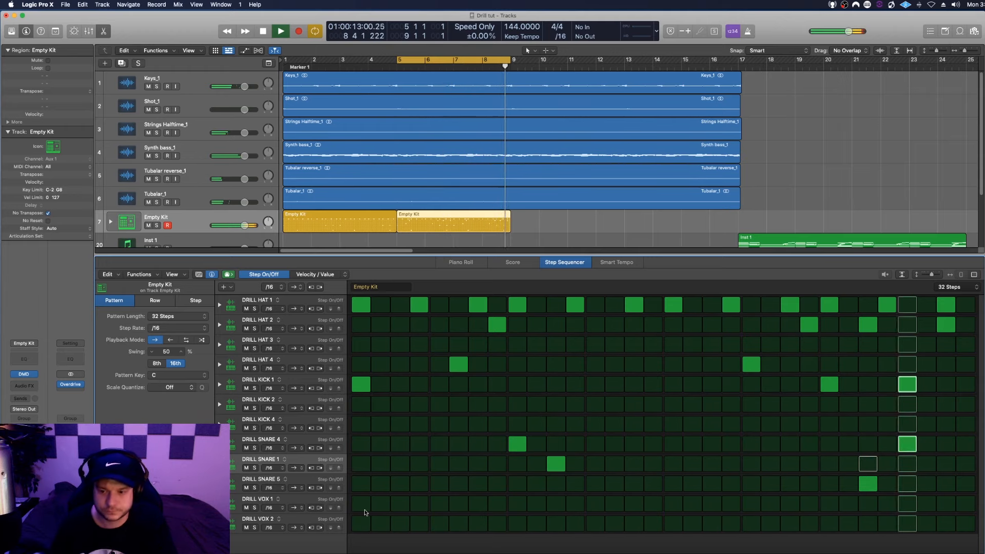
{"action": "key", "text": "space"}
Place a DRILL VOX 2 hit on step 1 and play it with the beat.
{"action": "left_click", "coordinate": [329, 515]}
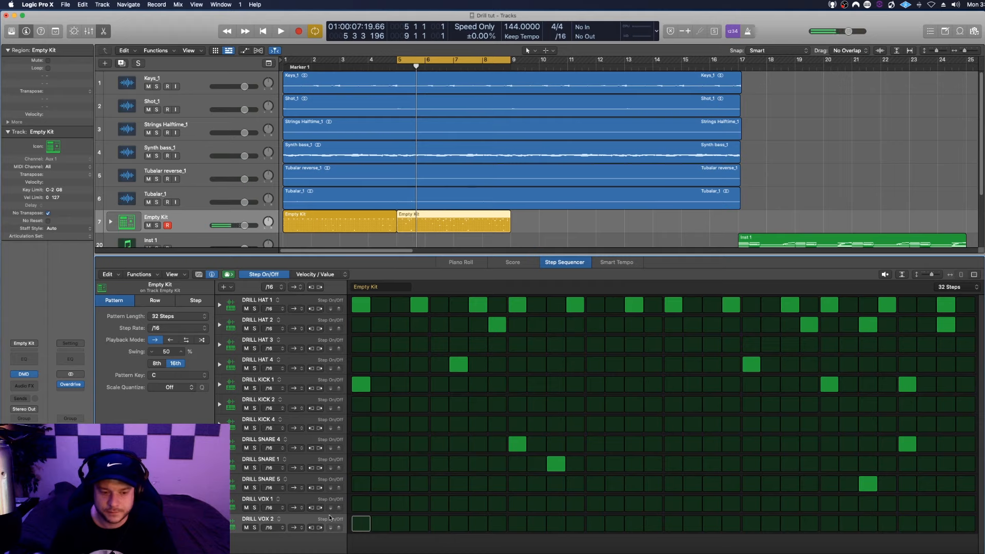
{"action": "left_click", "coordinate": [288, 500]}
{"action": "left_click", "coordinate": [304, 522]}
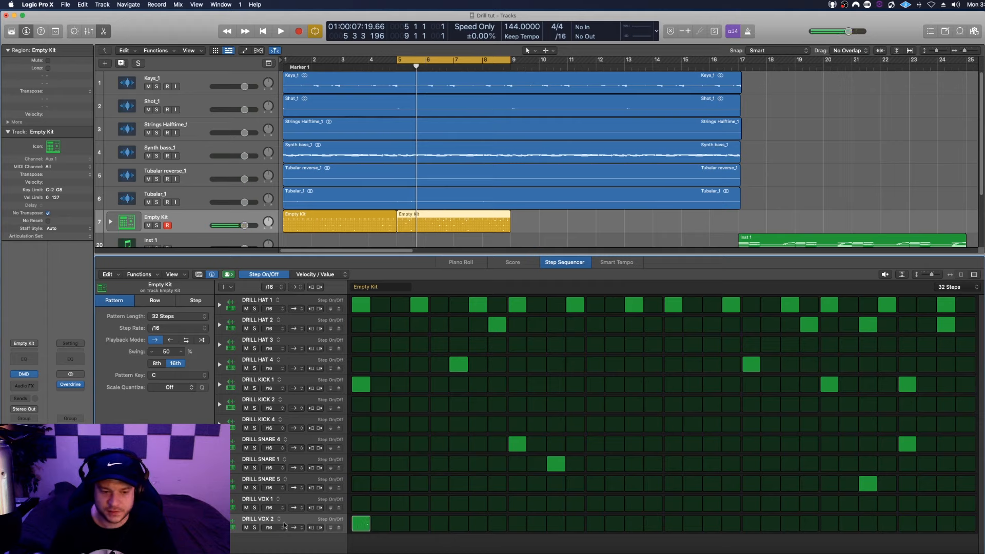
{"action": "key", "text": "space"}
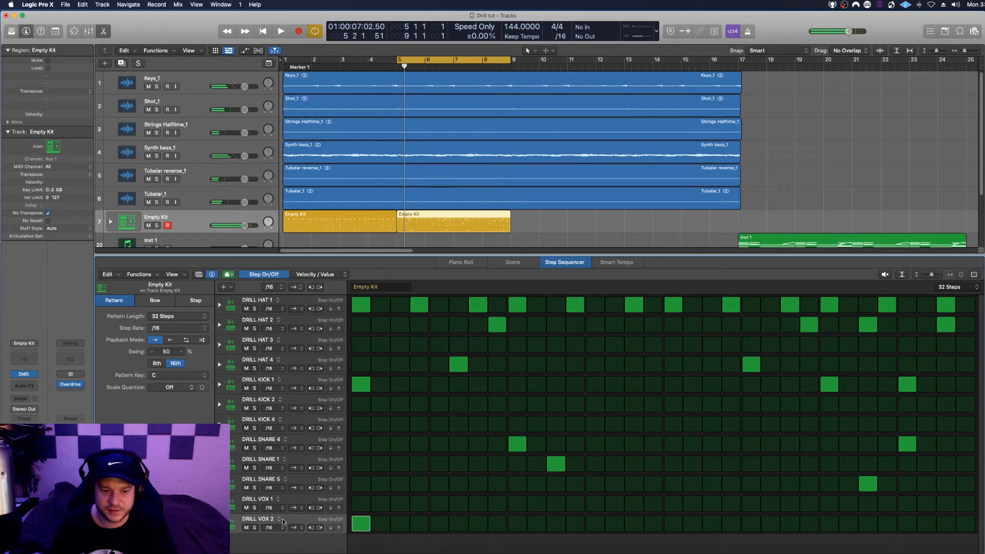
Lower the DRILL VOX 2 pad's coarse pitch to -3 in Drum Machine Designer, audition it and close the plug-in window.
{"action": "left_click", "coordinate": [24, 376]}
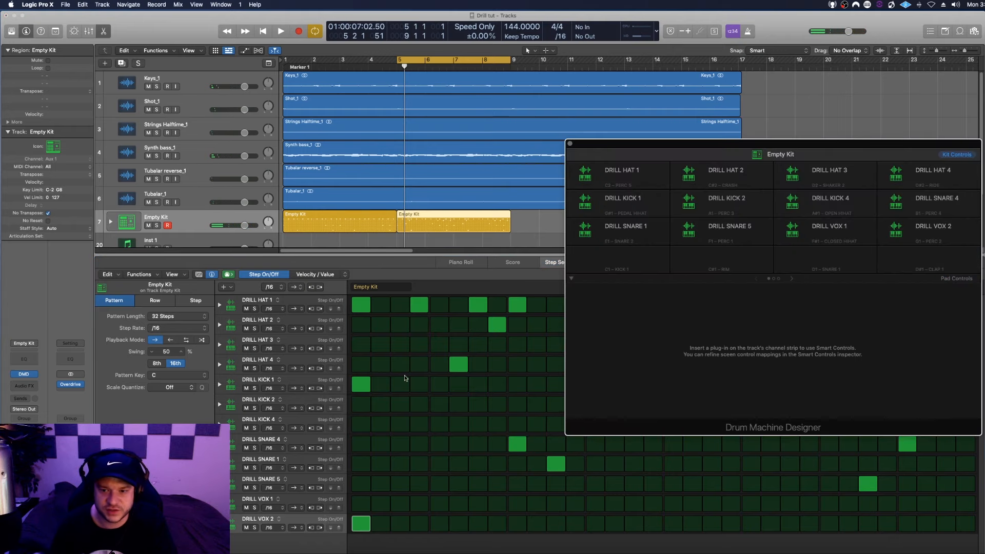
{"action": "left_click", "coordinate": [880, 228]}
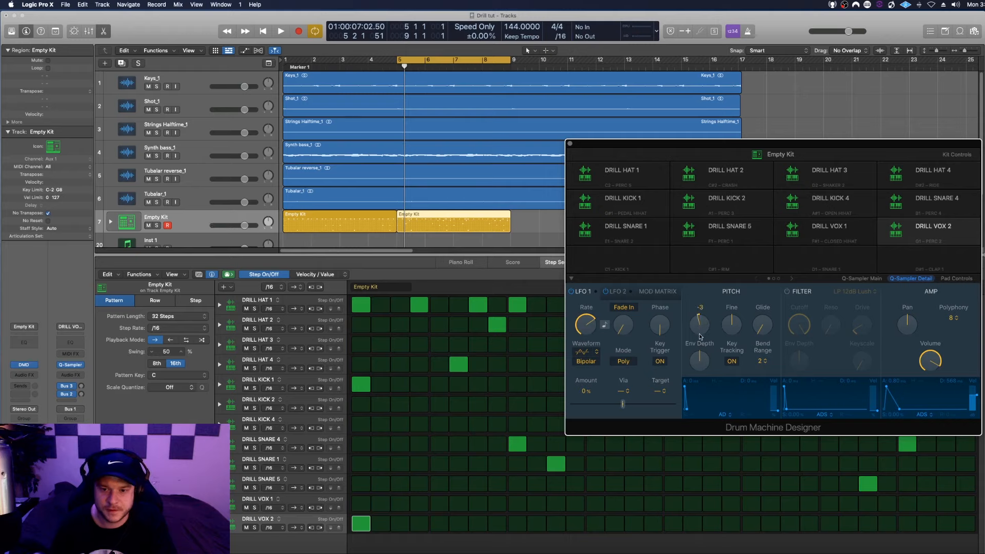
{"action": "key", "text": "space"}
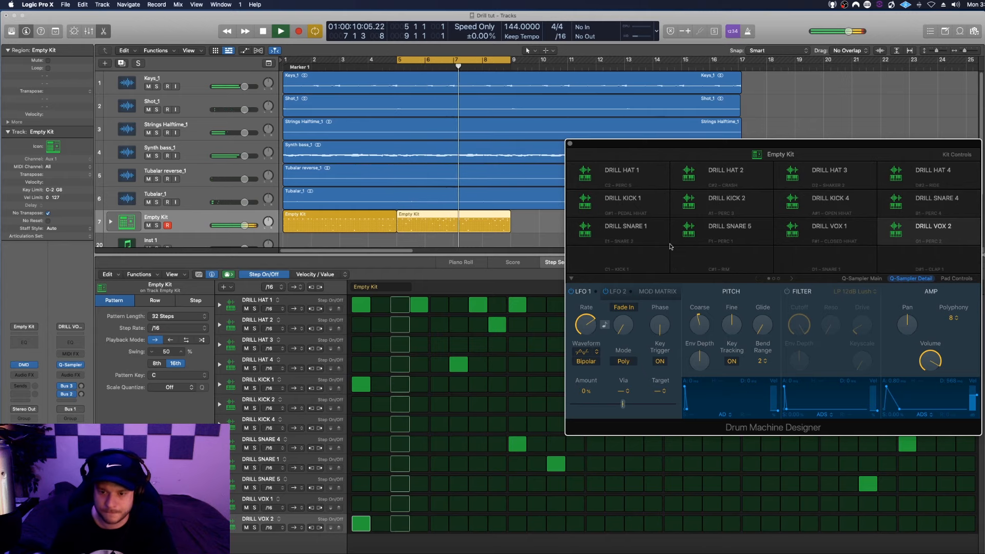
{"action": "left_click", "coordinate": [571, 145]}
{"action": "key", "text": "space"}
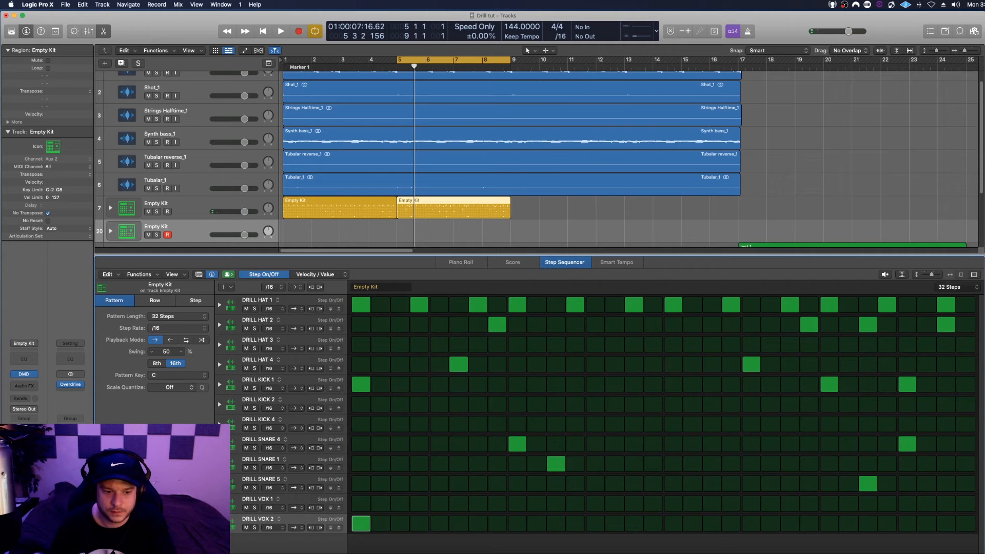
Lower the velocity of the DRILL VOX 2 hit on step 1, listen to it and collapse the row.
{"action": "left_click", "coordinate": [220, 523]}
{"action": "scroll", "coordinate": [362, 493], "scroll_direction": "down", "scroll_amount": 1}
{"action": "left_click_drag", "start_coordinate": [360, 543], "coordinate": [360, 546]}
{"action": "key", "text": "space"}
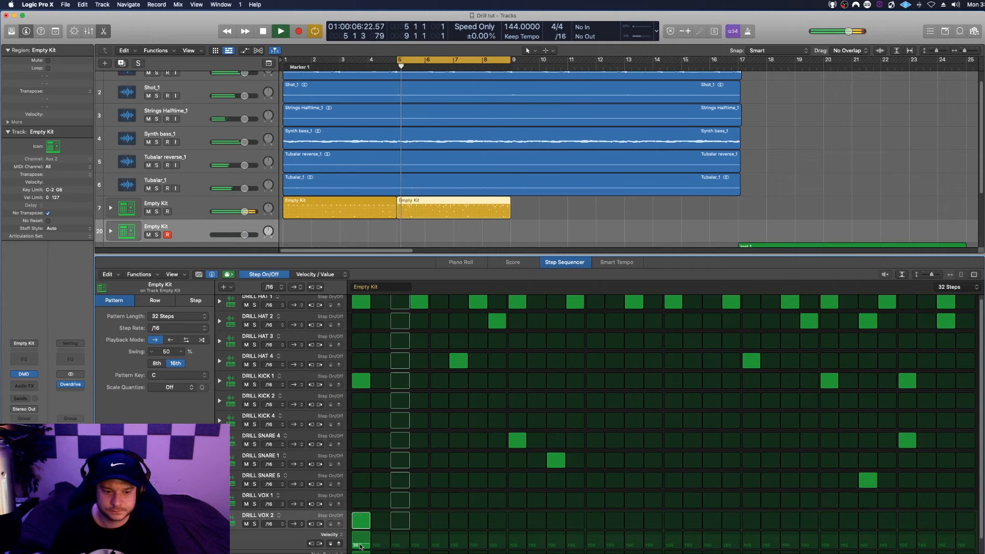
{"action": "left_click", "coordinate": [219, 520]}
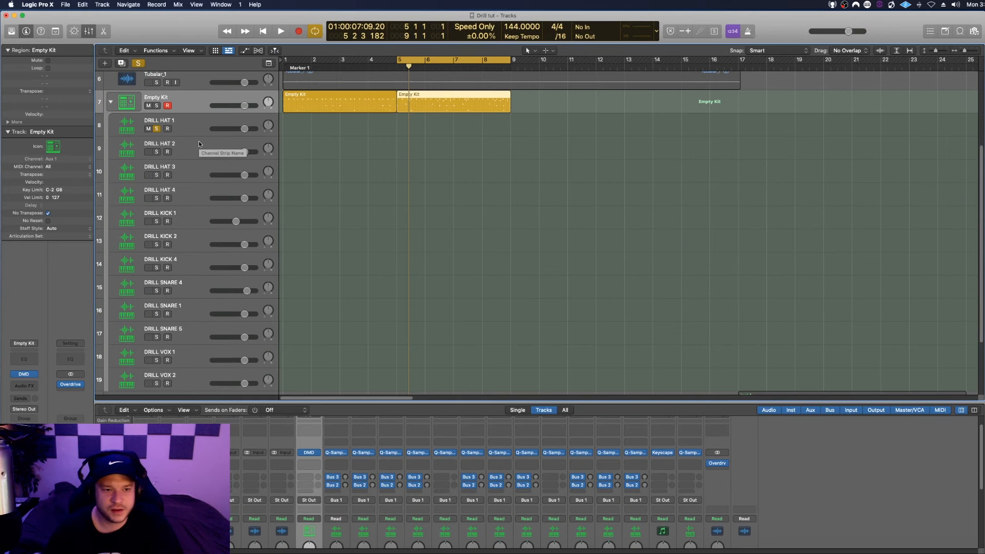
Show track automation for DRILL HAT 1, choose Q-Sampler Coarse Tune as its parameter and create an automation line at 0.
{"action": "left_click", "coordinate": [184, 125]}
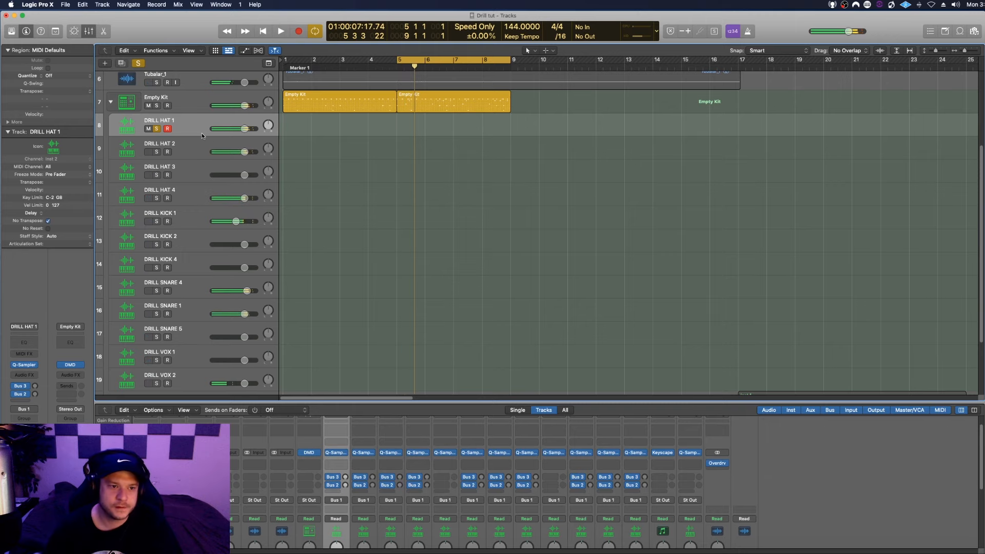
{"action": "key", "text": "a"}
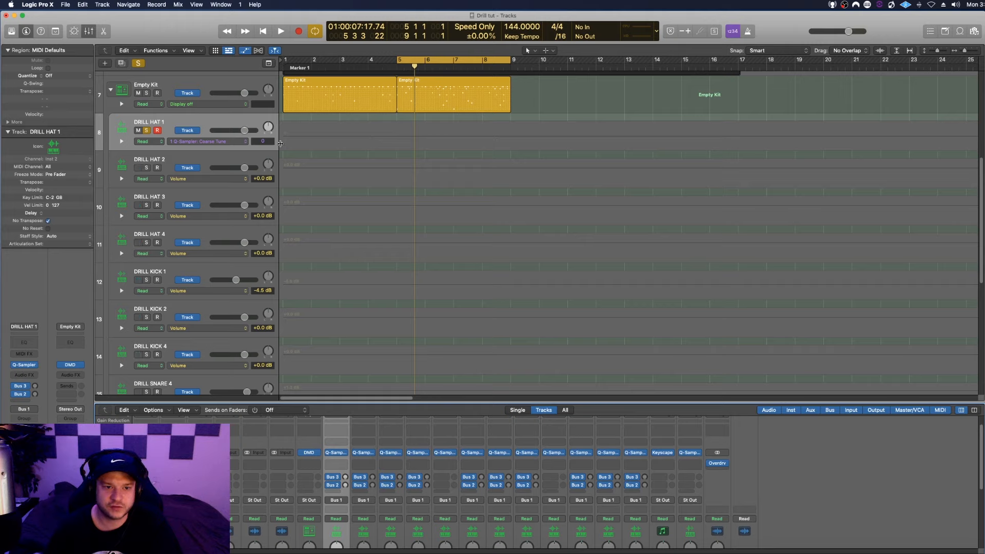
{"action": "left_click", "coordinate": [244, 142]}
{"action": "mouse_move", "coordinate": [257, 200]}
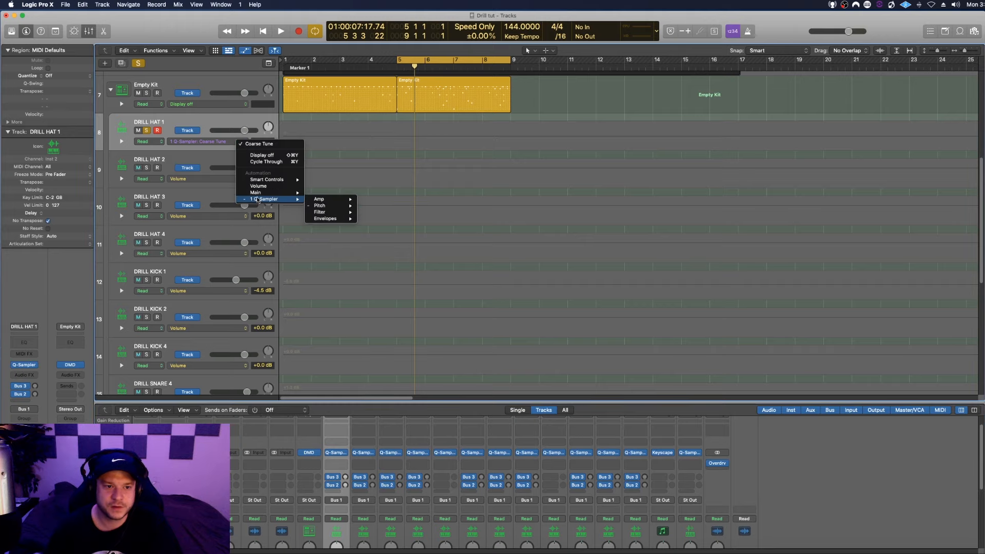
{"action": "mouse_move", "coordinate": [337, 207]}
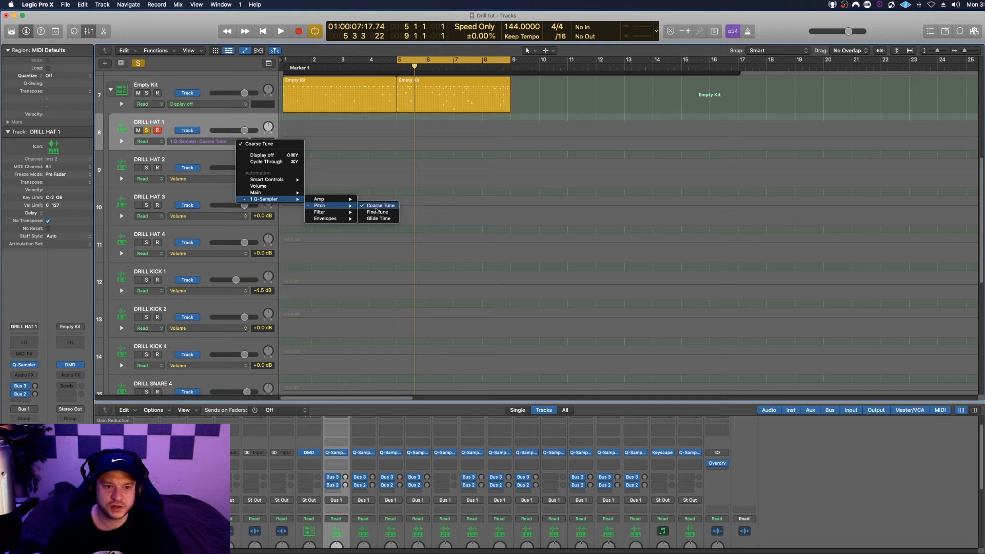
{"action": "left_click", "coordinate": [377, 206]}
{"action": "left_click", "coordinate": [339, 137]}
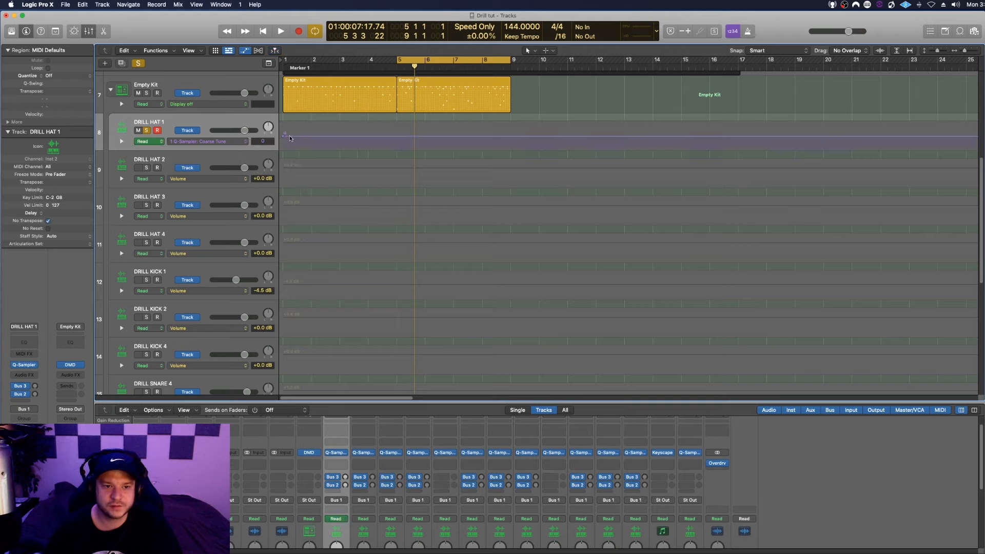
{"action": "key", "text": "space"}
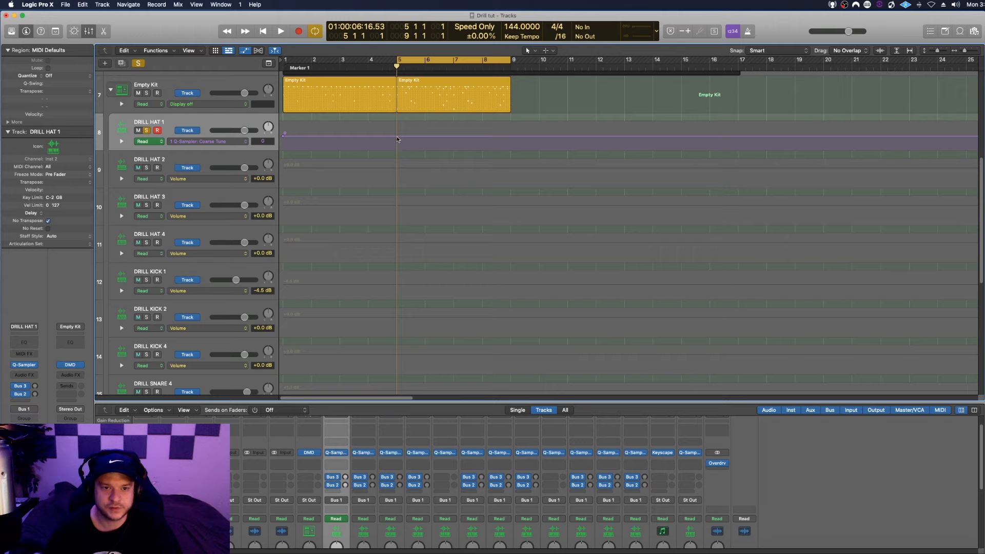
Add DRILL HAT 1 Coarse Tune automation points at 0 on bars 5 and 9, and enlarge the tracks to line up with the notes.
{"action": "left_click", "coordinate": [508, 68]}
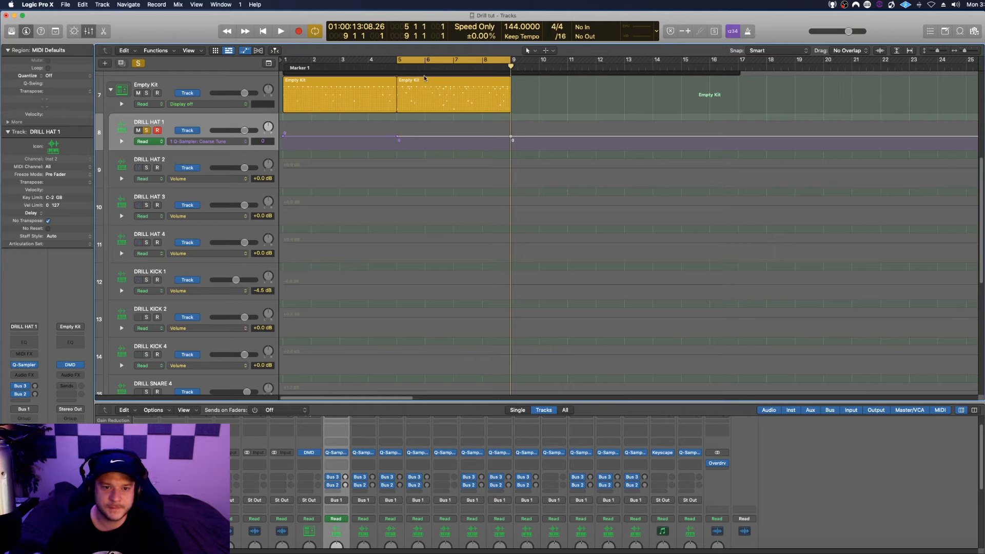
{"action": "left_click_drag", "start_coordinate": [407, 67], "coordinate": [398, 69]}
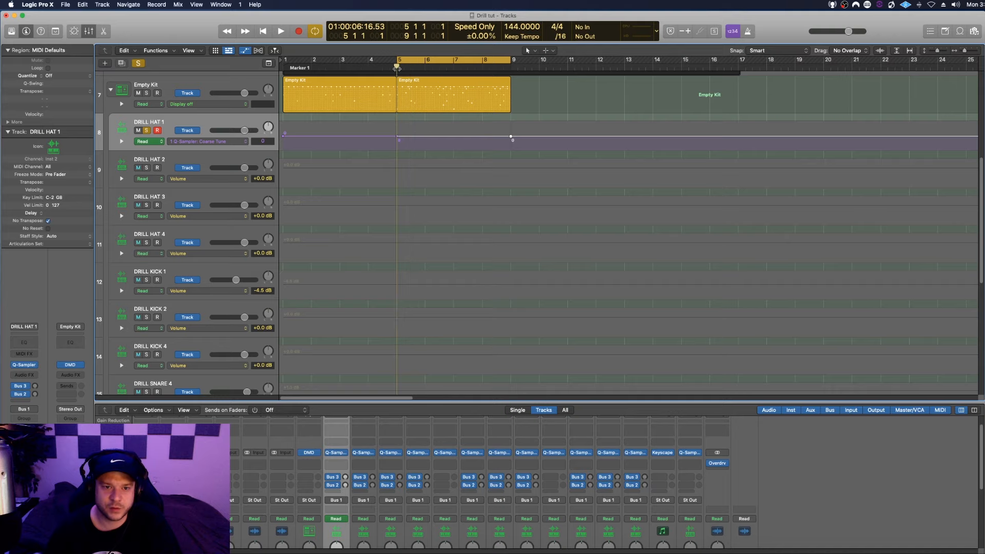
{"action": "key", "text": "space"}
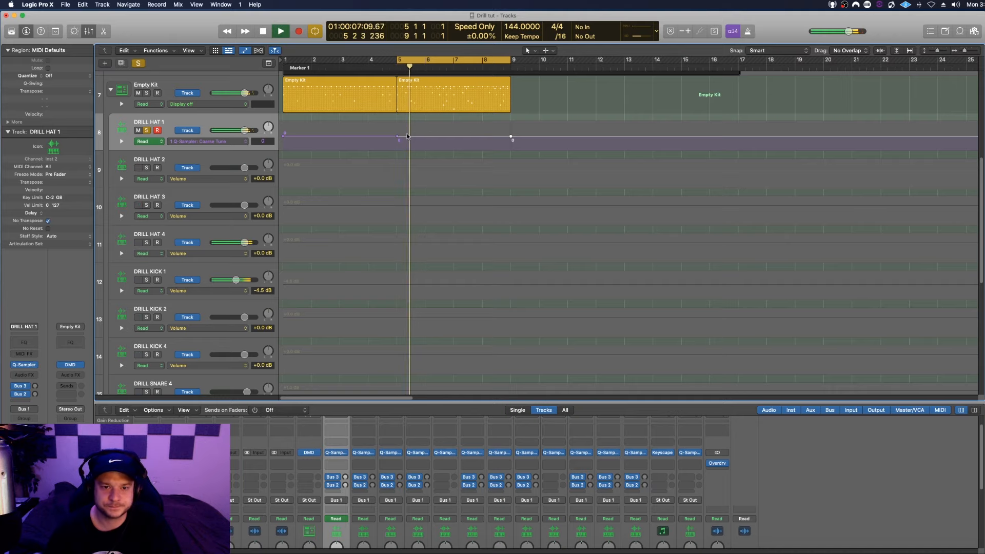
{"action": "scroll", "coordinate": [415, 146], "scroll_direction": "up", "scroll_amount": 1}
{"action": "left_click_drag", "start_coordinate": [964, 53], "coordinate": [943, 52]}
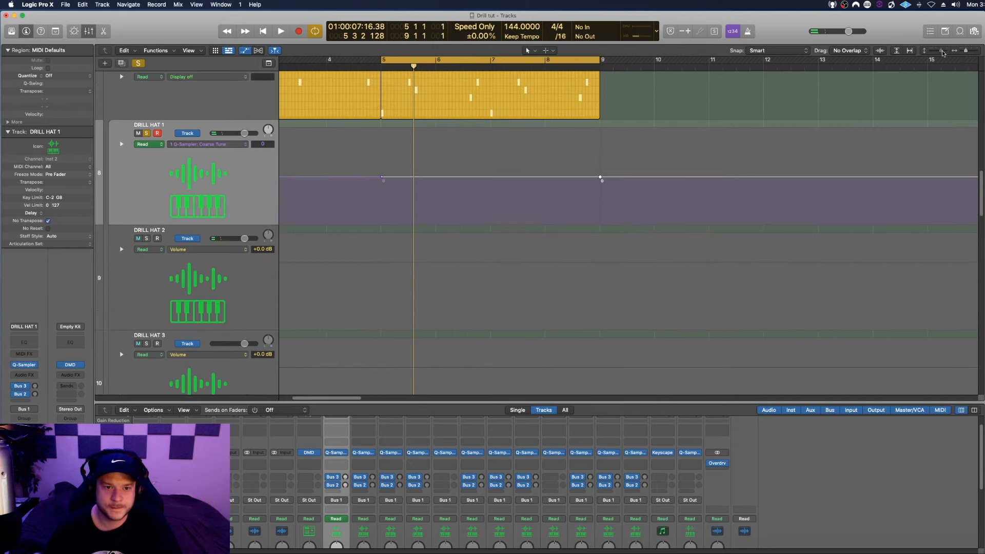
{"action": "scroll", "coordinate": [409, 118], "scroll_direction": "up", "scroll_amount": 5}
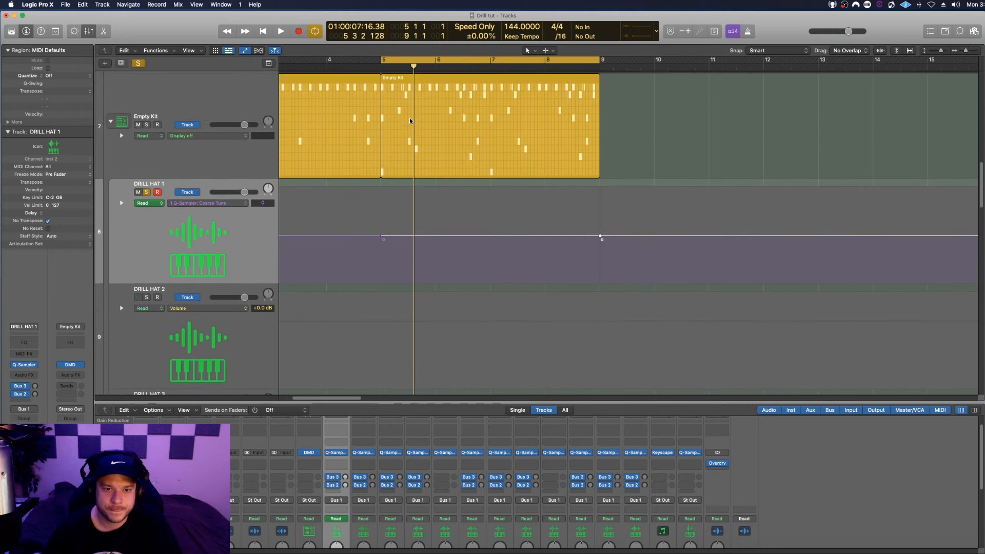
Shape a short downward dip in DRILL HAT 1's Coarse Tune automation around beat 2 of bar 5 and listen to it.
{"action": "left_click", "coordinate": [401, 68]}
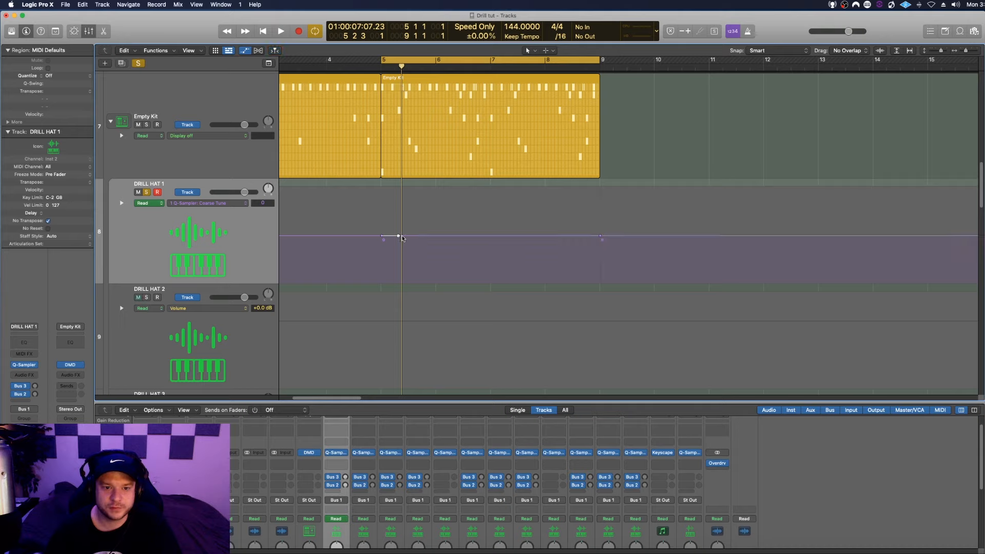
{"action": "left_click", "coordinate": [401, 236]}
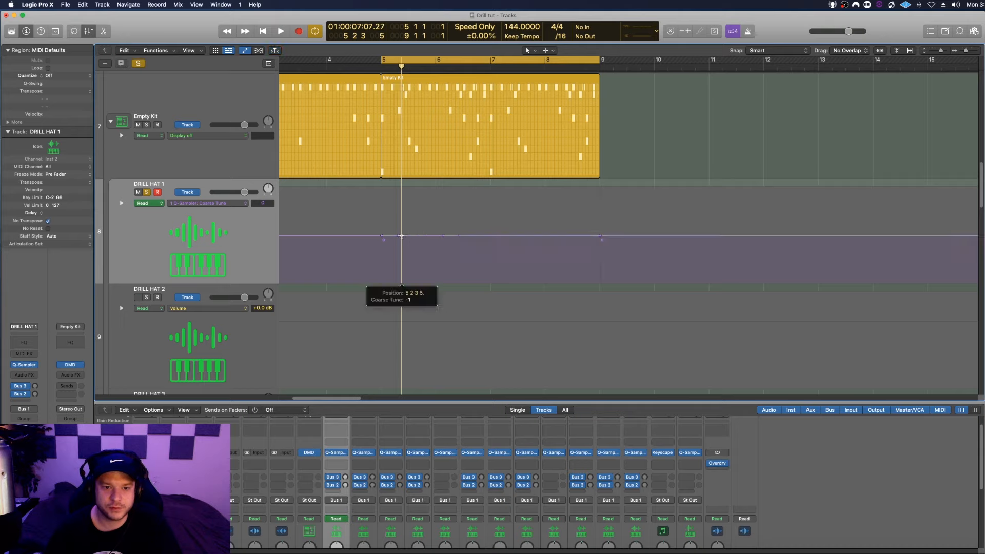
{"action": "key", "text": "space"}
{"action": "left_click_drag", "start_coordinate": [402, 251], "coordinate": [402, 246]}
{"action": "key", "text": "space"}
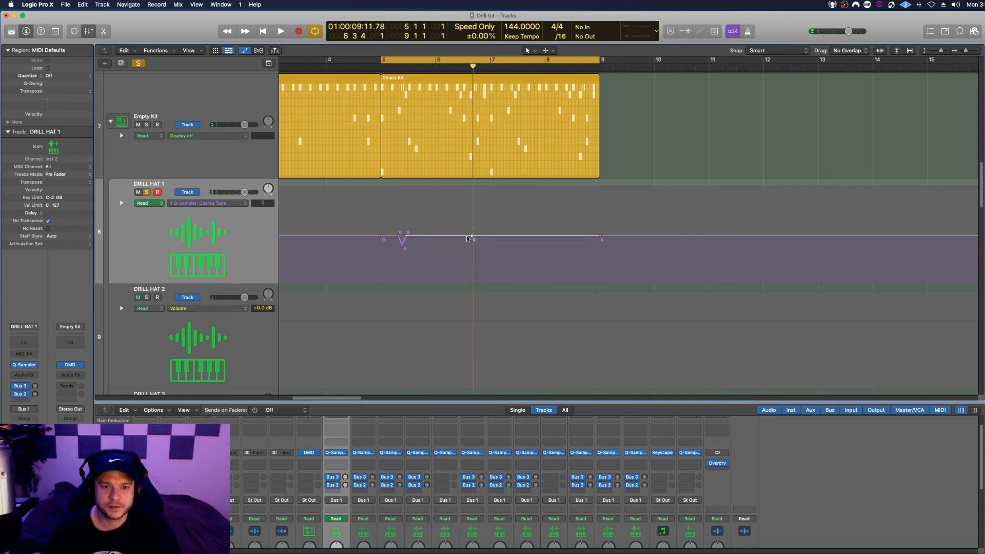
Shape a short upward peak in the hat's Coarse Tune automation late in bar 6 and listen to it.
{"action": "left_click_drag", "start_coordinate": [472, 237], "coordinate": [473, 226]}
{"action": "key", "text": "space"}
{"action": "left_click_drag", "start_coordinate": [468, 236], "coordinate": [477, 236]}
{"action": "key", "text": "space"}
Lower the hat's Coarse Tune automation to -6 between beat 3 of bar 7 and bar 8, auditioning the pitch drop.
{"action": "left_click", "coordinate": [516, 69]}
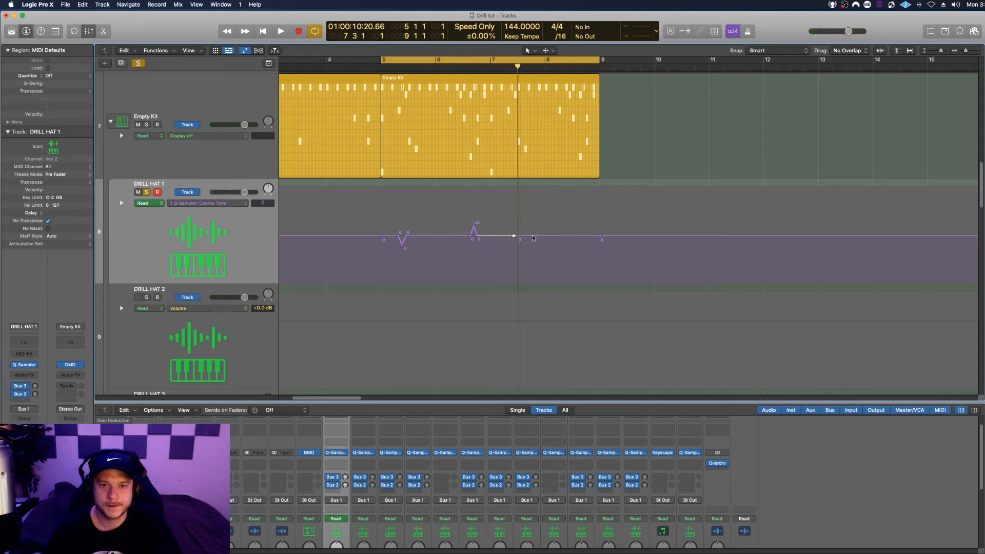
{"action": "left_click", "coordinate": [545, 66]}
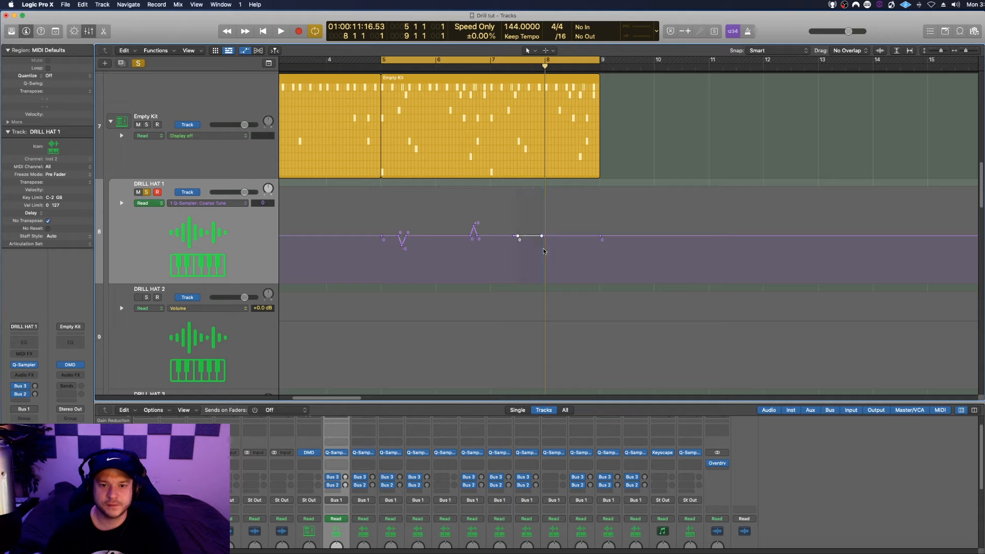
{"action": "left_click_drag", "start_coordinate": [542, 236], "coordinate": [542, 246]}
{"action": "key", "text": "space"}
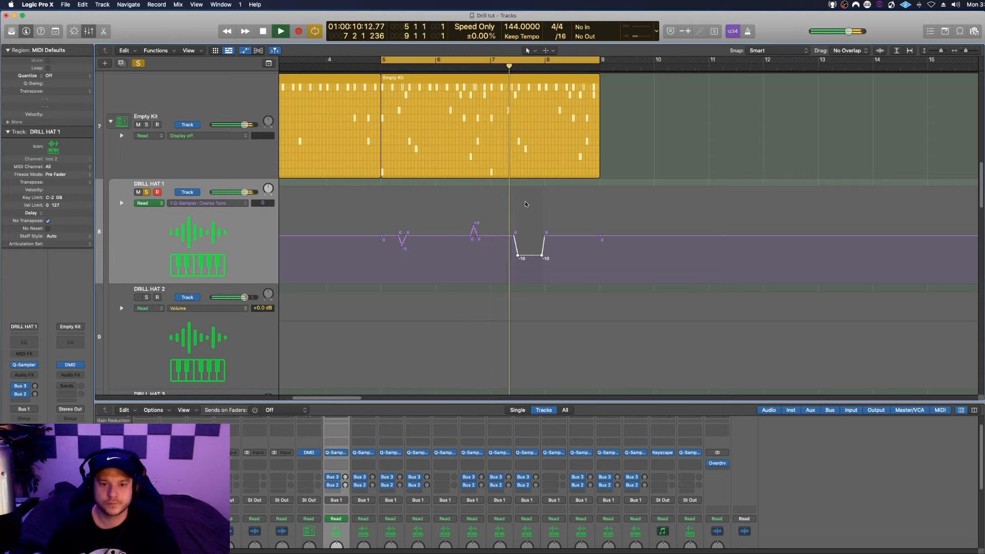
{"action": "key", "text": "space"}
{"action": "left_click_drag", "start_coordinate": [519, 255], "coordinate": [519, 252]}
{"action": "key", "text": "space"}
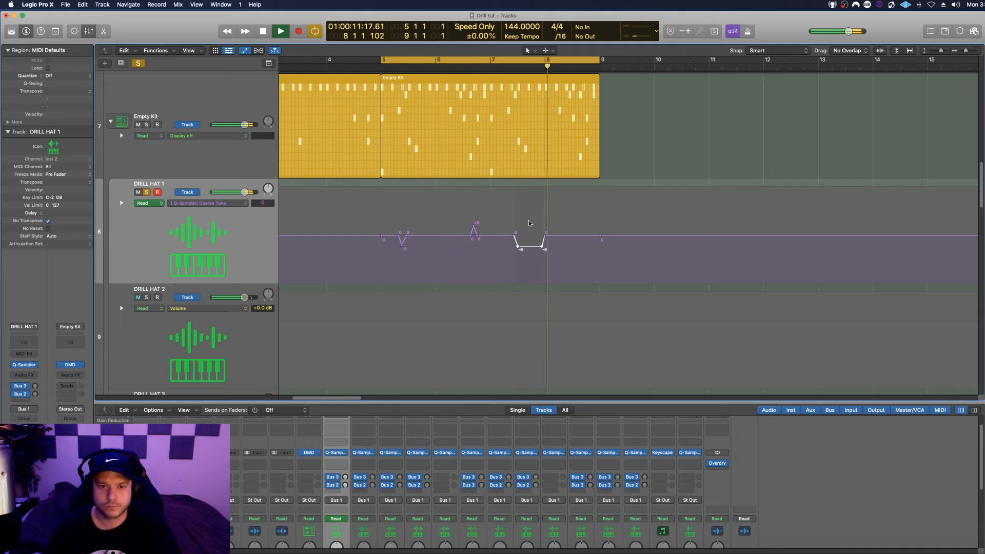
{"action": "key", "text": "space"}
Raise Coarse Tune to -1 from beat 4 of bar 7, holding the low pitch until just before it, and play it back.
{"action": "left_click", "coordinate": [531, 69]}
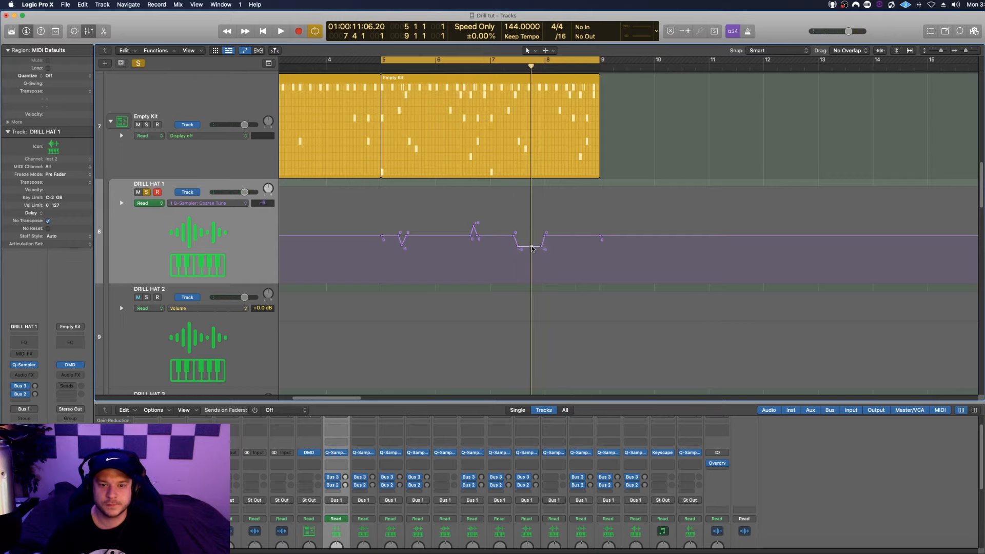
{"action": "scroll", "coordinate": [532, 249], "scroll_direction": "up", "scroll_amount": 1}
{"action": "left_click_drag", "start_coordinate": [532, 253], "coordinate": [531, 250]}
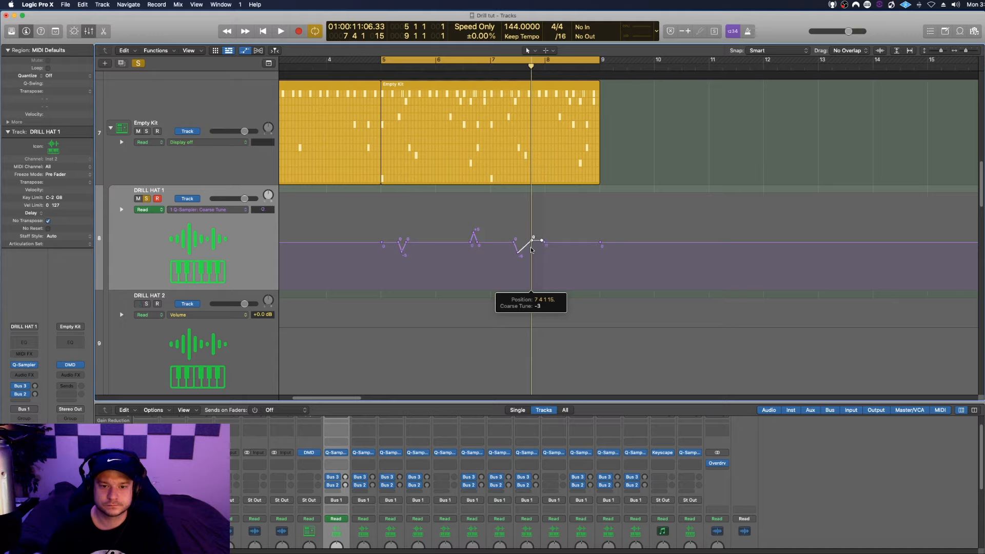
{"action": "key", "text": "space"}
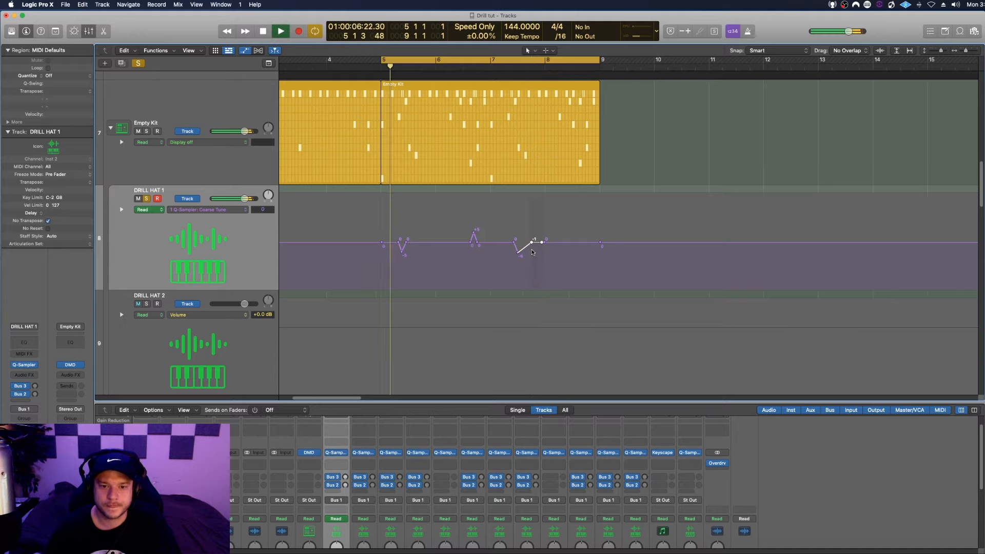
{"action": "left_click_drag", "start_coordinate": [525, 247], "coordinate": [526, 251]}
{"action": "key", "text": "space"}
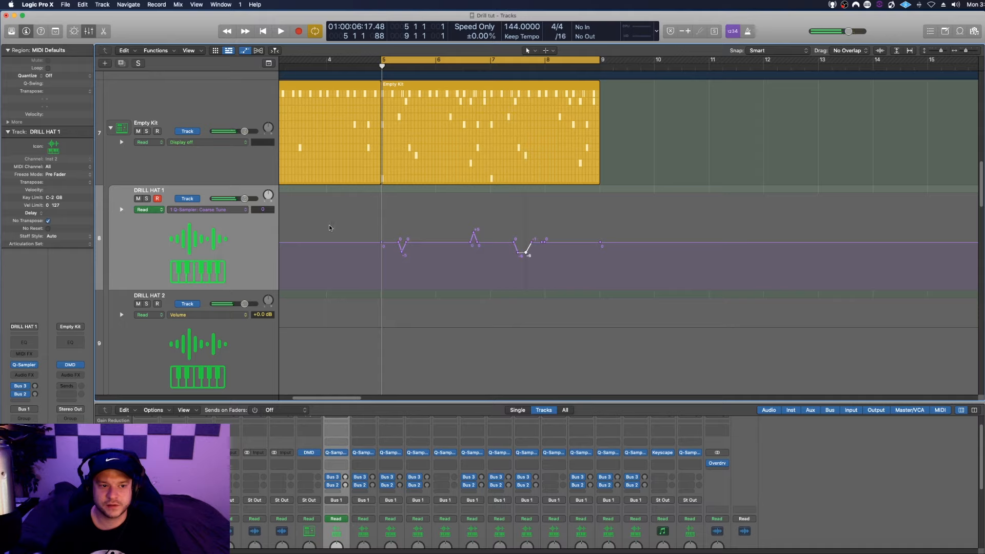
Add a deeper Coarse Tune dip in the second half of bar 8 and play the beat to check it.
{"action": "key", "text": "space"}
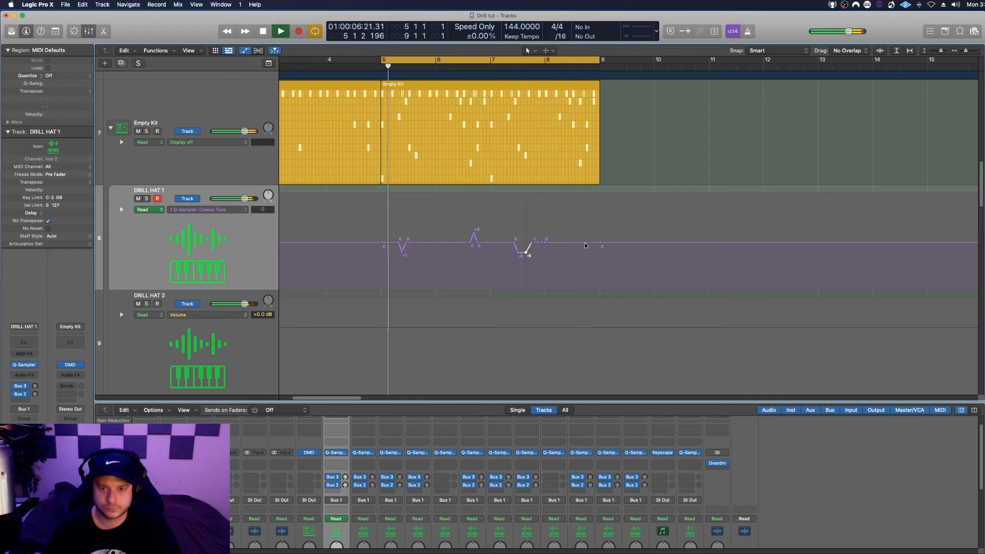
{"action": "key", "text": "space"}
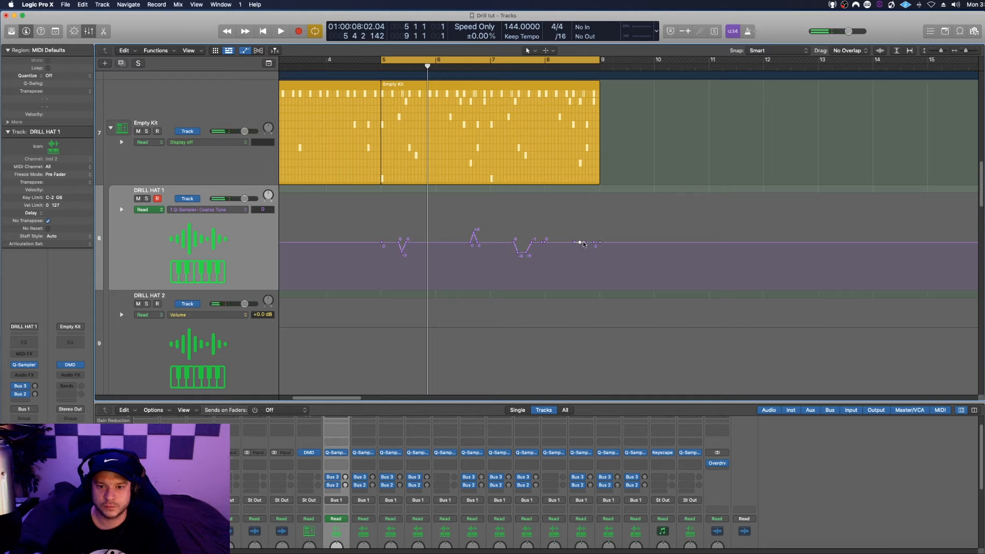
{"action": "mouse_move", "coordinate": [588, 247]}
{"action": "left_mouse_down"}
{"action": "mouse_move", "coordinate": [585, 275]}
{"action": "mouse_move", "coordinate": [584, 259]}
{"action": "left_mouse_up"}
{"action": "key", "text": "space"}
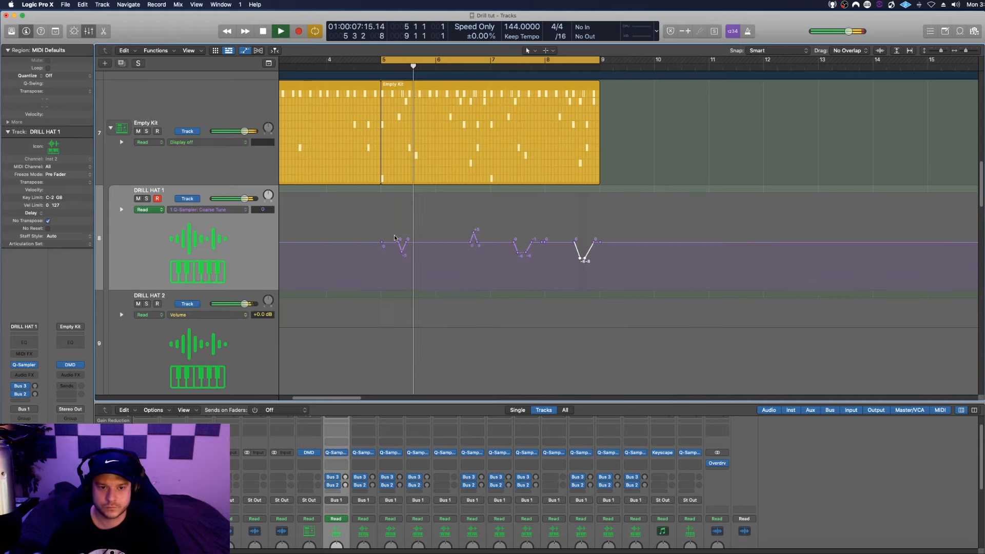
{"action": "key", "text": "space"}
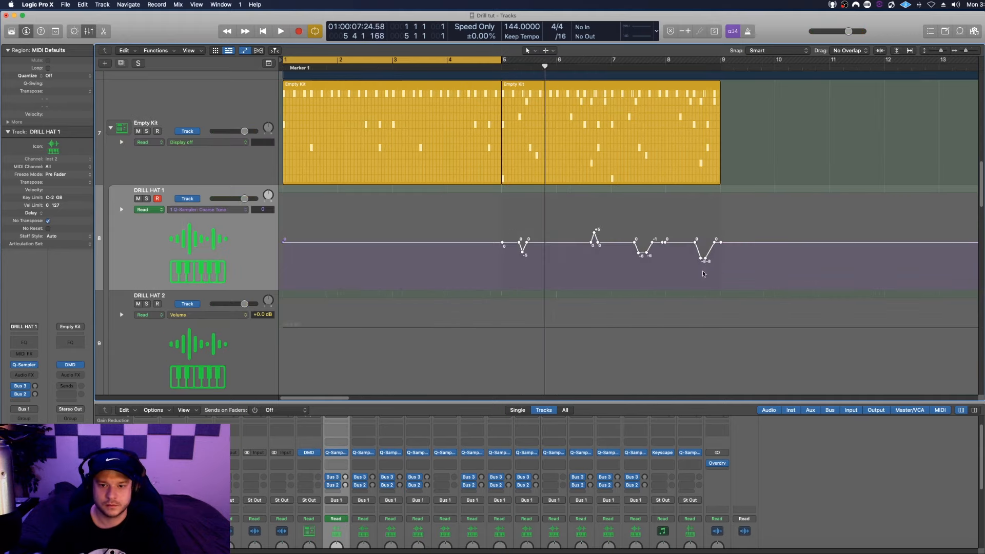
Copy the hat's Coarse Tune automation shapes from bars 5–8 to bars 1–4 and play the first section.
{"action": "left_click", "coordinate": [630, 244]}
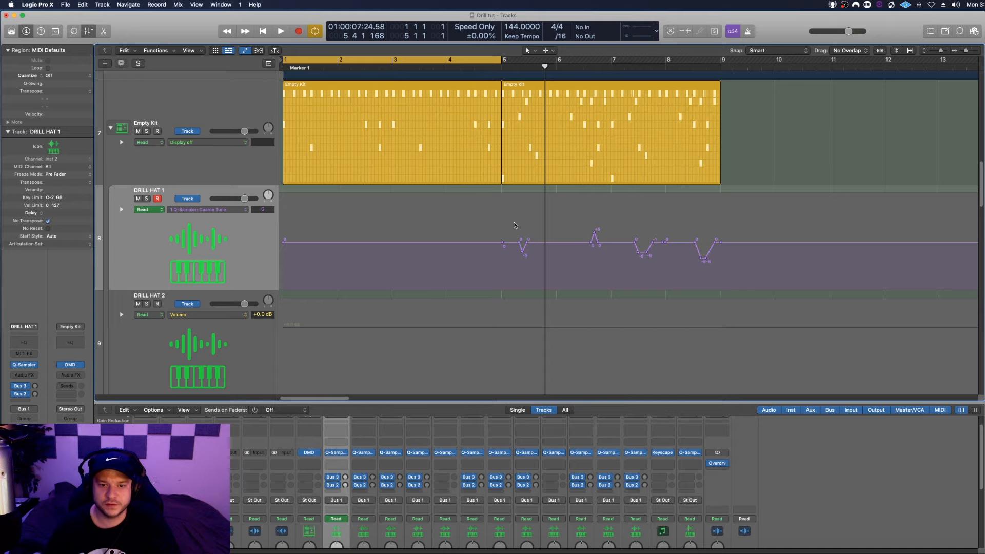
{"action": "left_click_drag", "start_coordinate": [514, 228], "coordinate": [515, 229]}
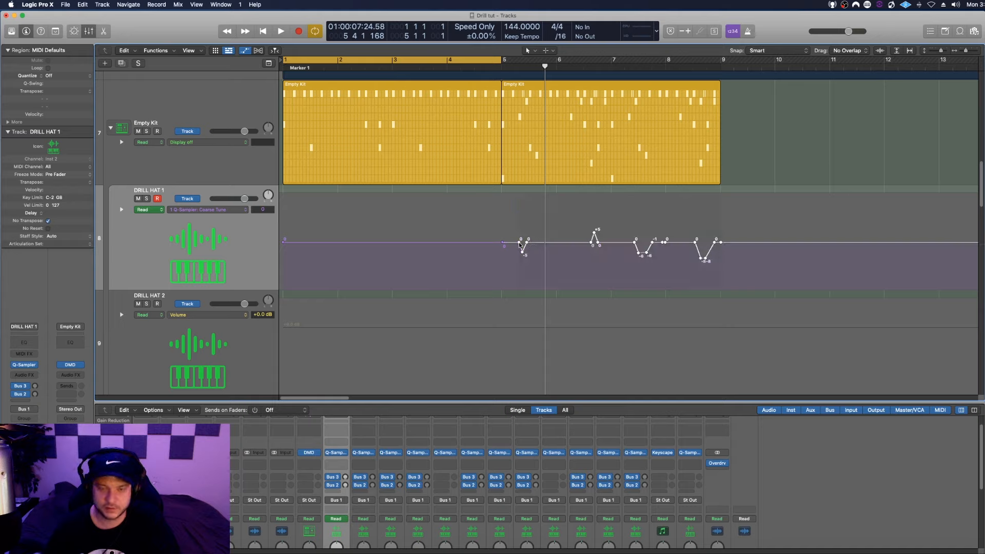
{"action": "left_click_drag", "start_coordinate": [521, 245], "coordinate": [294, 248]}
{"action": "key", "text": "space"}
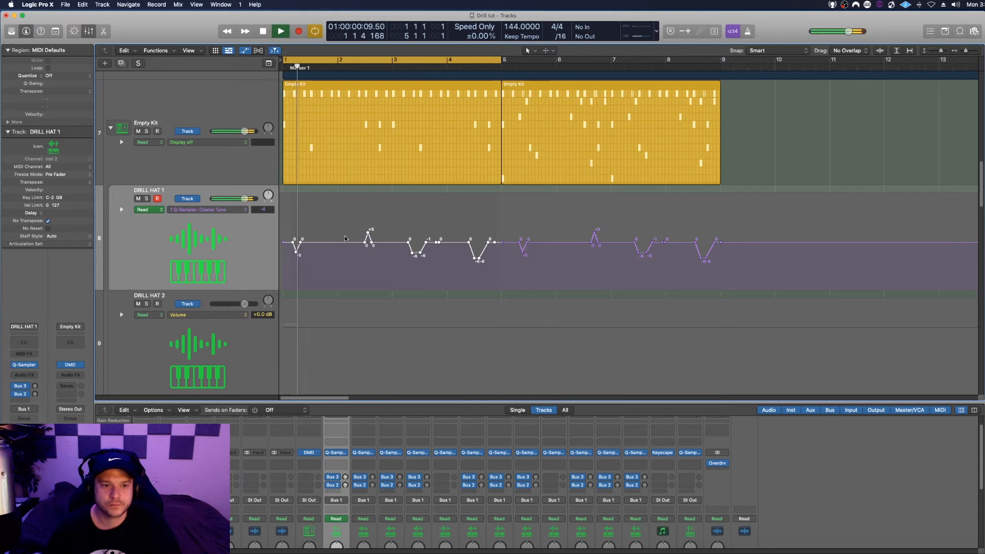
{"action": "right_click", "coordinate": [416, 262]}
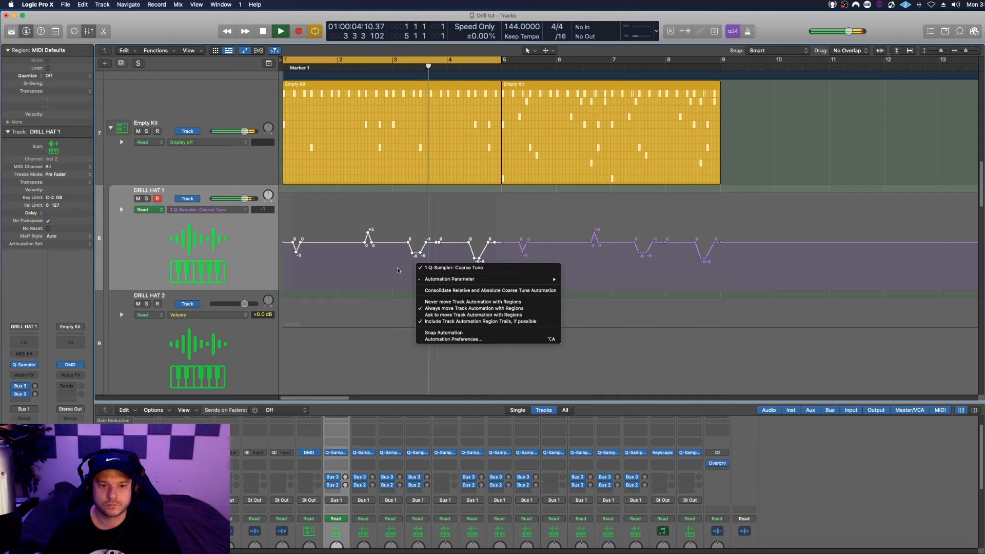
{"action": "left_click", "coordinate": [446, 268]}
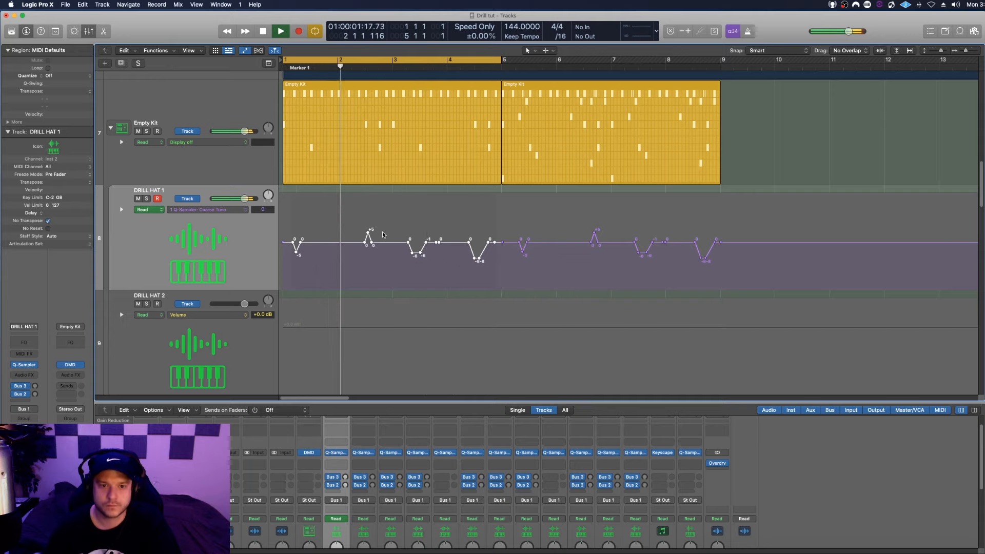
Nudge the copied automation points slightly earlier, listen to the result and hide the track automation.
{"action": "key", "text": "space"}
{"action": "left_click_drag", "start_coordinate": [293, 243], "coordinate": [291, 242]}
{"action": "key", "text": "space"}
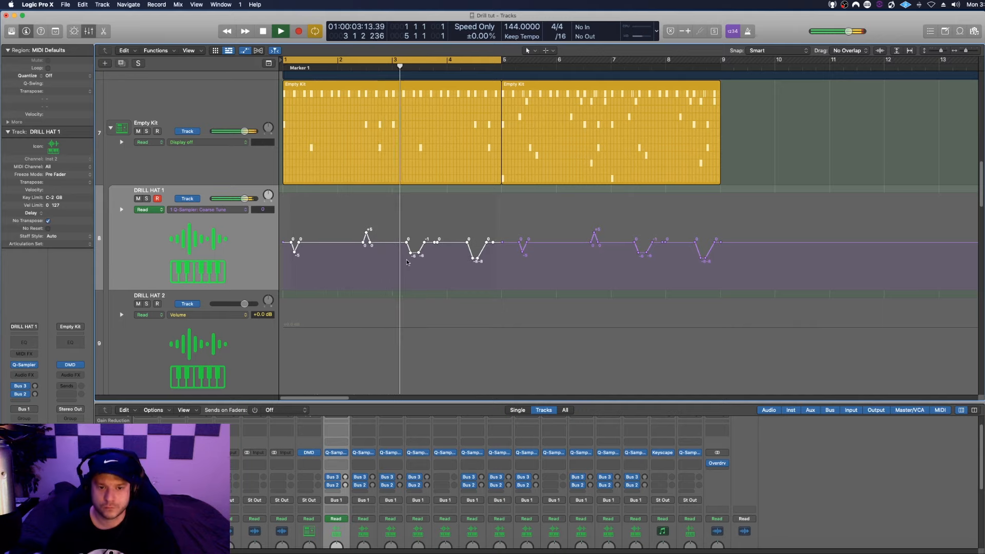
{"action": "key", "text": "a"}
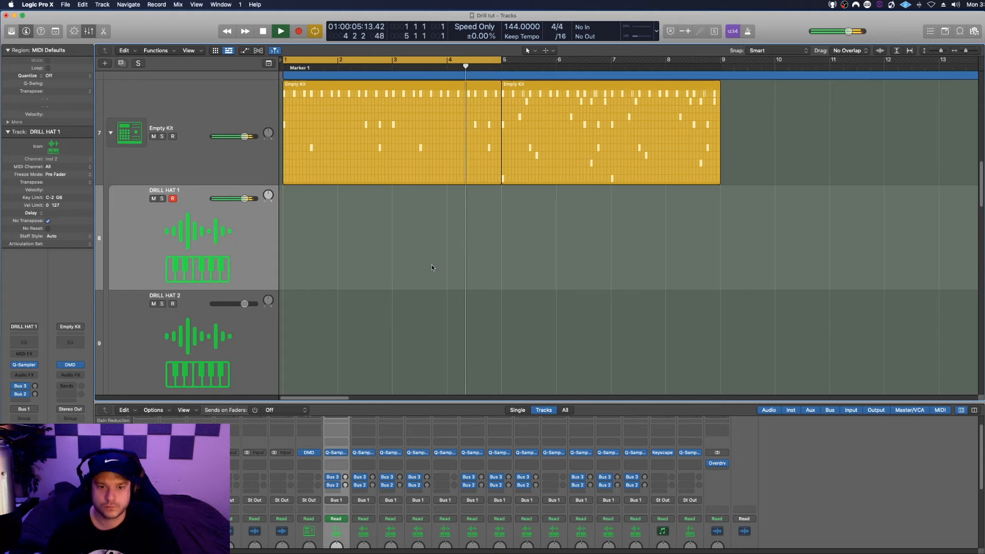
{"action": "key", "text": "a"}
{"action": "key", "text": "space"}
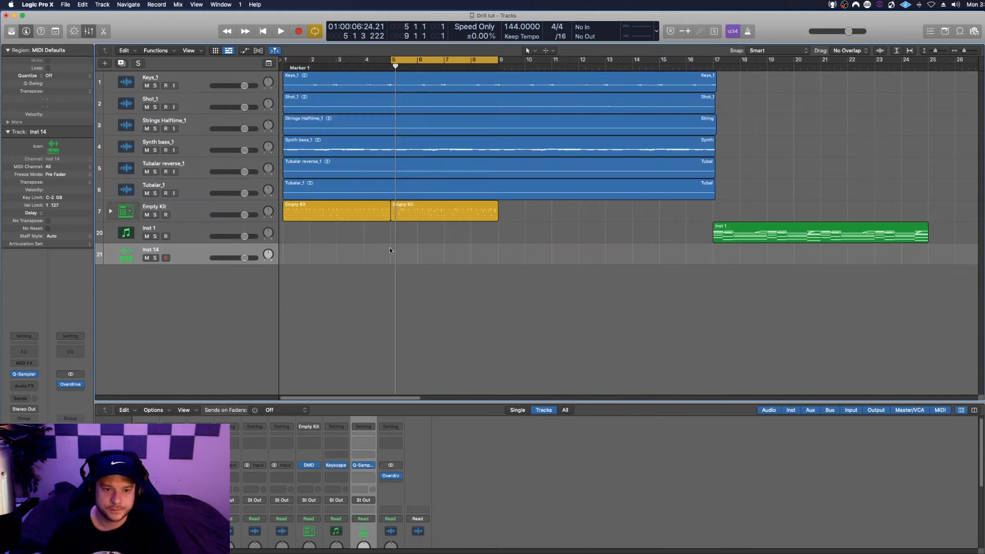
Create a MIDI region on the Inst 14 track at bar 5 and extend it to bar 9.
{"action": "right_click", "coordinate": [399, 253]}
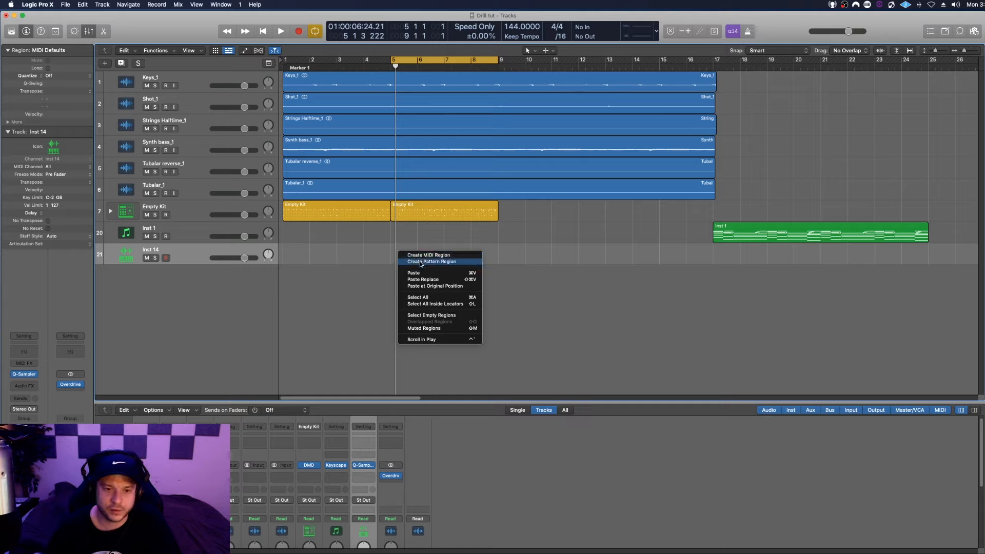
{"action": "left_click", "coordinate": [420, 255]}
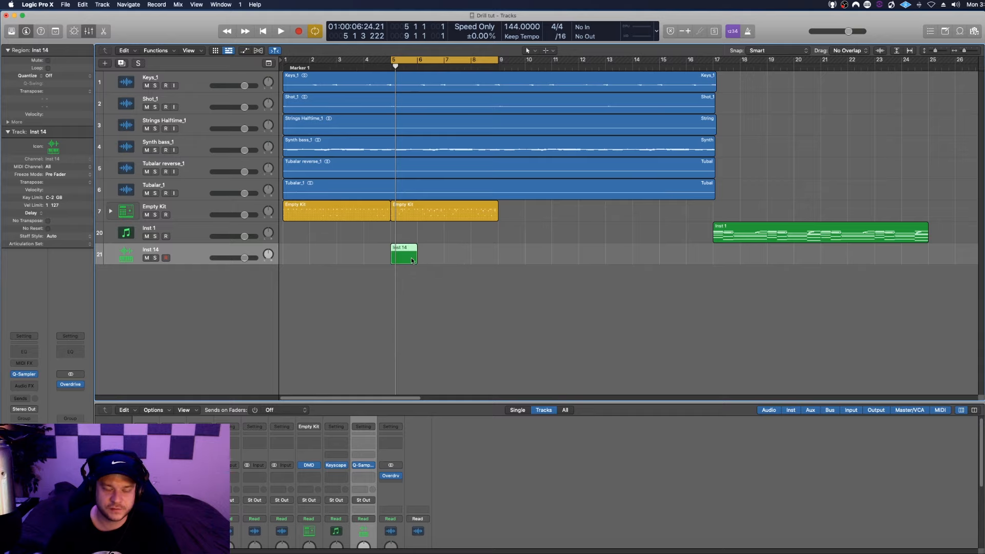
{"action": "left_click_drag", "start_coordinate": [416, 259], "coordinate": [496, 259]}
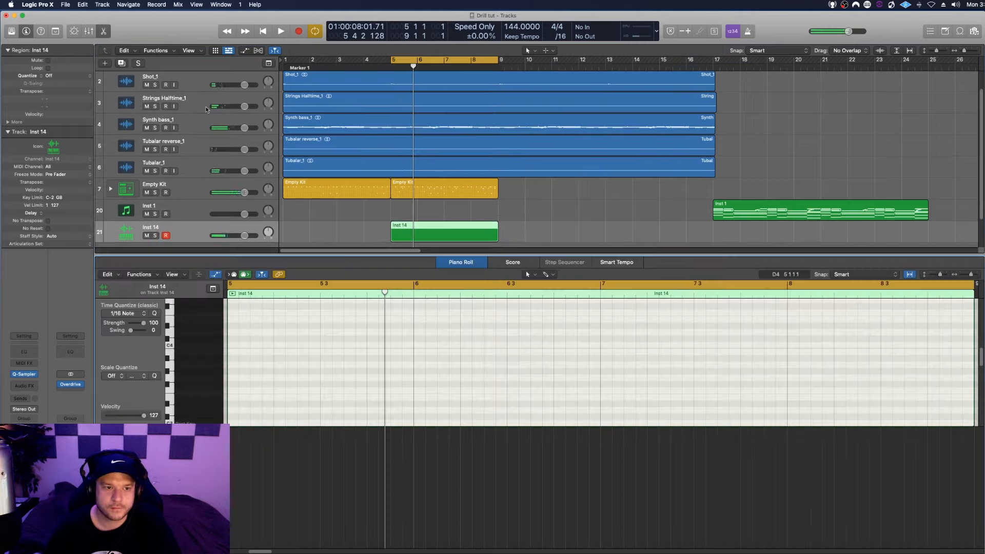
Add a Channel EQ to Synth bass_1, enable its low cut at about 250 Hz and play the beat.
{"action": "left_click", "coordinate": [201, 124]}
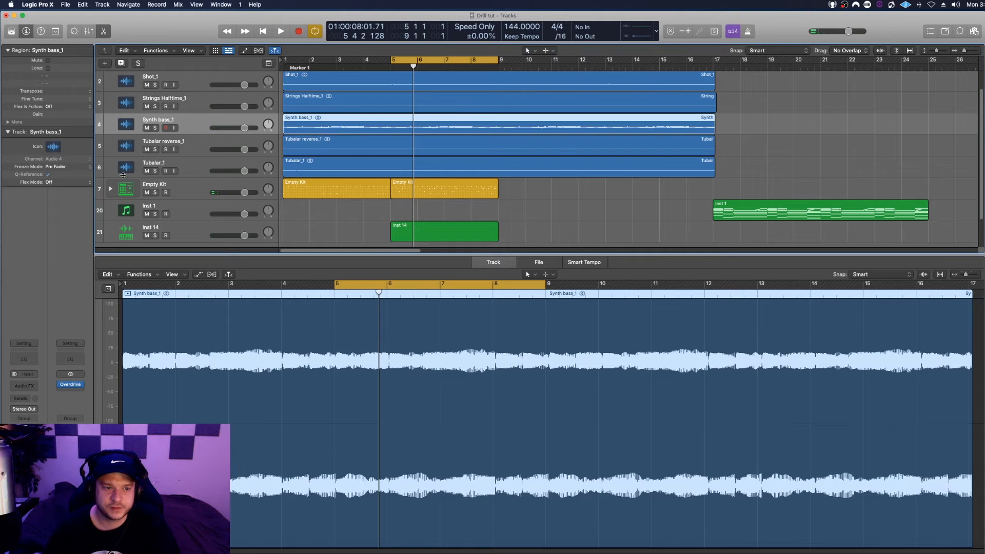
{"action": "left_click", "coordinate": [26, 362]}
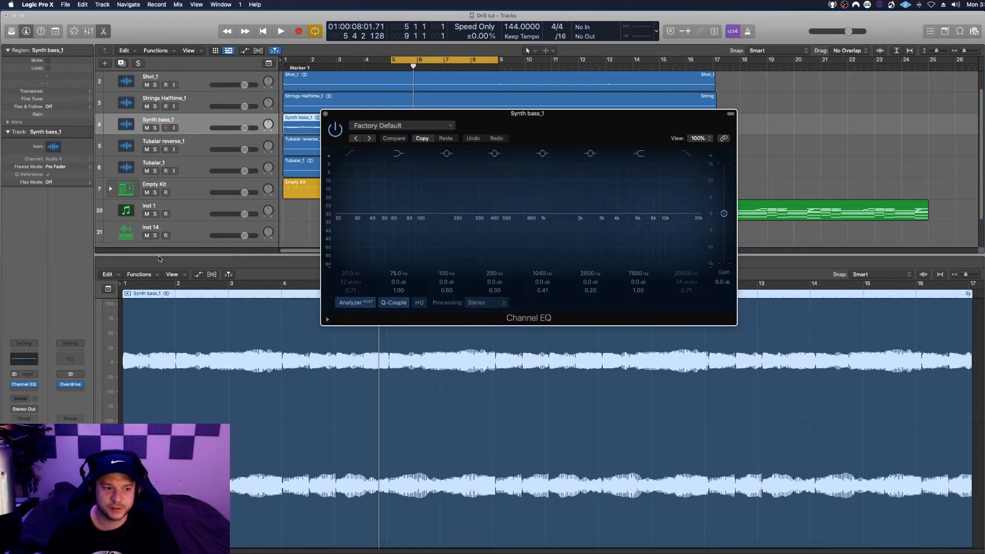
{"action": "left_click", "coordinate": [351, 154]}
{"action": "left_click_drag", "start_coordinate": [346, 237], "coordinate": [479, 245]}
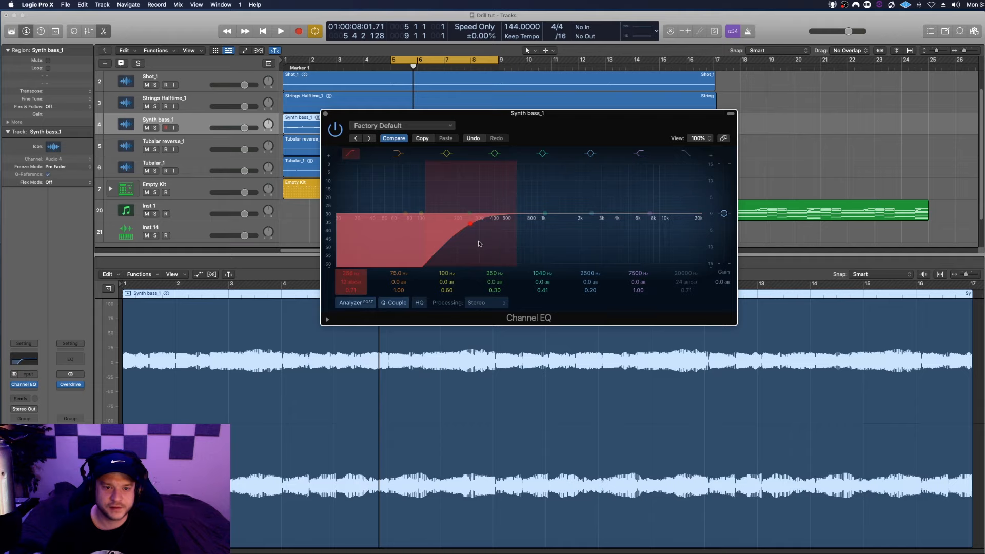
{"action": "key", "text": "space"}
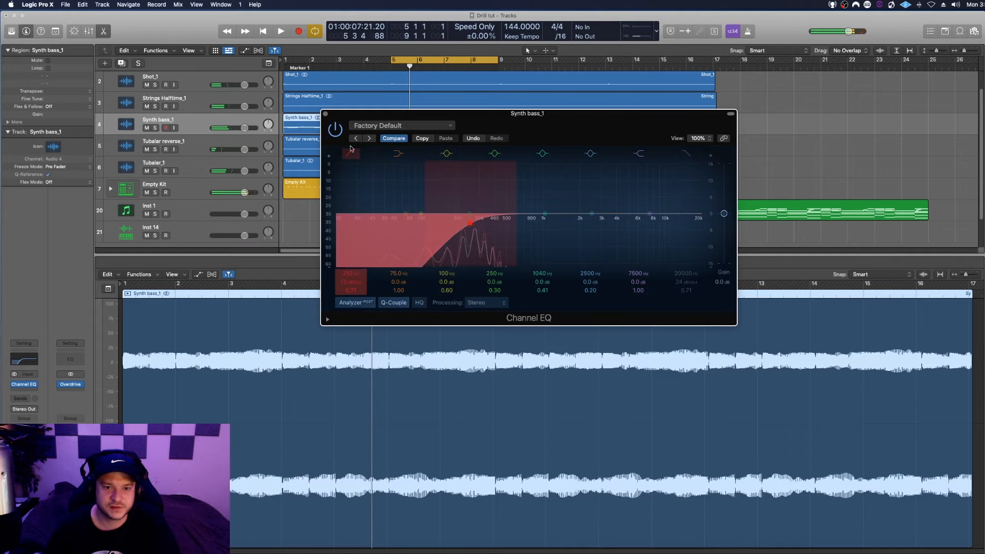
In the Inst 14 region, place G3 notes at bar 5, beats 3 and 4 of bar 6, and bar 7, checking them against the beat.
{"action": "left_click", "coordinate": [325, 114]}
{"action": "scroll", "coordinate": [349, 213], "scroll_direction": "down", "scroll_amount": 2}
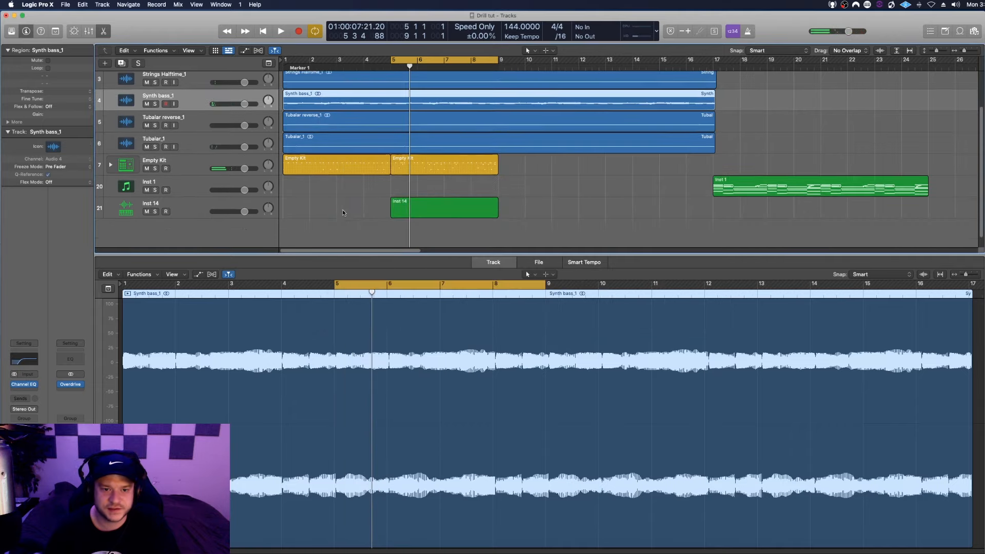
{"action": "left_click", "coordinate": [409, 209]}
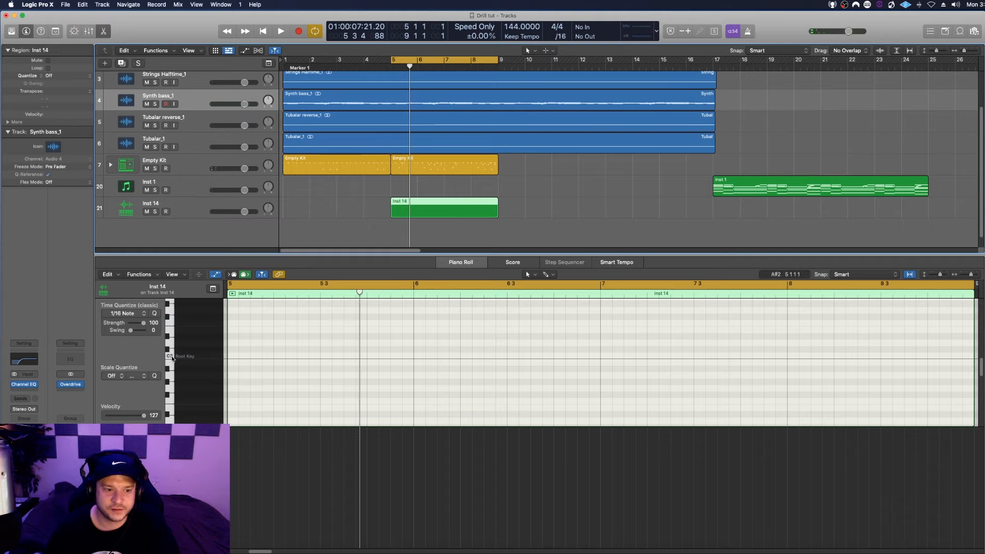
{"action": "scroll", "coordinate": [173, 359], "scroll_direction": "up", "scroll_amount": 2}
{"action": "left_click", "coordinate": [172, 340]}
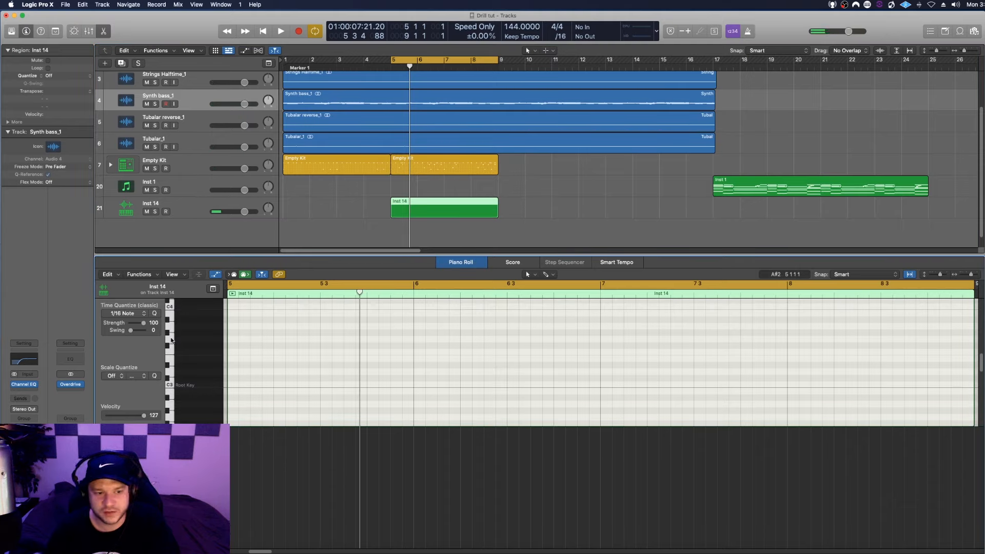
{"action": "key", "text": "space"}
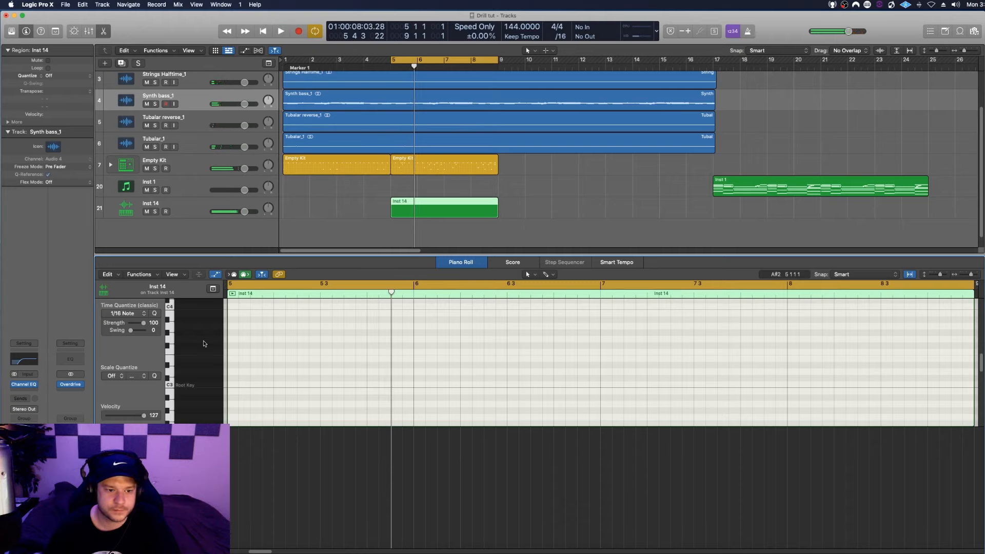
{"action": "left_click", "coordinate": [232, 340], "text": "super"}
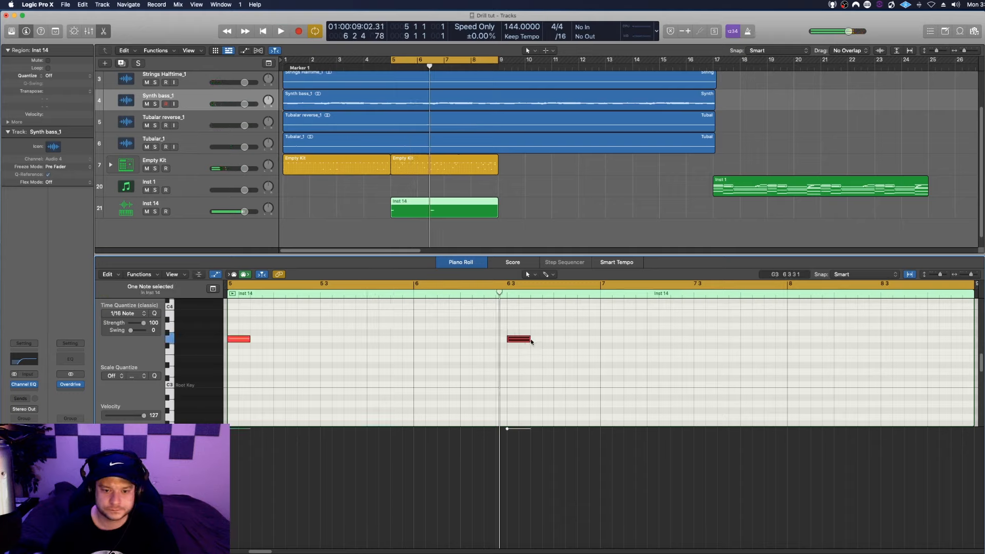
{"action": "key", "text": "space"}
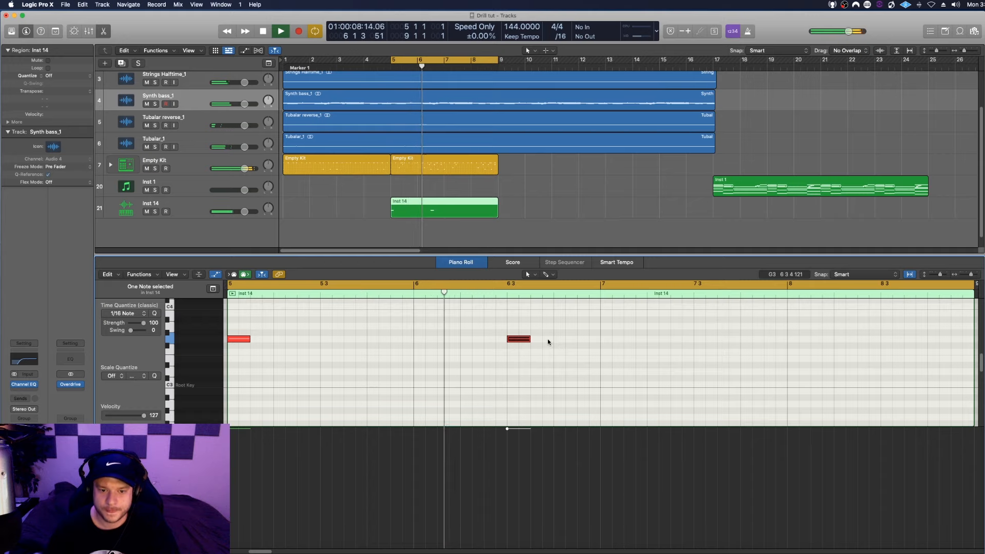
{"action": "key", "text": "space"}
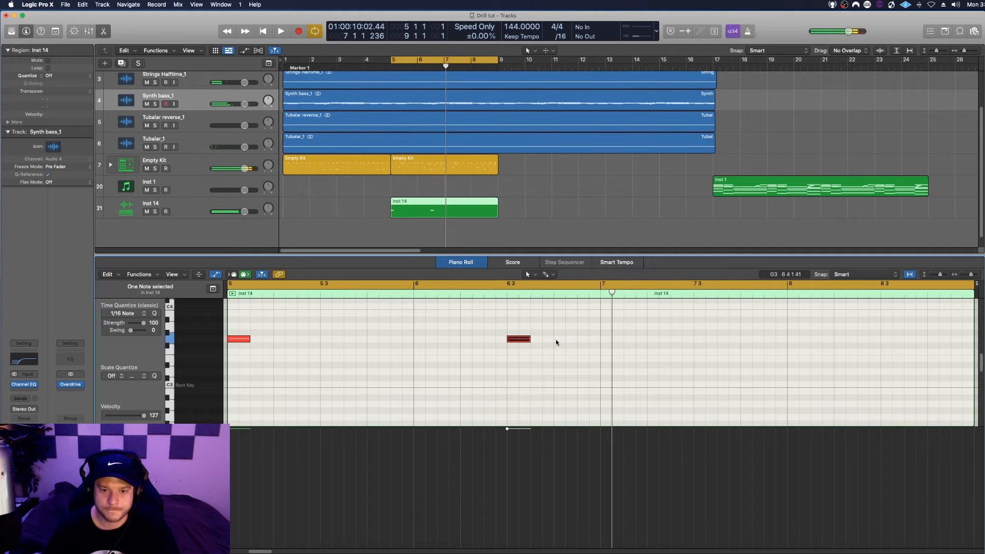
{"action": "key", "text": "space"}
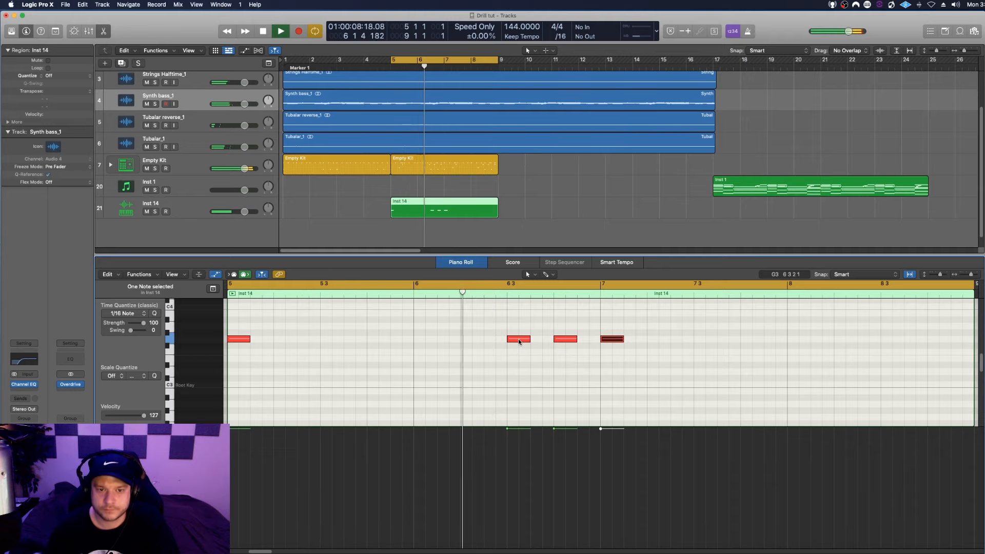
{"action": "key", "text": "space"}
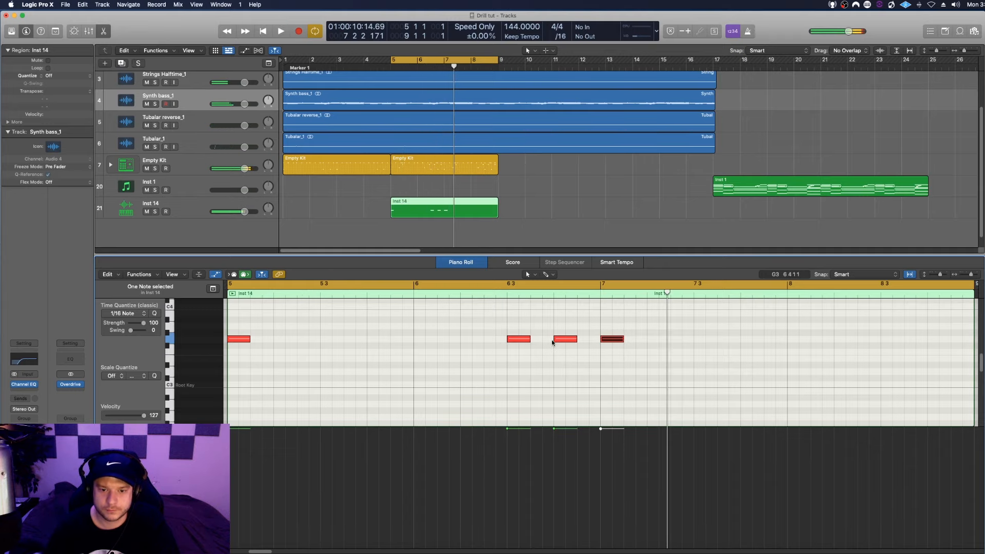
Raise the bass note at beat 3 of bar 6 to D4, lower the bar 7 note to D#3, and play the result.
{"action": "scroll", "coordinate": [557, 352], "scroll_direction": "up", "scroll_amount": 2}
{"action": "left_click_drag", "start_coordinate": [515, 364], "coordinate": [518, 323]}
{"action": "key", "text": "space"}
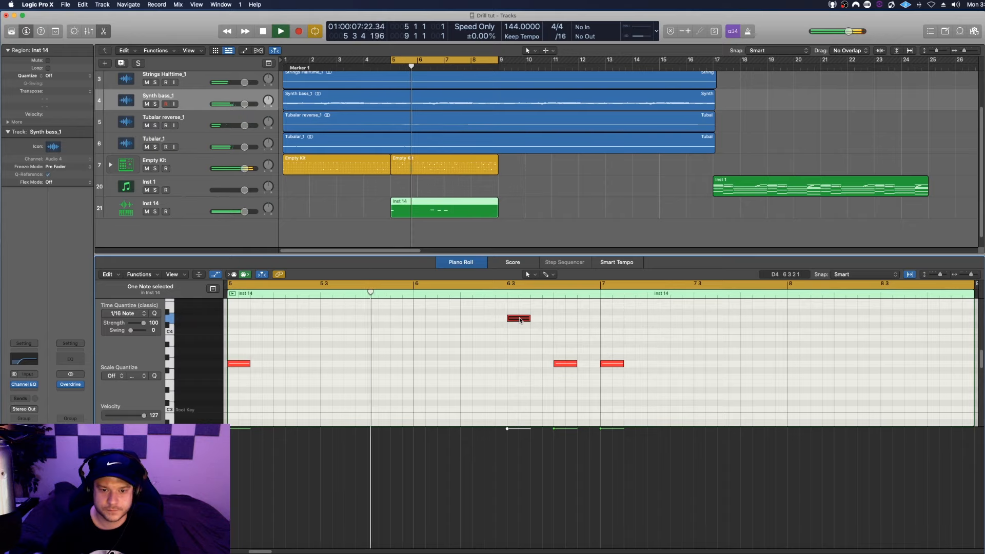
{"action": "key", "text": "space"}
{"action": "left_click_drag", "start_coordinate": [609, 364], "coordinate": [608, 394]}
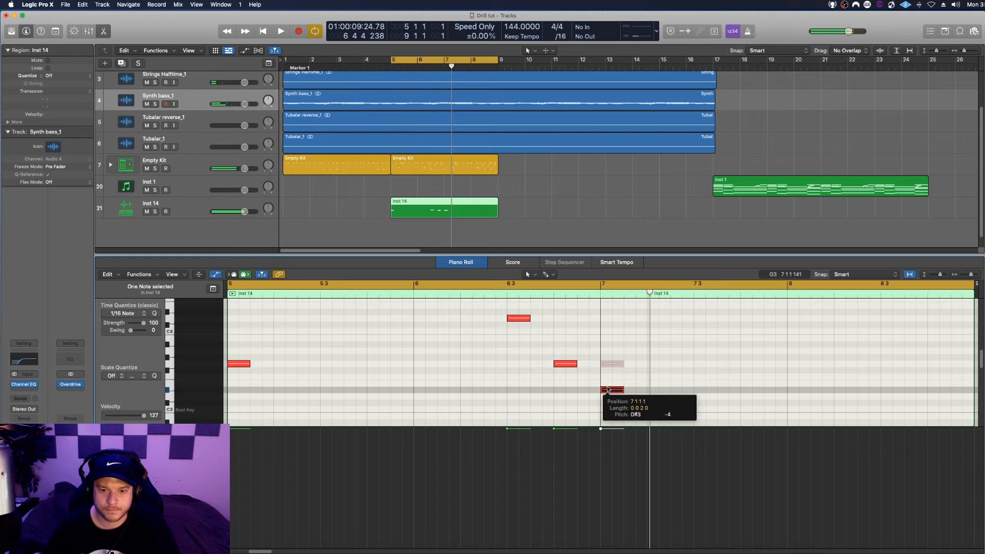
{"action": "key", "text": "space"}
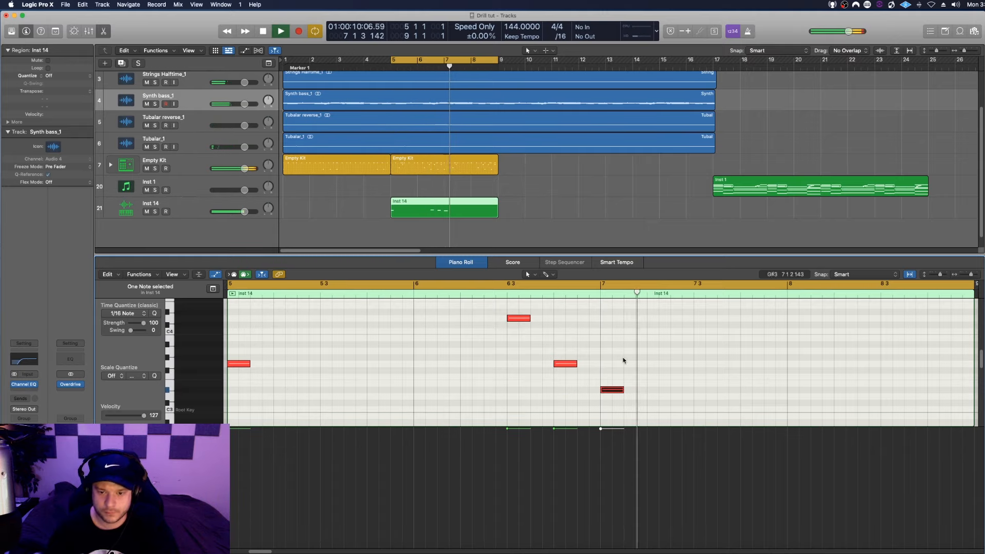
{"action": "key", "text": "space"}
Add bass notes at beats 3 and 4 of bar 8, pitched D4 and D#4, and play the loop.
{"action": "left_click_drag", "start_coordinate": [893, 370], "coordinate": [893, 346]}
{"action": "key", "text": "space"}
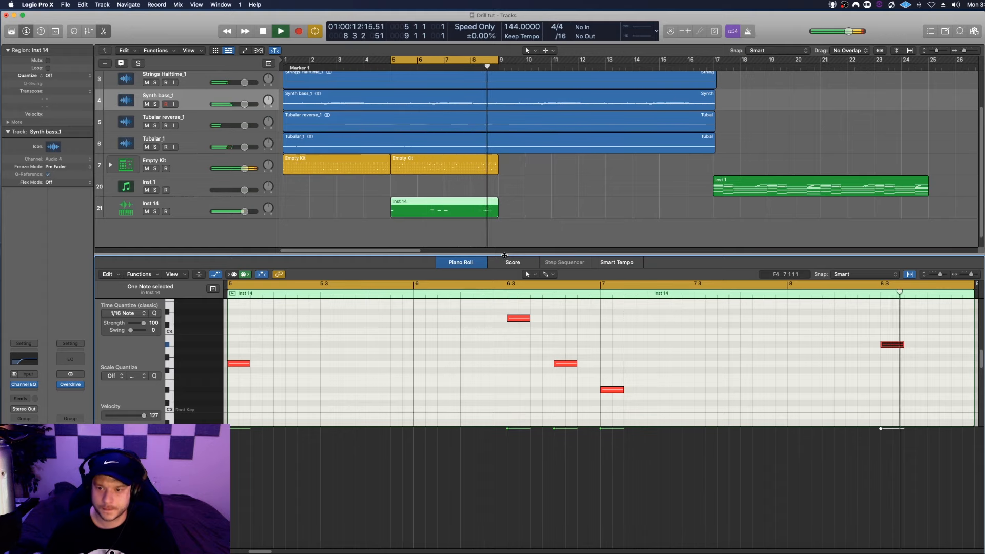
{"action": "key", "text": "space"}
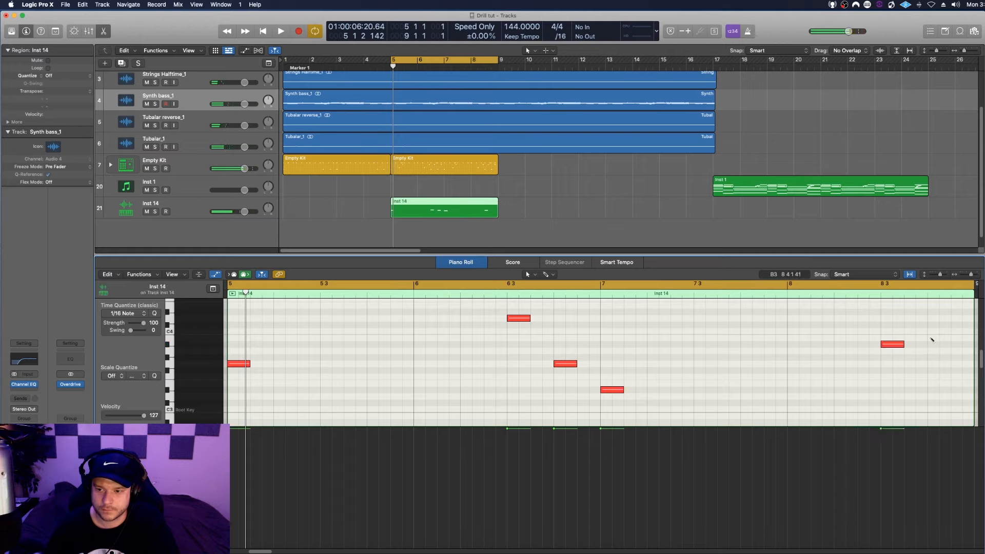
{"action": "left_click_drag", "start_coordinate": [894, 344], "coordinate": [932, 316]}
{"action": "left_click", "coordinate": [933, 306], "text": "super"}
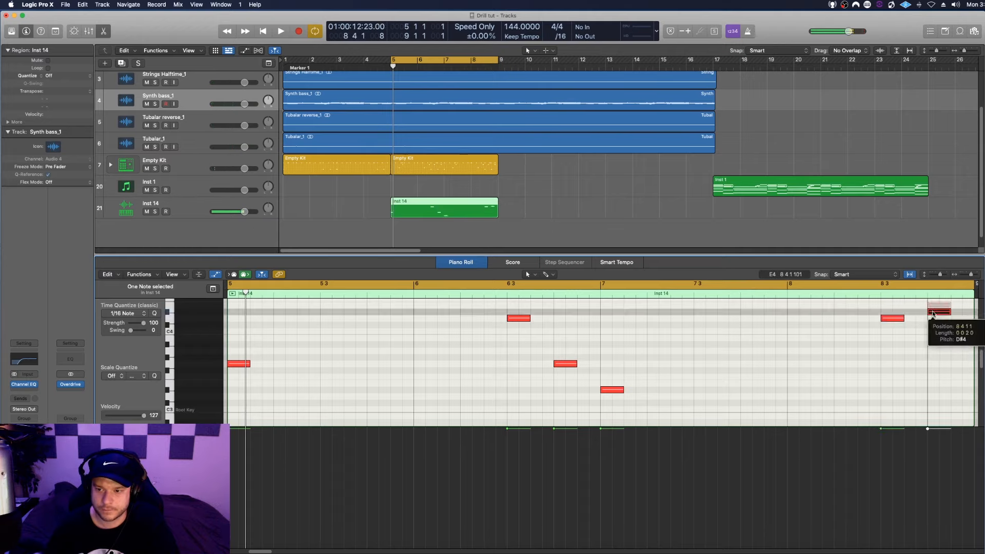
{"action": "key", "text": "space"}
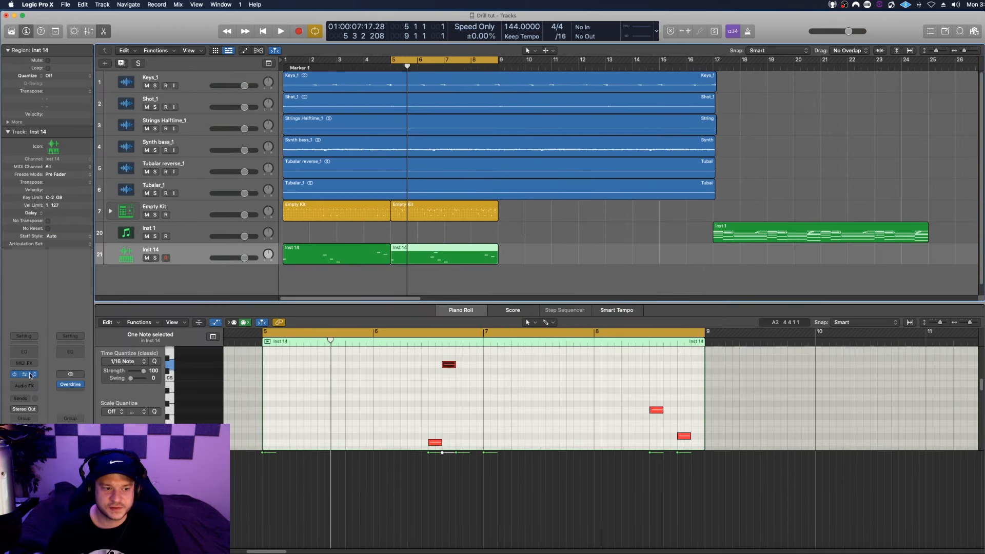
Open the Inst 14 Quick Sampler and inspect its Glide and Bend Range settings.
{"action": "left_click", "coordinate": [29, 375]}
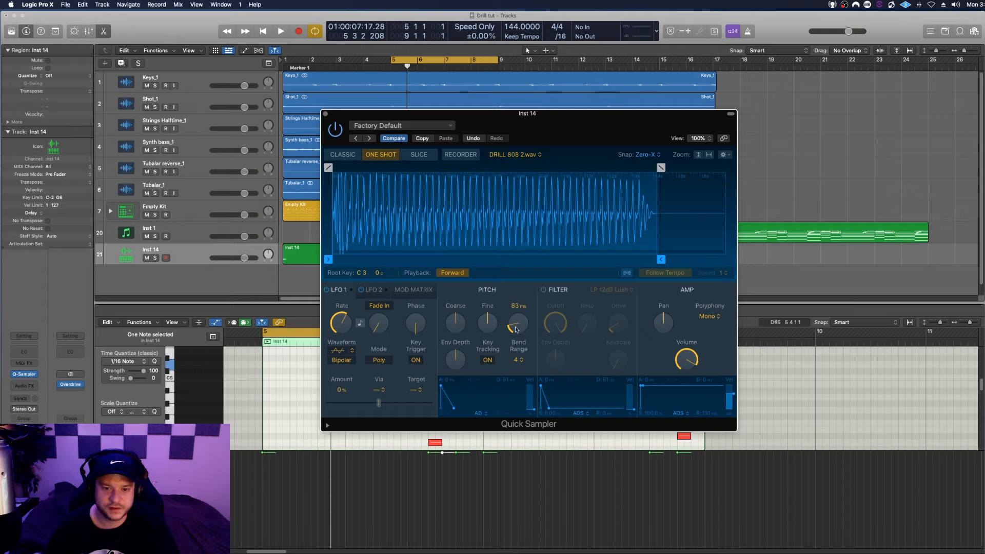
{"action": "left_click", "coordinate": [519, 360]}
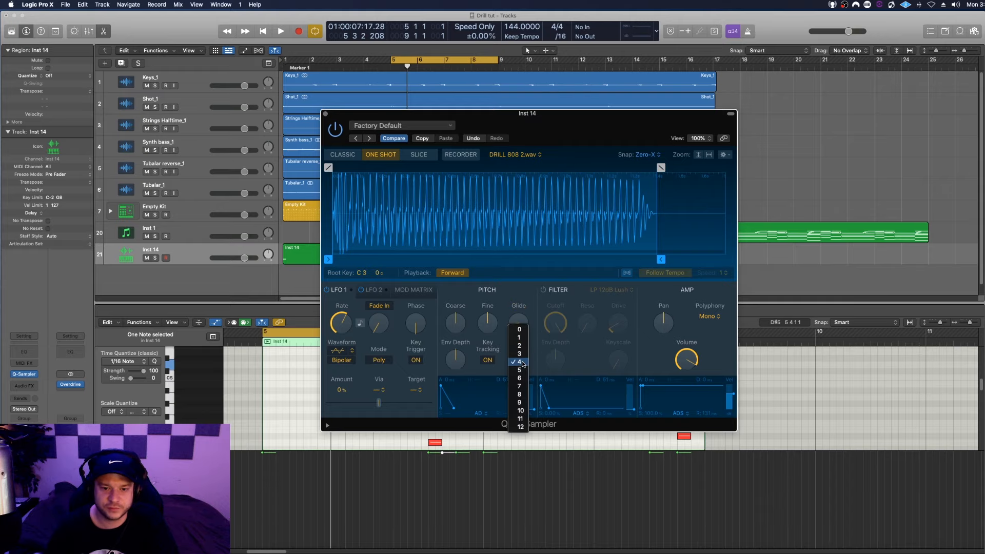
{"action": "left_click", "coordinate": [523, 363]}
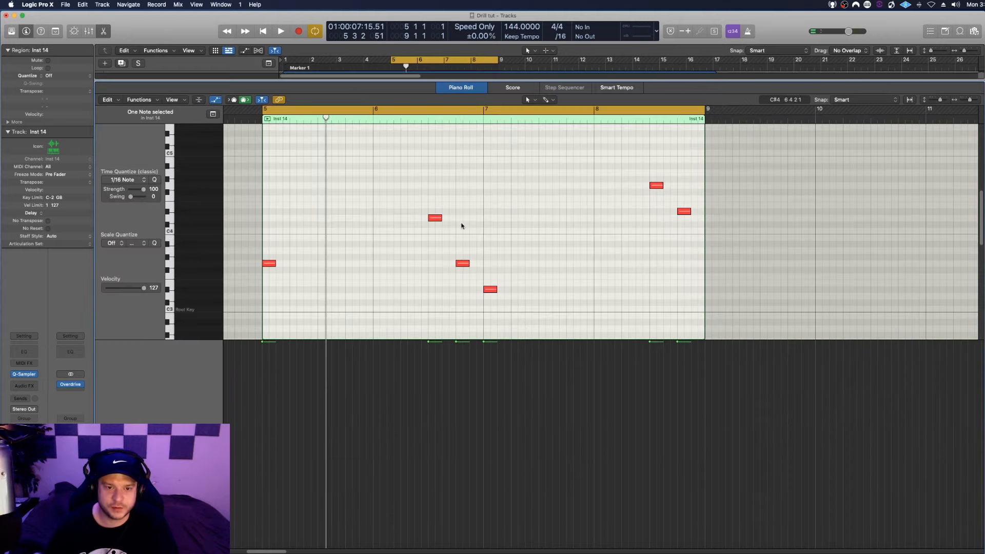
Add high bass notes D5 at 6 3 3 and A#4 at 6 4 3 and play the loop.
{"action": "scroll", "coordinate": [446, 181], "scroll_direction": "up", "scroll_amount": 1}
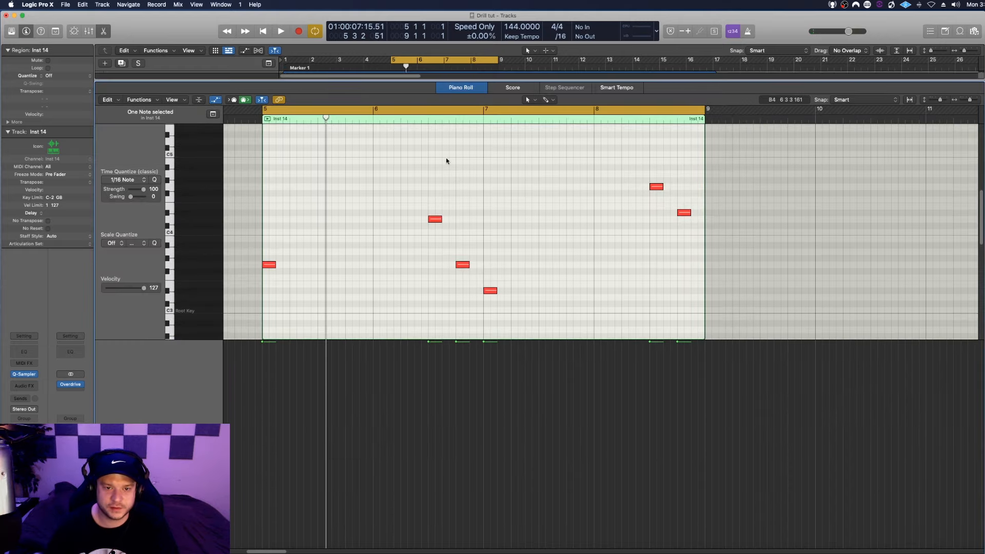
{"action": "left_click_drag", "start_coordinate": [448, 156], "coordinate": [466, 178]}
{"action": "key", "text": "space"}
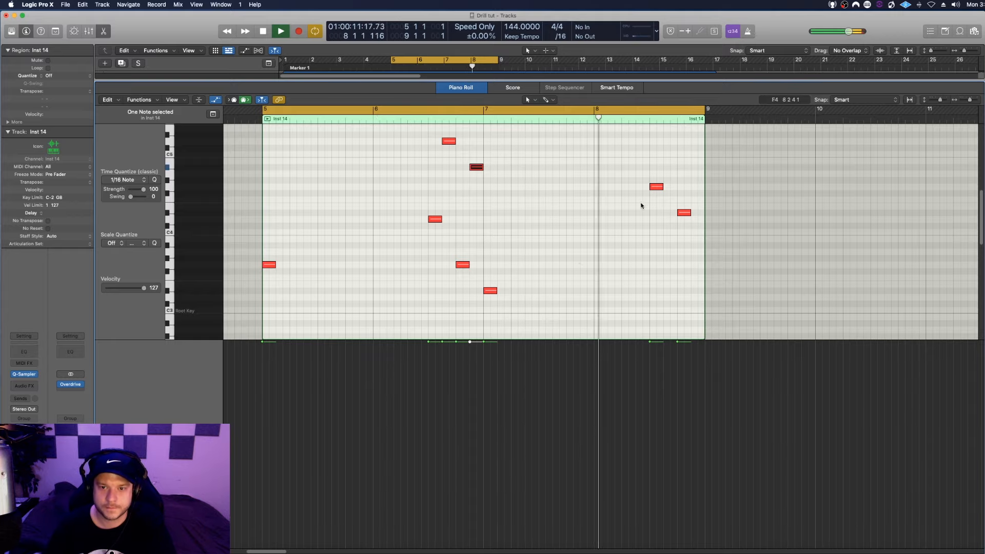
{"action": "key", "text": "space"}
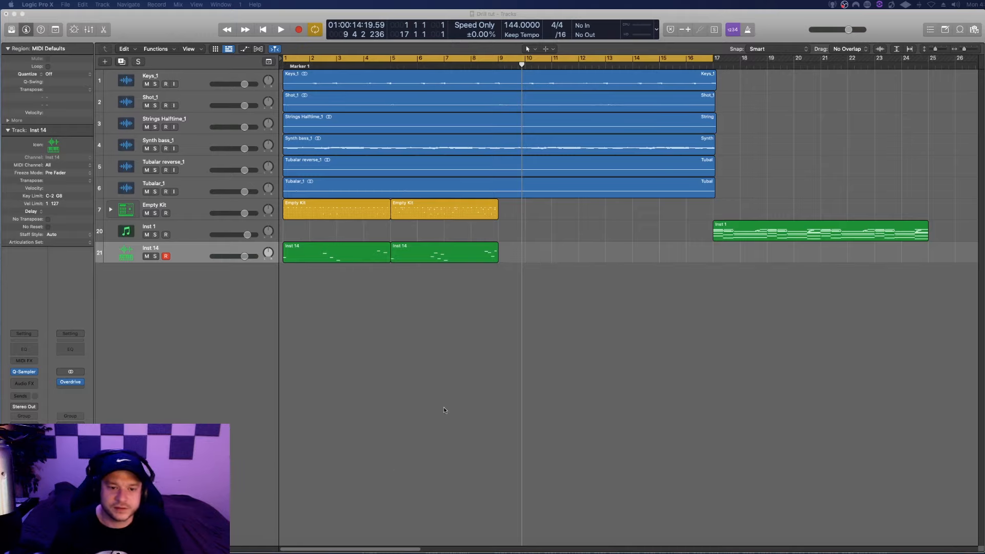
Duplicate the Empty Kit and Inst 14 regions across bars 9 to 17, set the cycle to bars 9–13 and play it.
{"action": "left_click_drag", "start_coordinate": [503, 278], "coordinate": [554, 210]}
{"action": "left_click", "coordinate": [534, 254]}
{"action": "left_click_drag", "start_coordinate": [501, 58], "coordinate": [610, 71]}
{"action": "key", "text": "space"}
{"action": "key", "text": "space"}
In the Empty Kit pattern at bar 9, place DRILL SNARE 5 hits on steps 15 and 19 and play the pattern.
{"action": "left_click", "coordinate": [523, 216]}
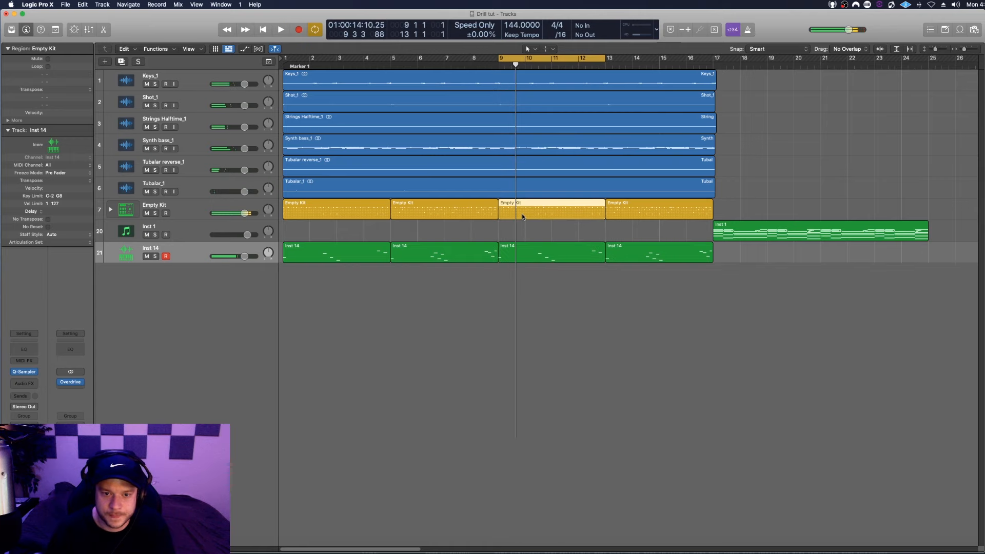
{"action": "double_click", "coordinate": [522, 213]}
{"action": "left_click_drag", "start_coordinate": [466, 441], "coordinate": [467, 186]}
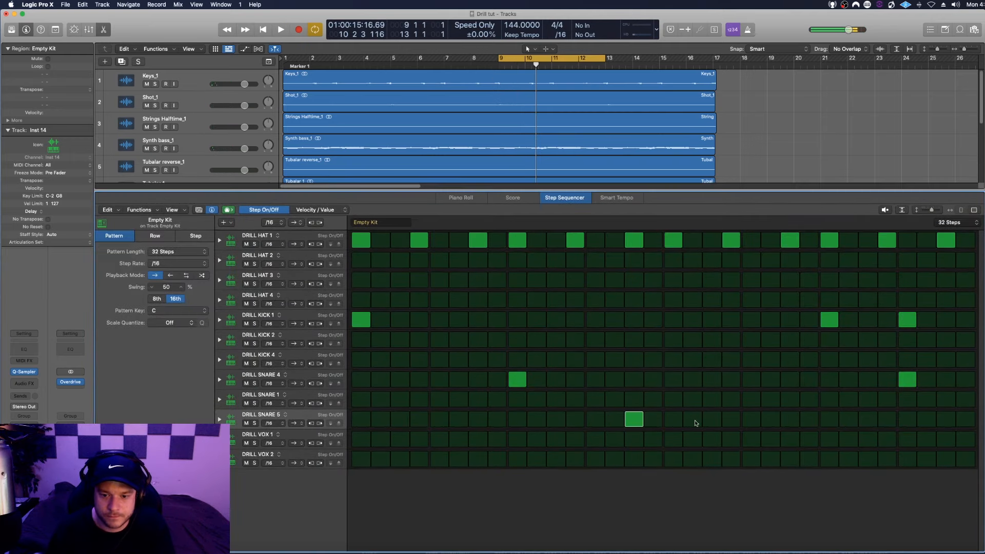
{"action": "key", "text": "space"}
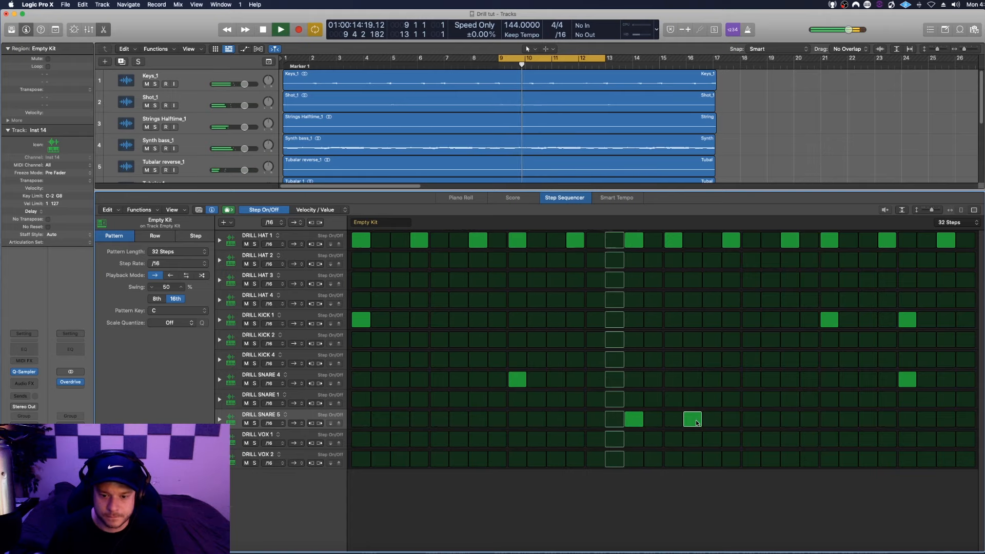
{"action": "left_click", "coordinate": [694, 421]}
{"action": "left_click", "coordinate": [712, 419]}
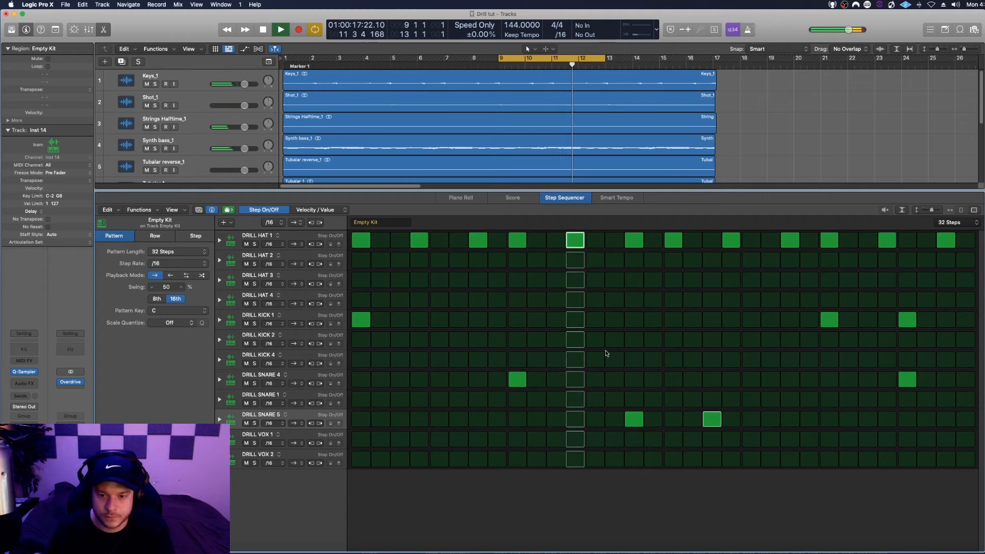
{"action": "key", "text": "space"}
{"action": "key", "text": "space"}
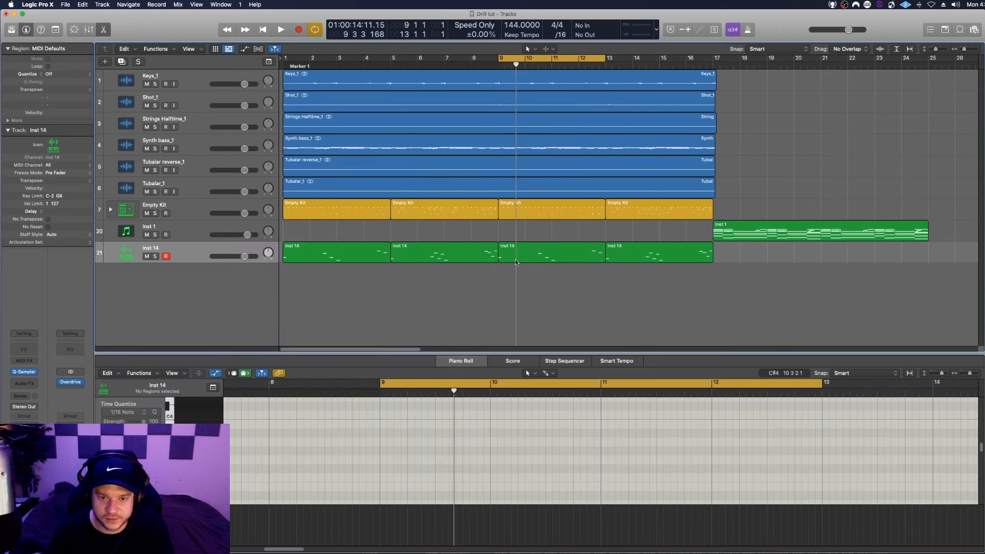
Open the Inst 14 region at bar 9, add a D3 note at 10 3 3 and play the loop.
{"action": "left_click", "coordinate": [516, 260]}
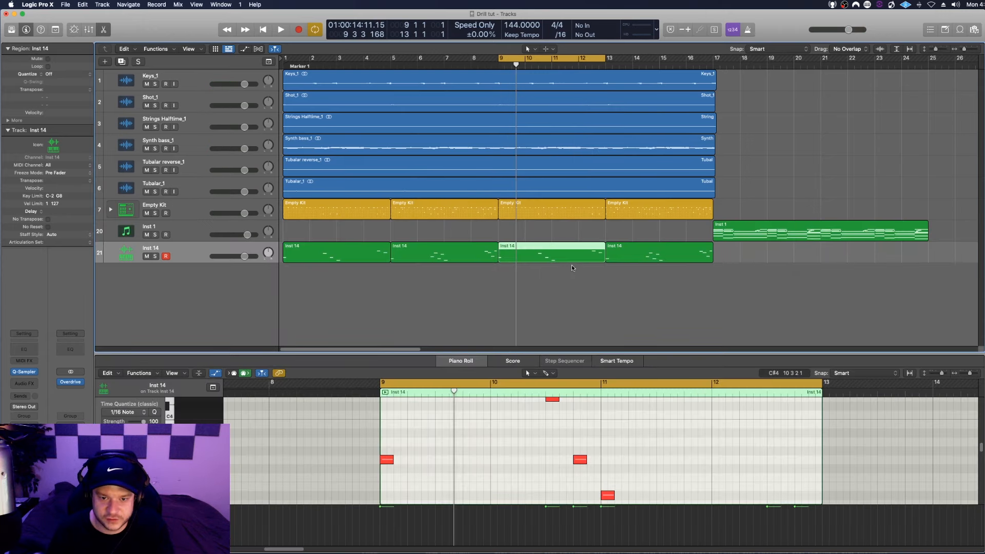
{"action": "key", "text": "e"}
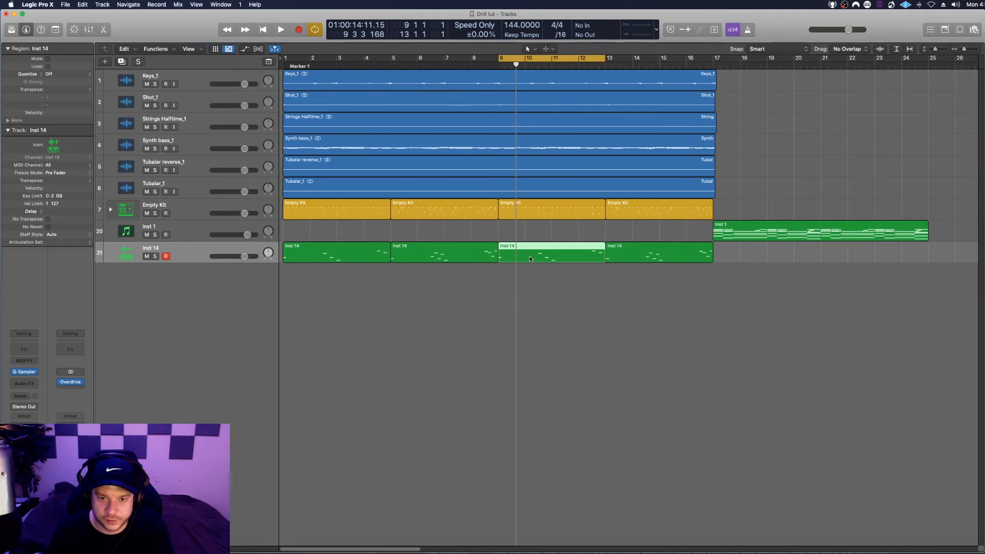
{"action": "key", "text": "e"}
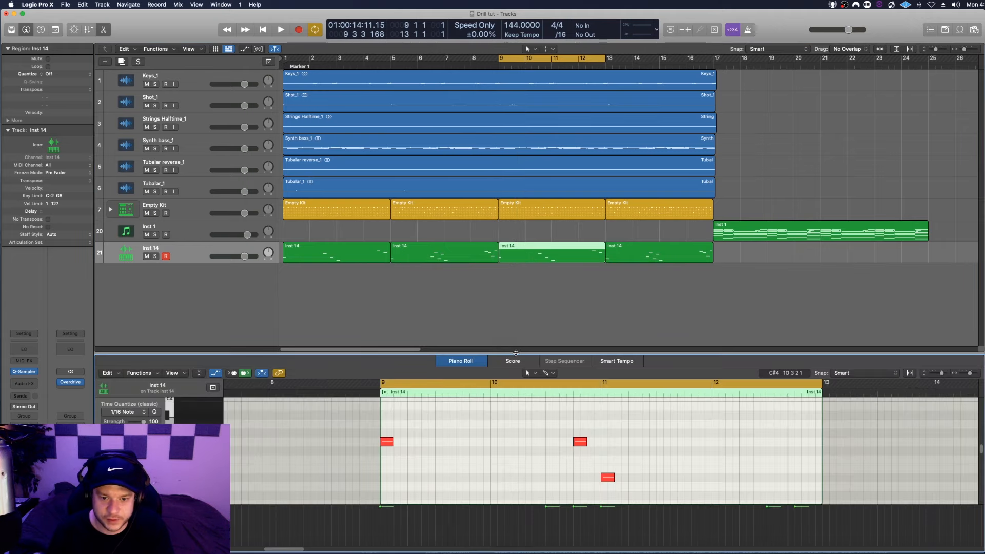
{"action": "key", "text": "space"}
{"action": "scroll", "coordinate": [519, 415], "scroll_direction": "up", "scroll_amount": 2}
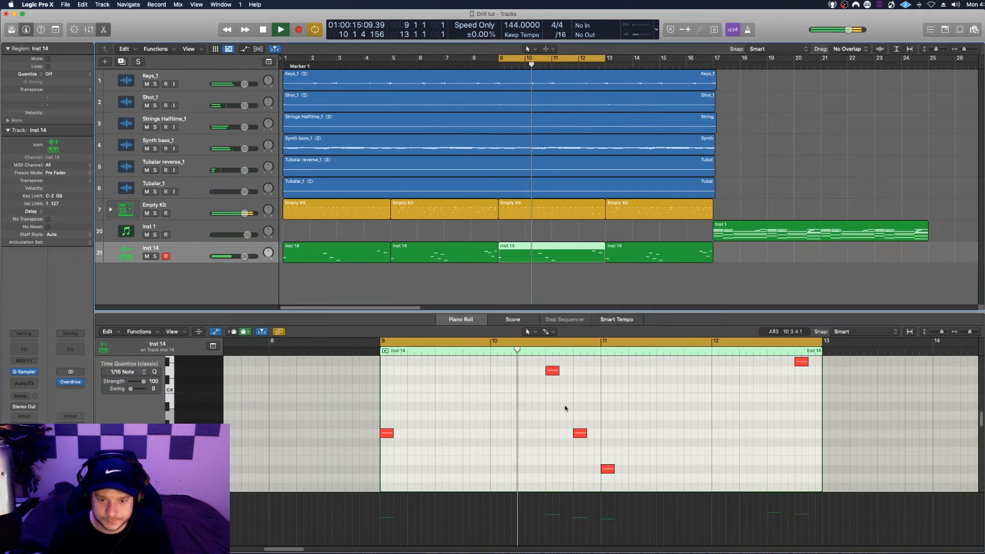
{"action": "scroll", "coordinate": [576, 418], "scroll_direction": "up", "scroll_amount": 1}
{"action": "key", "text": "space"}
{"action": "scroll", "coordinate": [564, 429], "scroll_direction": "up", "scroll_amount": 2}
{"action": "left_click", "coordinate": [562, 472], "text": "super"}
{"action": "left_click_drag", "start_coordinate": [566, 473], "coordinate": [566, 464]}
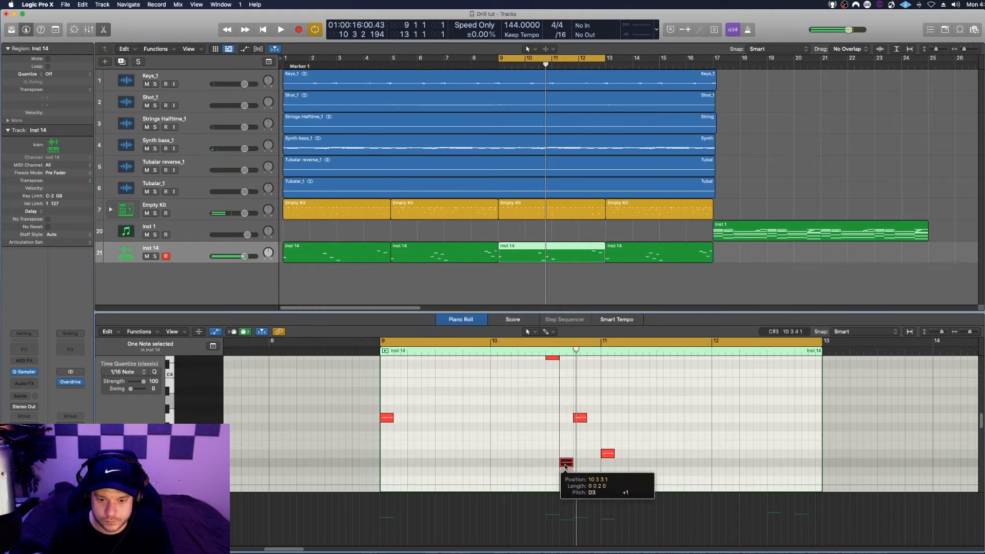
{"action": "key", "text": "space"}
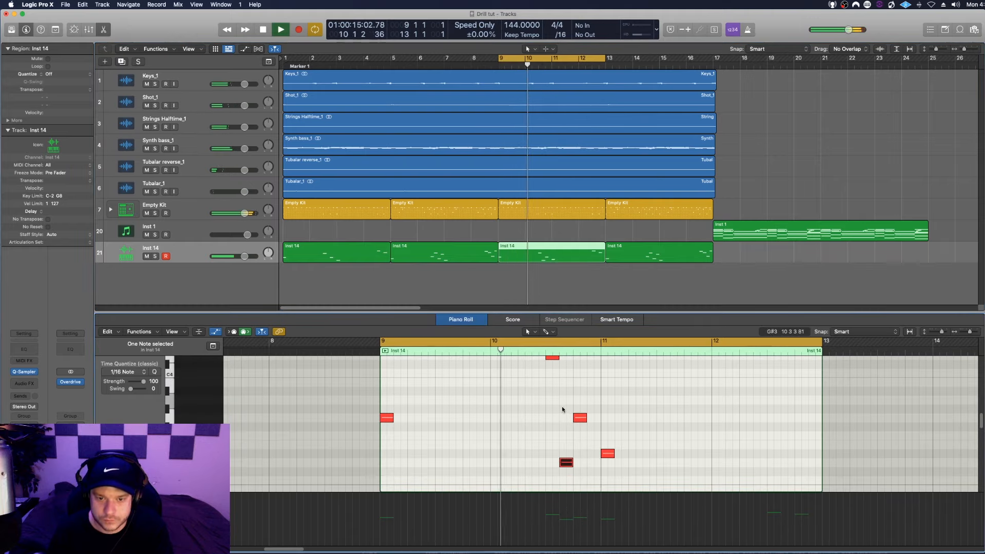
{"action": "key", "text": "space"}
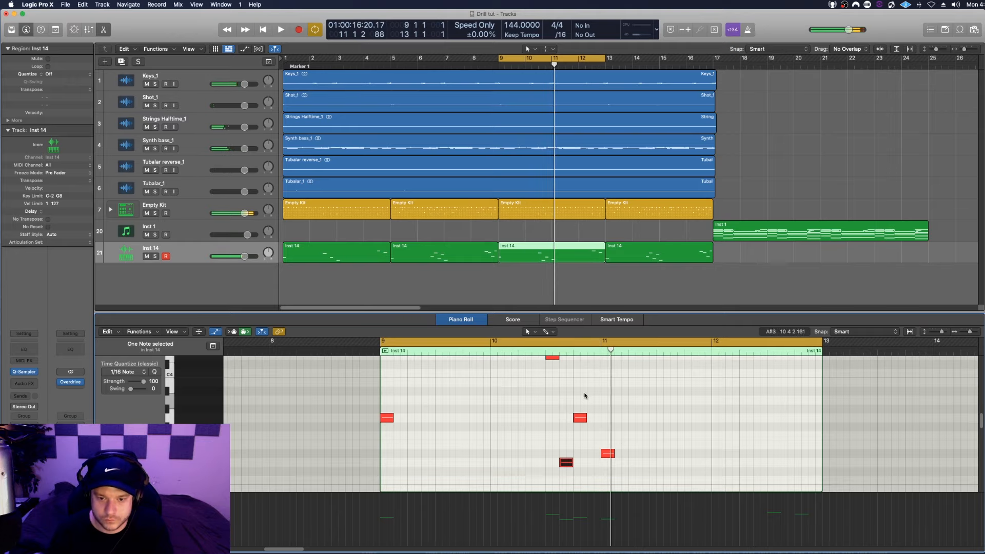
Add a D#4 note at 10 4 3 in the same Inst 14 region and play the loop.
{"action": "left_click_drag", "start_coordinate": [592, 384], "coordinate": [594, 360]}
{"action": "scroll", "coordinate": [594, 397], "scroll_direction": "up", "scroll_amount": 1}
{"action": "key", "text": "space"}
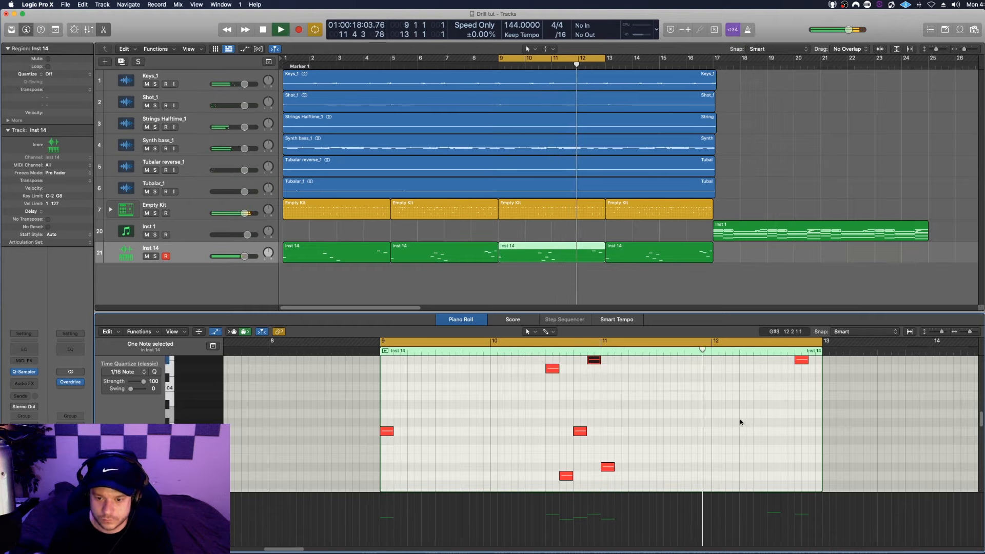
Check the G4 note at 12 3 1 1 in the Inst 14 region at bar 9 and play the loop.
{"action": "scroll", "coordinate": [788, 411], "scroll_direction": "up", "scroll_amount": 3}
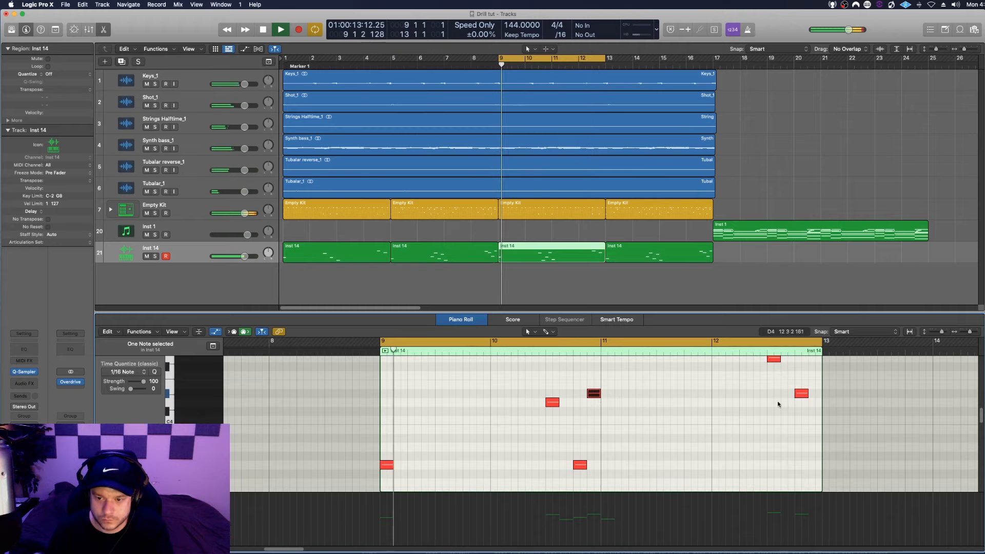
{"action": "key", "text": "space"}
{"action": "left_click", "coordinate": [775, 360]}
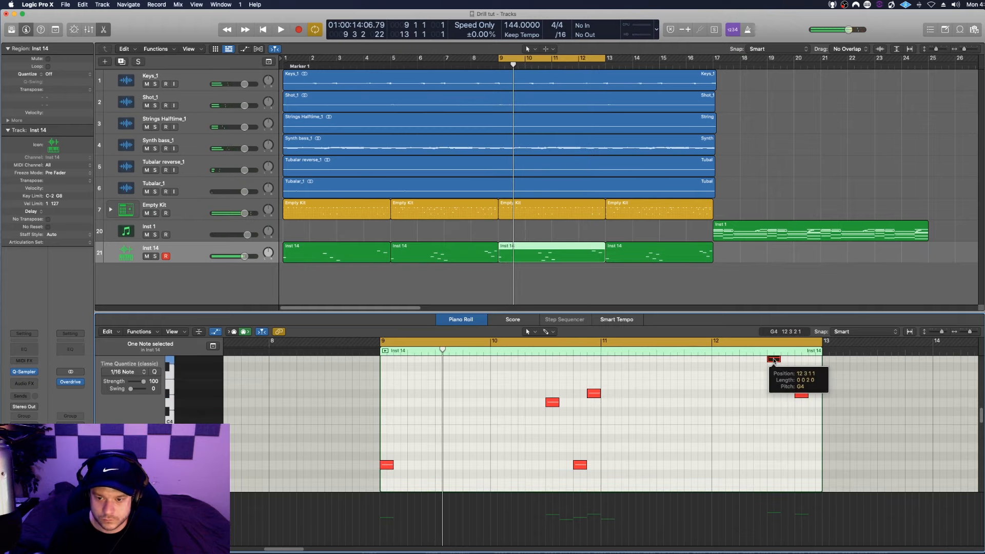
{"action": "key", "text": "space"}
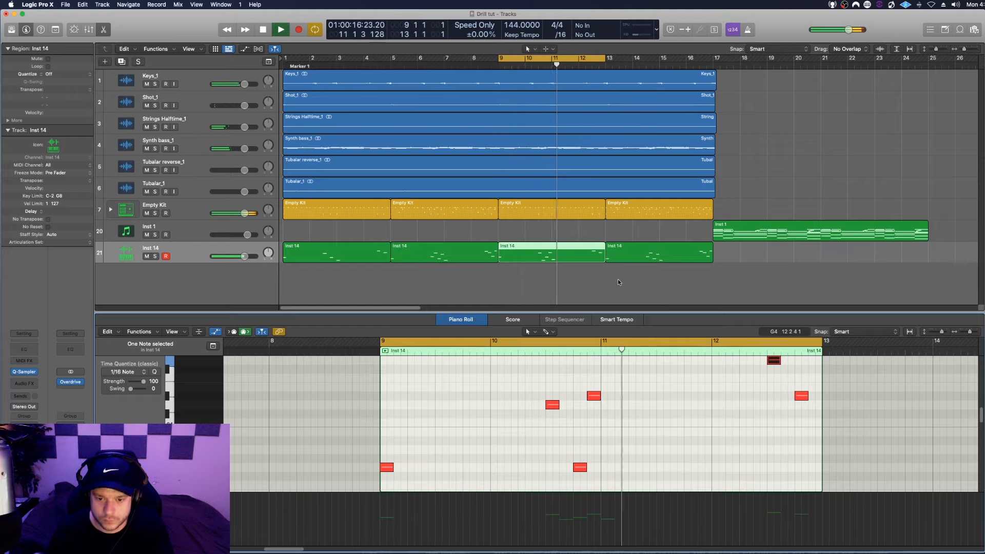
Set the cycle to bars 13–17 and open the Inst 14 region at bar 13 to review its notes during playback.
{"action": "left_click_drag", "start_coordinate": [580, 58], "coordinate": [691, 58]}
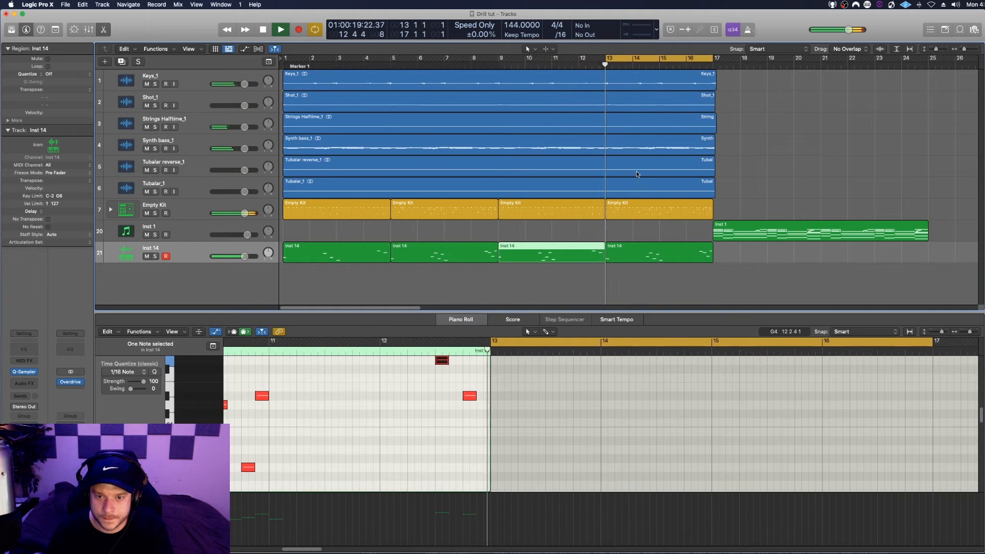
{"action": "left_click", "coordinate": [633, 252]}
{"action": "scroll", "coordinate": [651, 423], "scroll_direction": "up", "scroll_amount": 1}
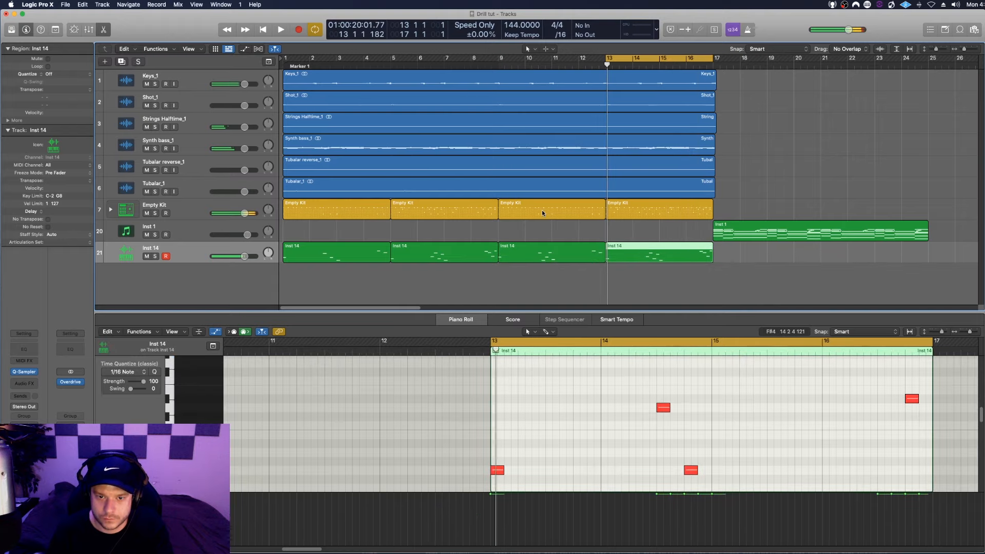
Move the Inst 1 region from bar 17 to bar 9, set the cycle to bars 9–17 and play it.
{"action": "left_click_drag", "start_coordinate": [606, 58], "coordinate": [280, 93]}
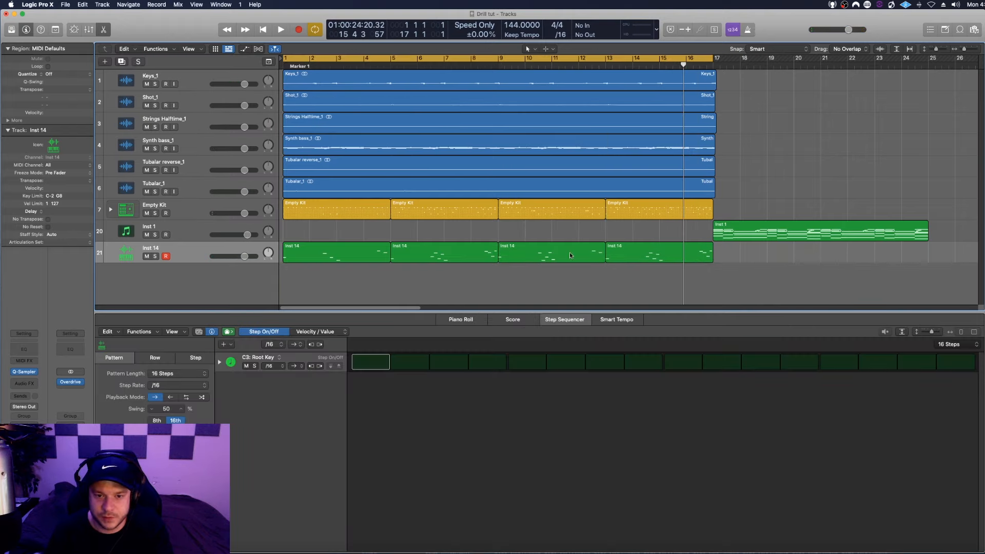
{"action": "left_click_drag", "start_coordinate": [768, 238], "coordinate": [552, 231]}
{"action": "left_click", "coordinate": [186, 227]}
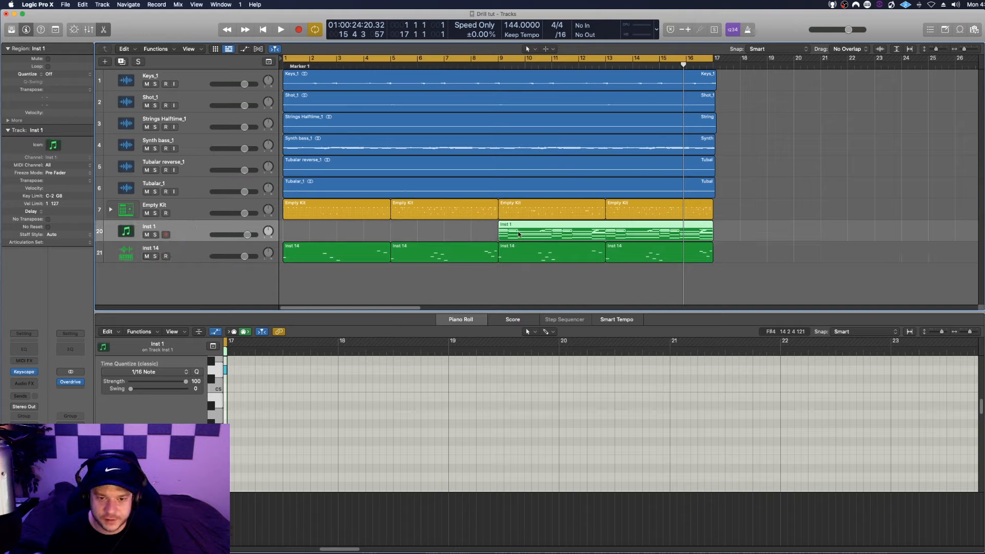
{"action": "left_click_drag", "start_coordinate": [504, 60], "coordinate": [715, 61]}
{"action": "key", "text": "space"}
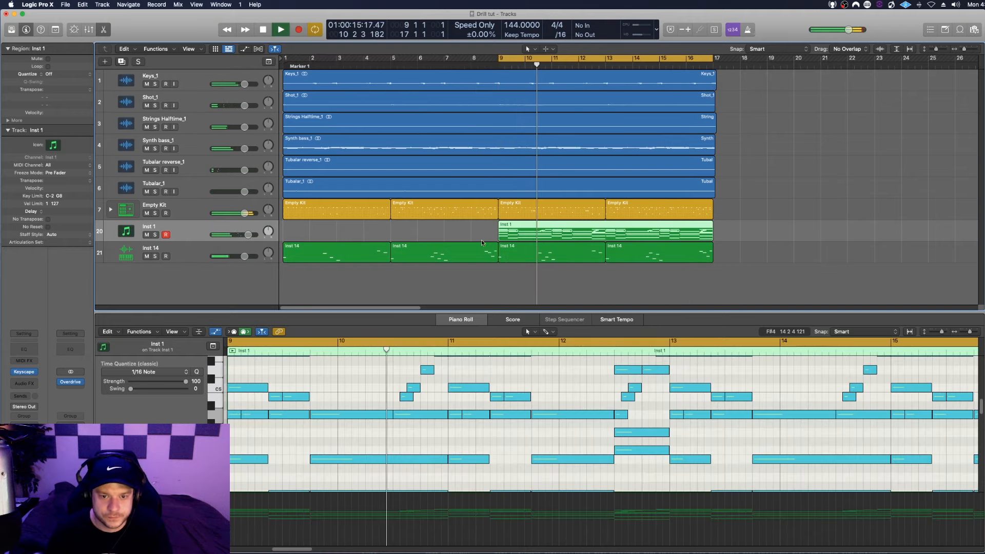
Enlarge the note editor and examine all the Inst 1 notes in bars 9–17 during playback.
{"action": "left_click_drag", "start_coordinate": [484, 312], "coordinate": [485, 271]}
{"action": "left_click_drag", "start_coordinate": [969, 292], "coordinate": [964, 294]}
{"action": "left_click_drag", "start_coordinate": [524, 270], "coordinate": [525, 226]}
{"action": "scroll", "coordinate": [542, 338], "scroll_direction": "up", "scroll_amount": 3}
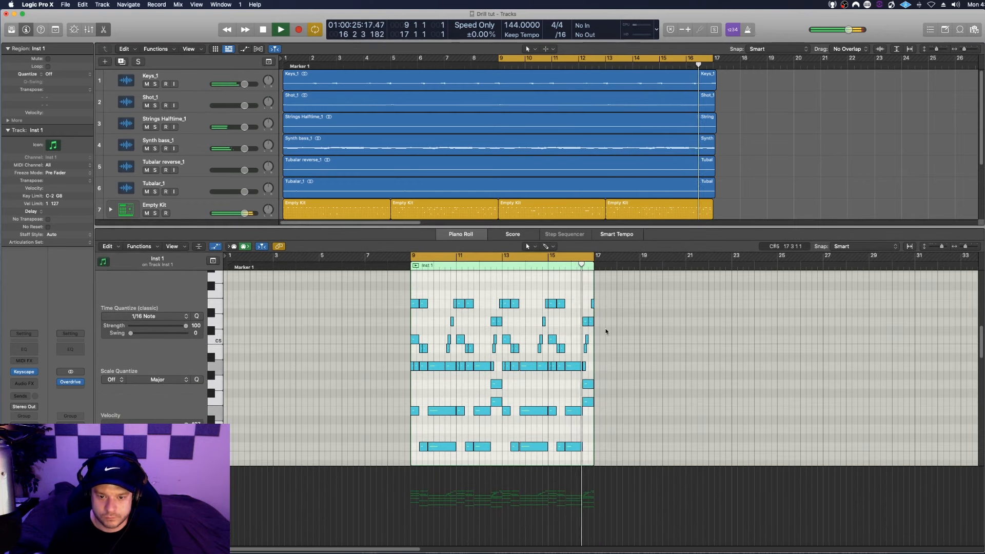
{"action": "key", "text": "space"}
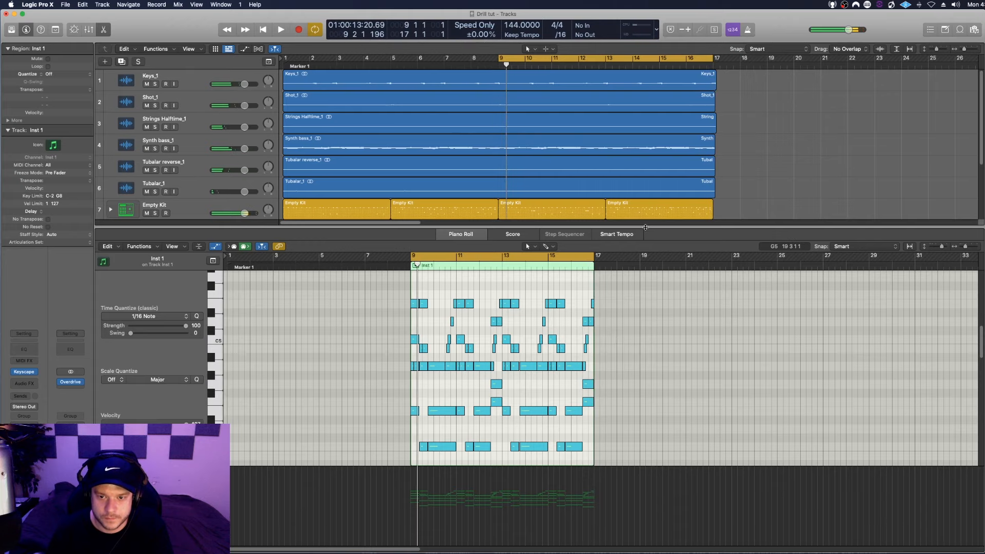
Duplicate all regions across bars 17–33 and shift the whole arrangement to start at bar 9.
{"action": "left_click_drag", "start_coordinate": [646, 227], "coordinate": [646, 343]}
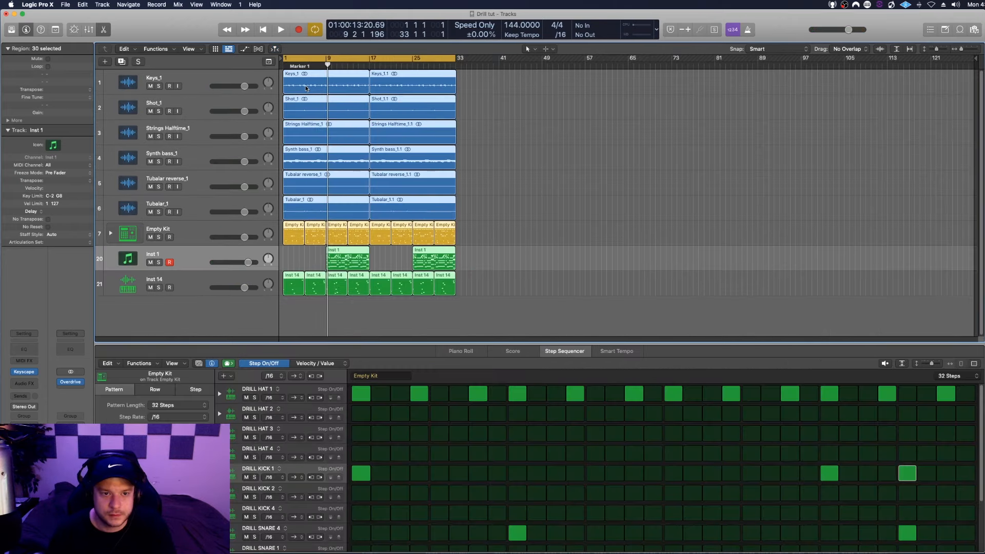
{"action": "left_click_drag", "start_coordinate": [308, 89], "coordinate": [350, 92]}
{"action": "left_click", "coordinate": [414, 327]}
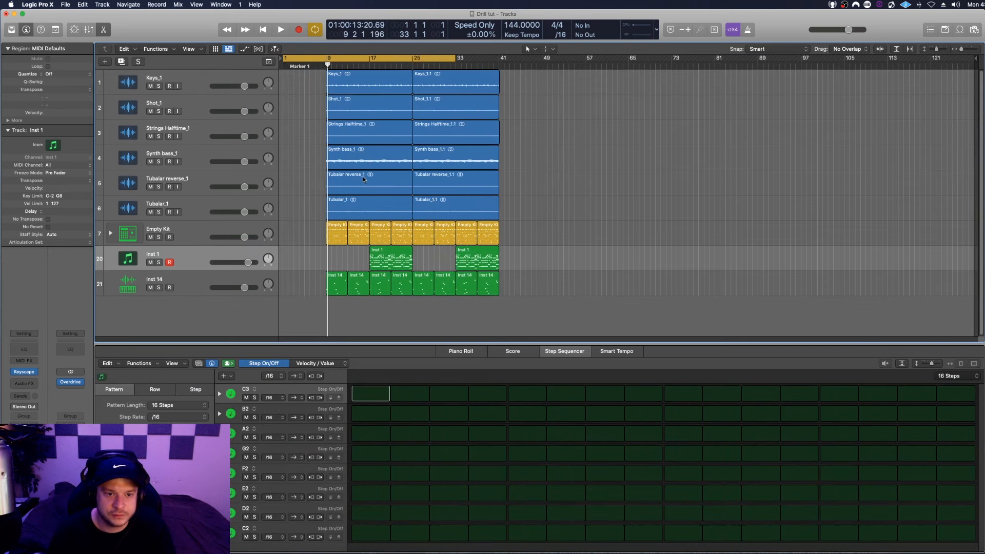
Copy the Inst 1 region from bar 17 to bar 1 for the intro.
{"action": "double_click", "coordinate": [395, 263]}
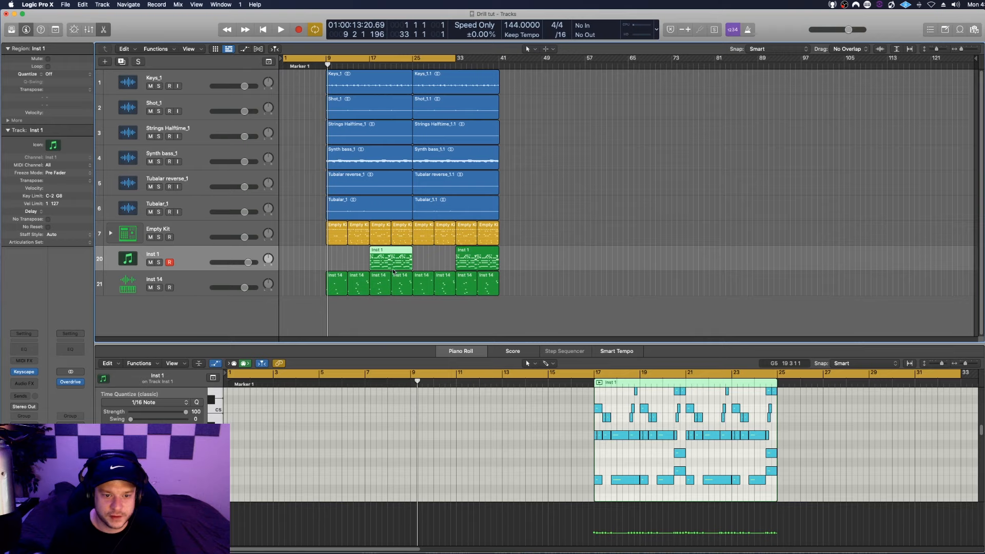
{"action": "left_click_drag", "start_coordinate": [374, 267], "coordinate": [287, 267]}
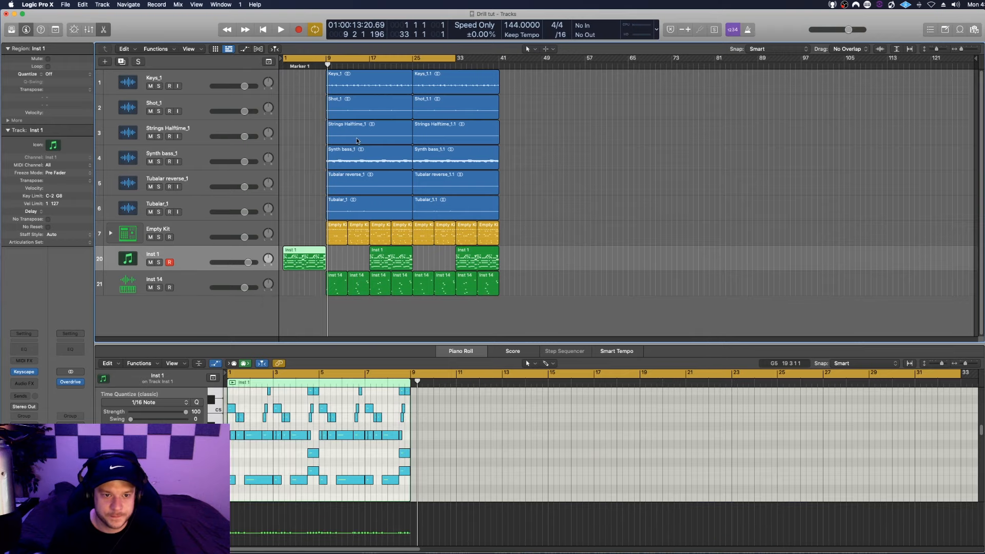
Split the first Synth bass_1 region at bar 17 with the Scissors Tool and move its first half to bar 1.
{"action": "left_click", "coordinate": [548, 49]}
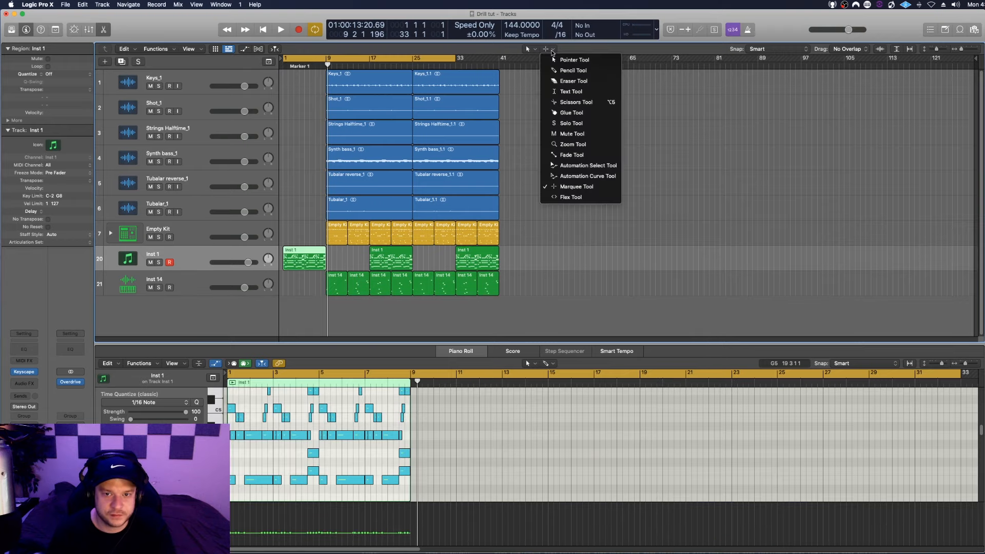
{"action": "left_click", "coordinate": [568, 103]}
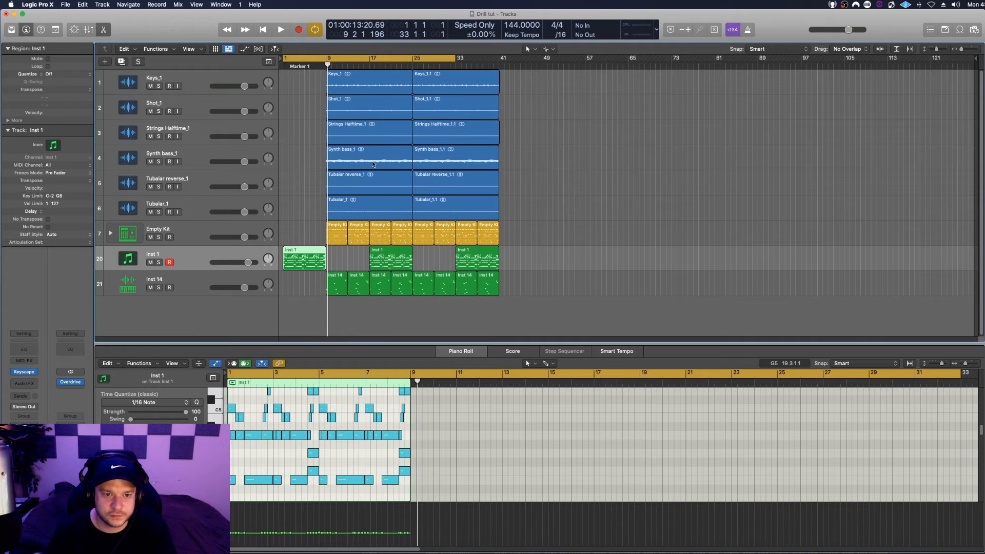
{"action": "left_click", "coordinate": [370, 65]}
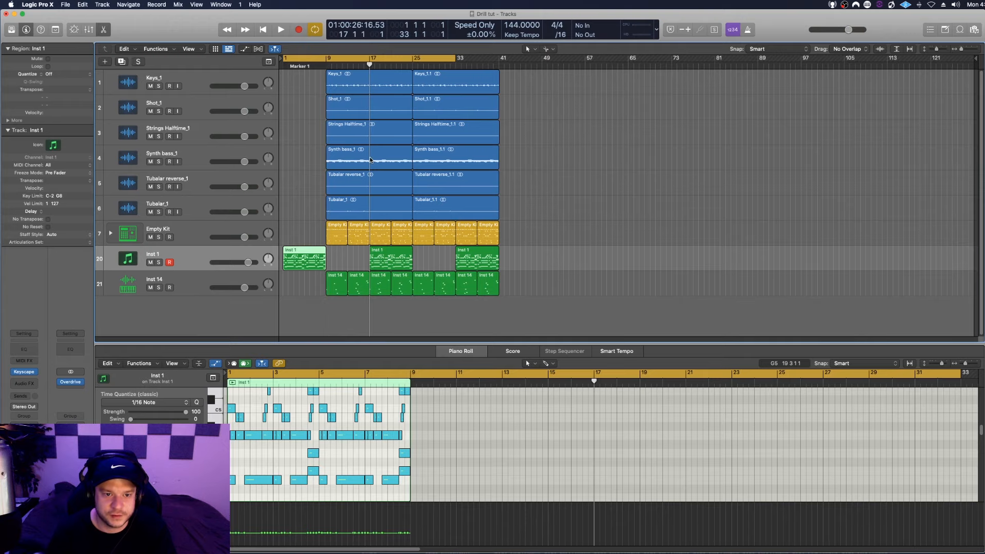
{"action": "left_click", "coordinate": [371, 159], "text": "super"}
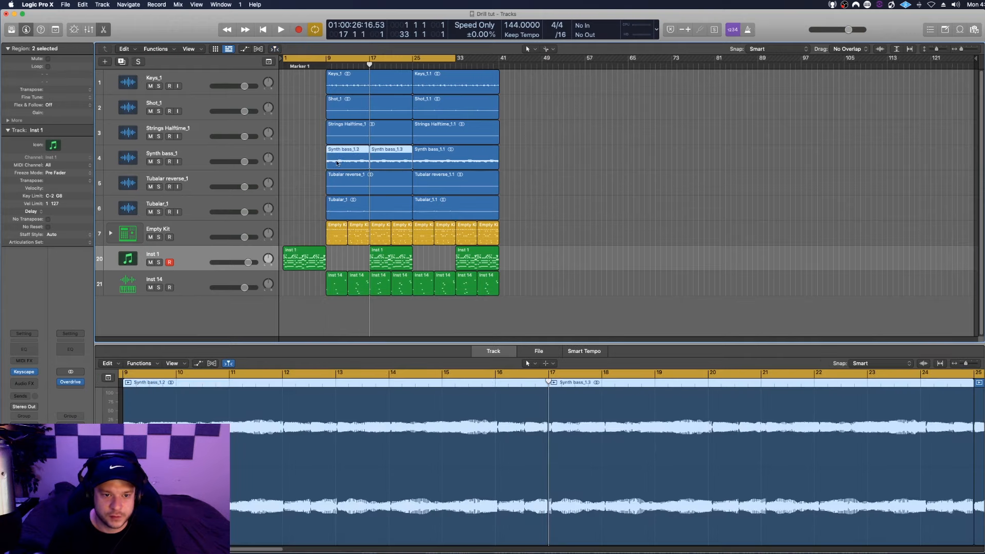
{"action": "left_click_drag", "start_coordinate": [345, 160], "coordinate": [302, 160]}
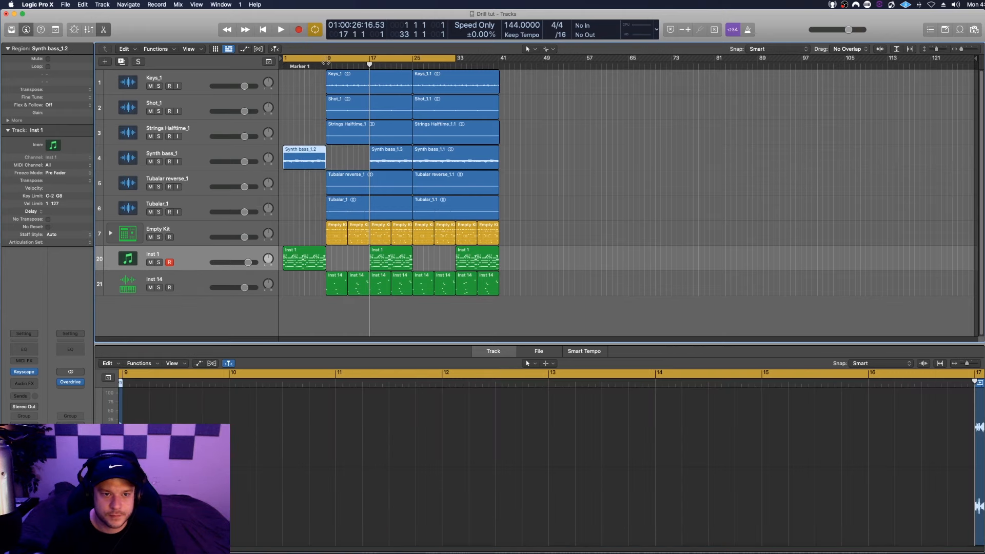
Play the intro from bar 1 and select the Synth bass_1 track.
{"action": "key", "text": "Return"}
{"action": "key", "text": "space"}
{"action": "left_click", "coordinate": [238, 159]}
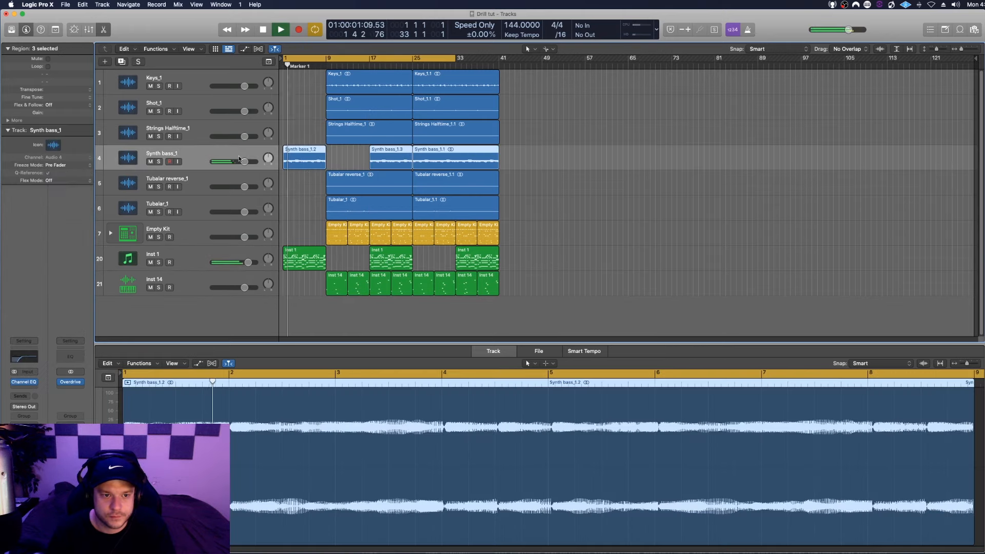
{"action": "key", "text": "space"}
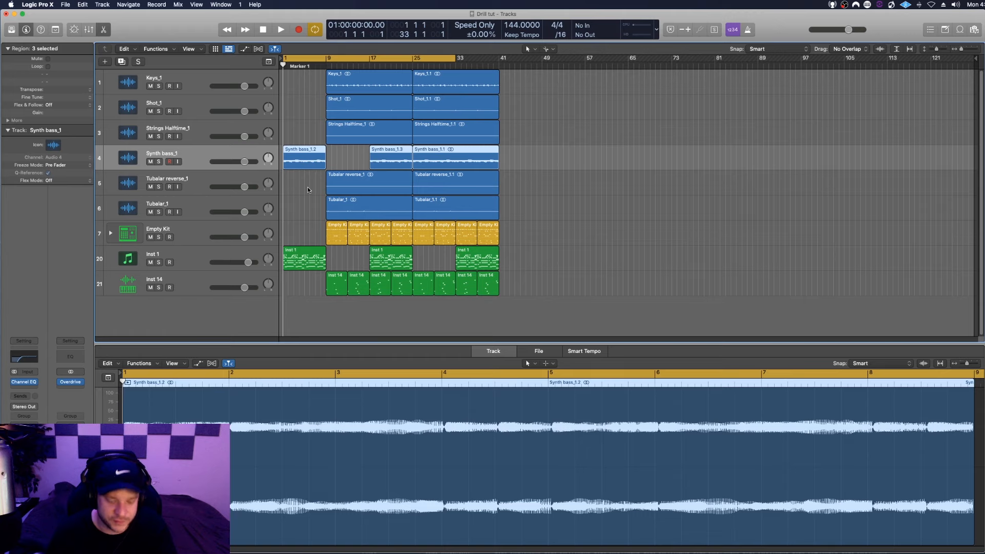
Show track automation and set the Synth bass_1 automation parameter to Channel EQ Low Cut Frequency.
{"action": "key", "text": "a"}
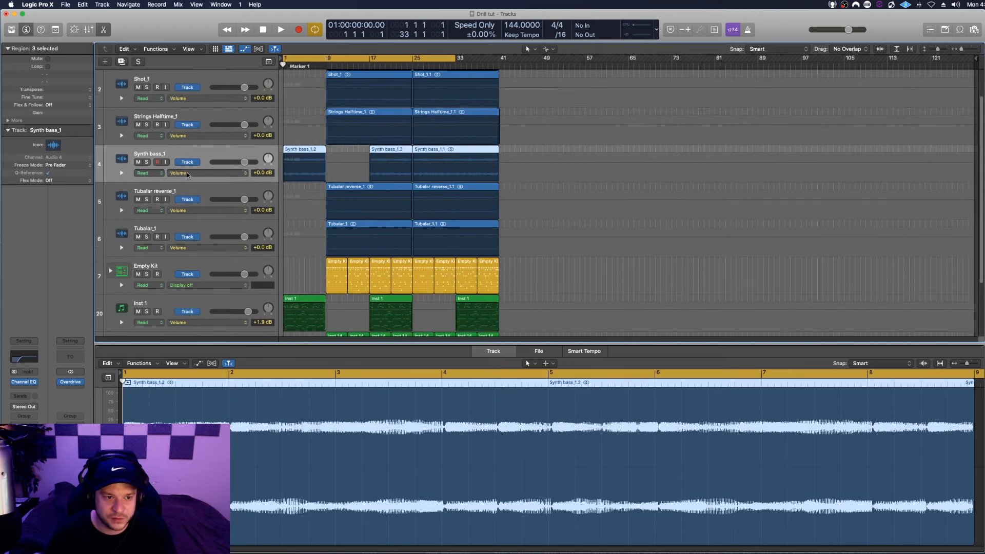
{"action": "left_click", "coordinate": [187, 174]}
{"action": "mouse_move", "coordinate": [205, 226]}
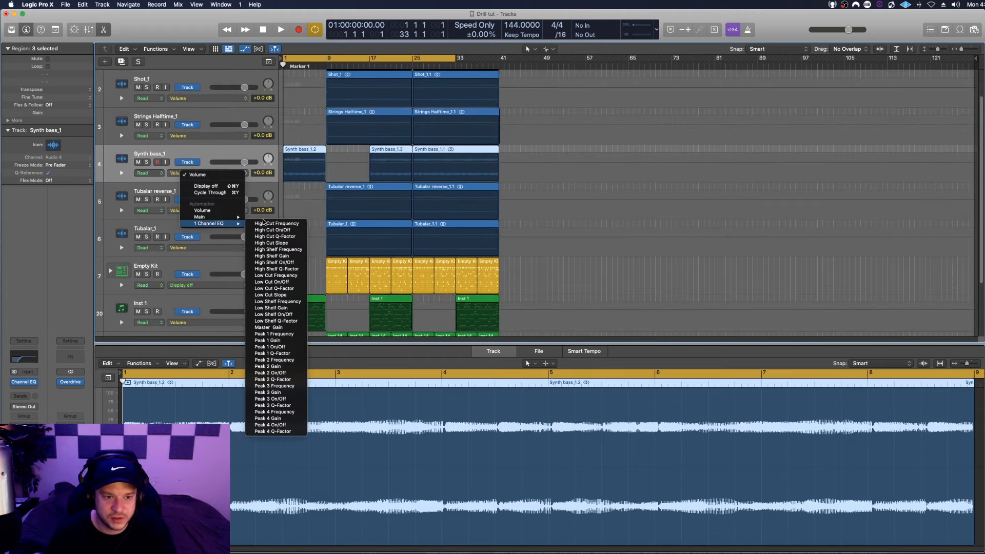
{"action": "left_click", "coordinate": [278, 302]}
{"action": "left_click", "coordinate": [193, 173]}
{"action": "key", "text": "space"}
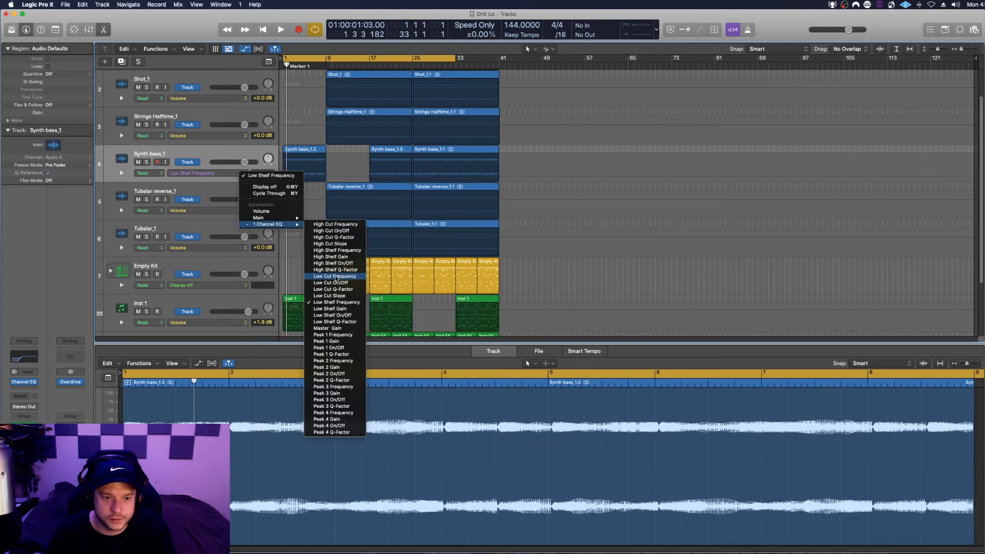
{"action": "left_click", "coordinate": [336, 276]}
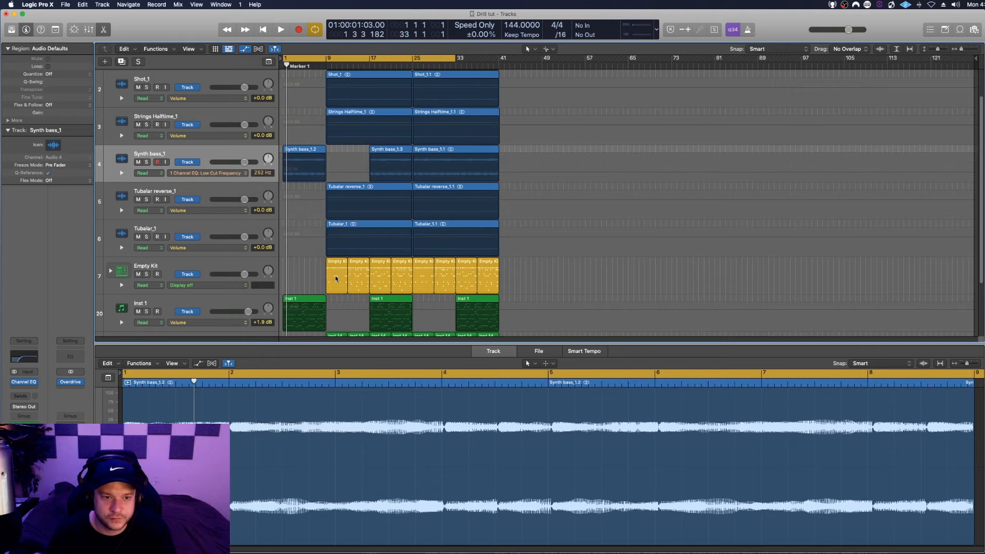
Automate the Synth bass_1 low cut at 20 Hz from bar 1, rising to 252 Hz at bar 9.
{"action": "left_click", "coordinate": [293, 173]}
{"action": "left_click", "coordinate": [325, 64]}
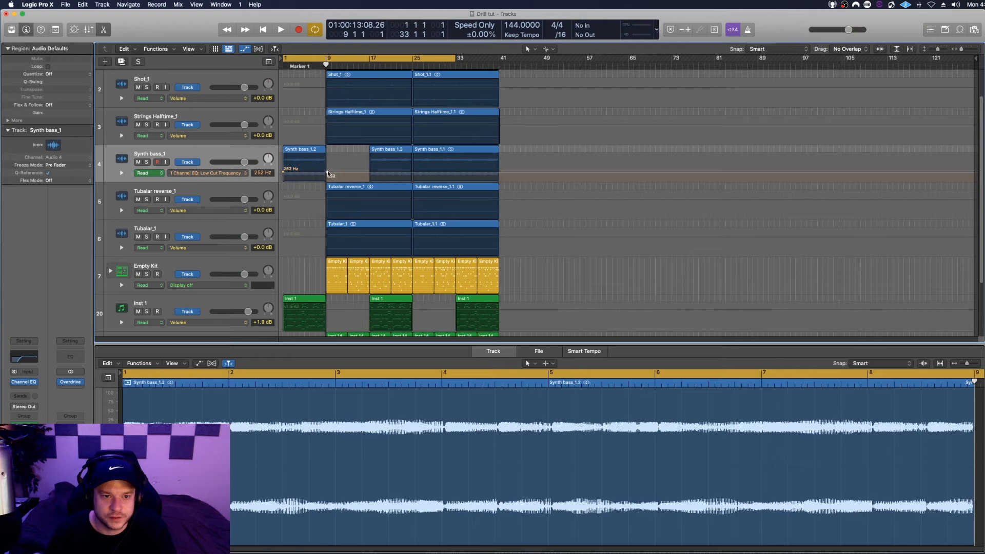
{"action": "left_click", "coordinate": [325, 173]}
{"action": "left_click_drag", "start_coordinate": [322, 173], "coordinate": [284, 183]}
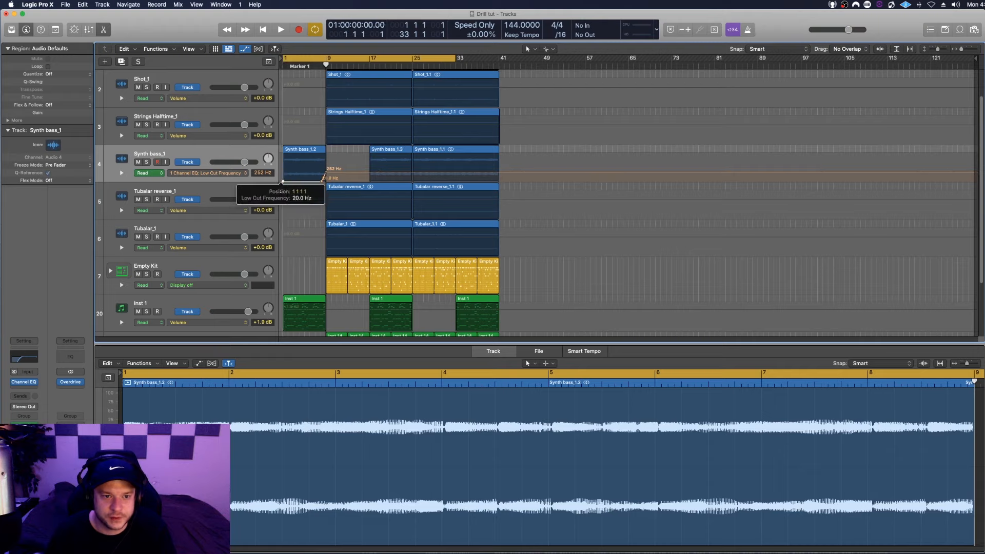
Play the arrangement from bar 1 to hear the intro bass and hide the track automation.
{"action": "key", "text": "Return"}
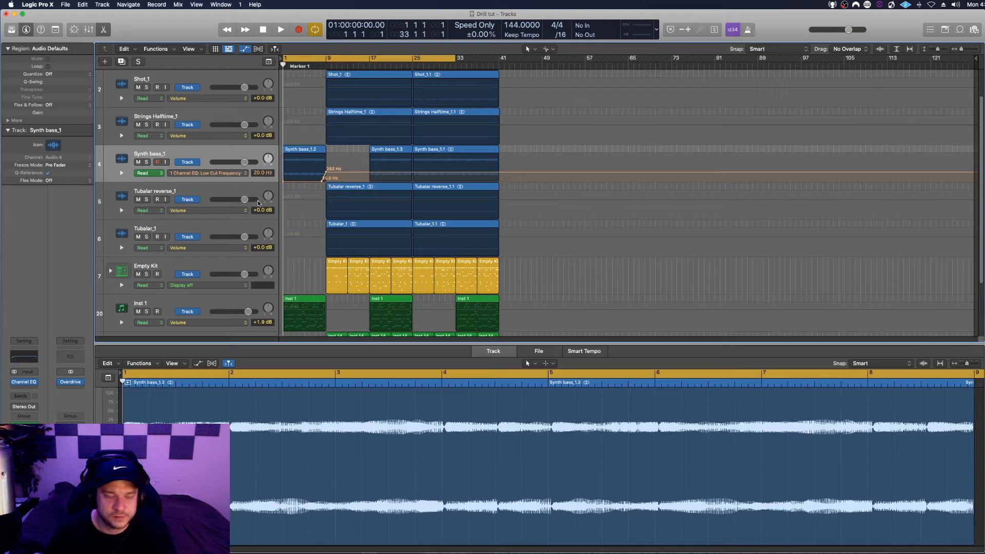
{"action": "key", "text": "space"}
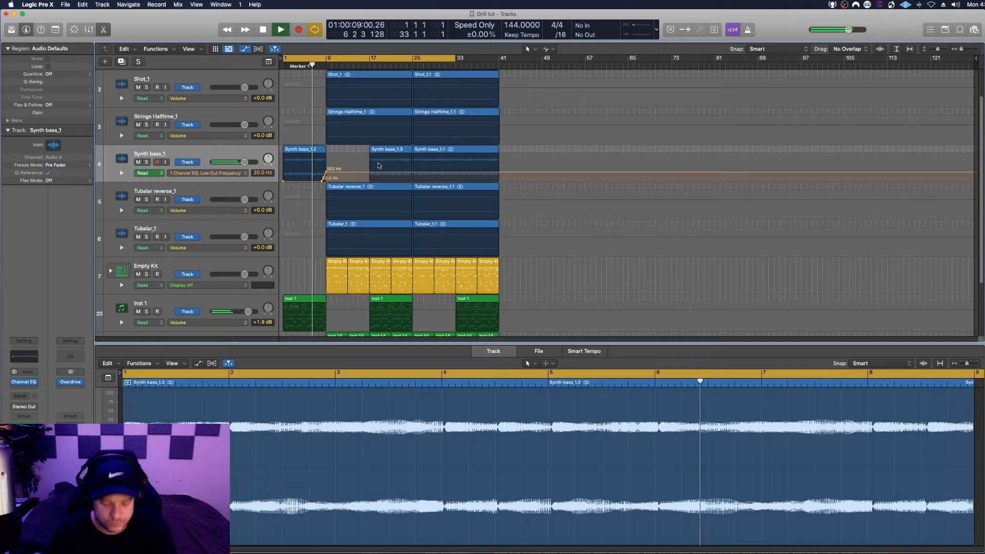
{"action": "key", "text": "a"}
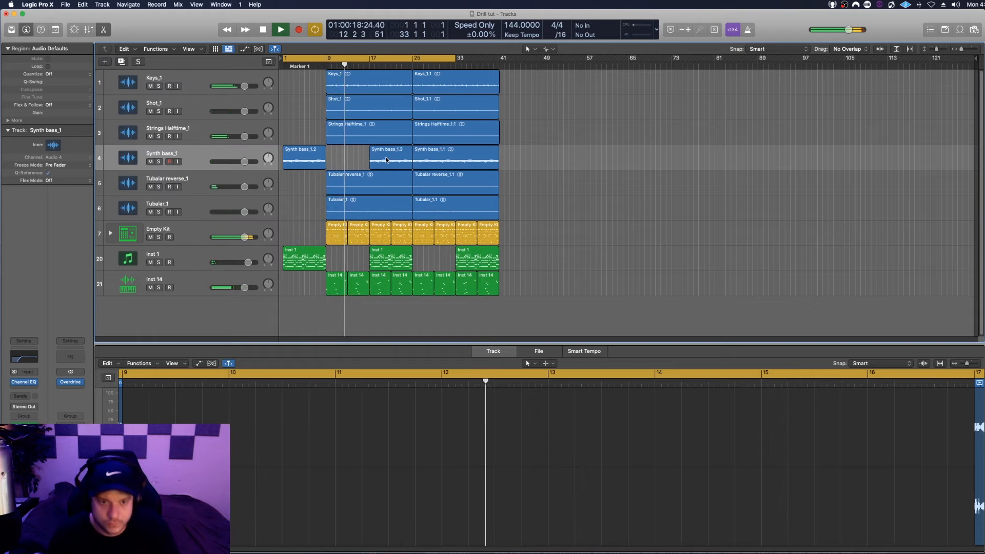
{"action": "key", "text": "space"}
Copy the Inst 1 region from bar 17 to bar 25, transpose all its notes down one octave and play bars 25–33.
{"action": "left_click", "coordinate": [395, 260]}
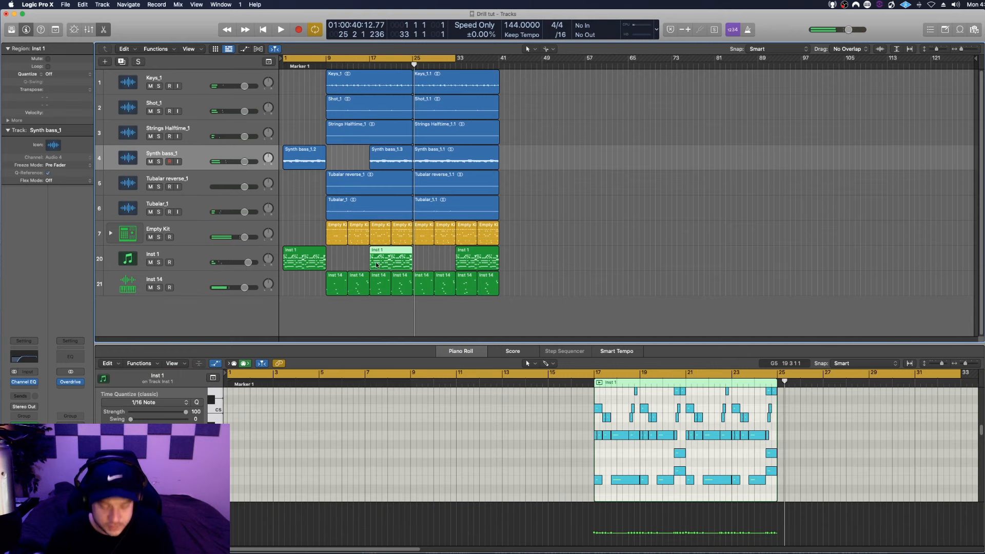
{"action": "left_click_drag", "start_coordinate": [380, 265], "coordinate": [435, 262]}
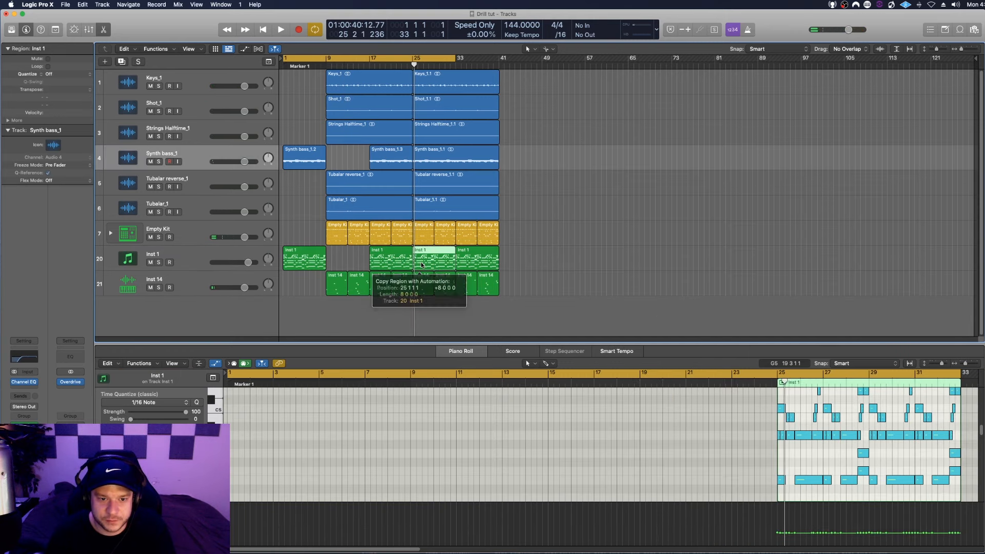
{"action": "key", "text": "super+a"}
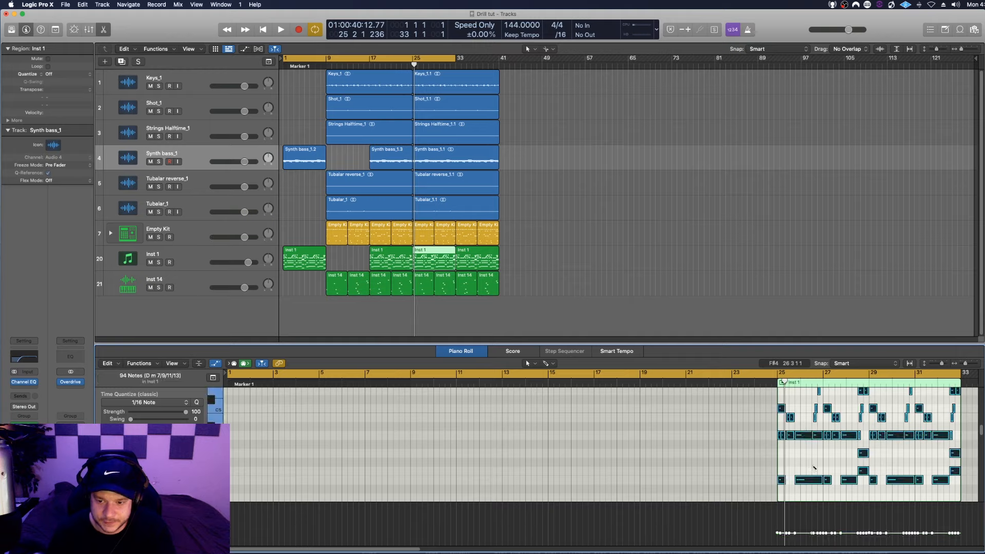
{"action": "key", "text": "alt+shift+Down"}
{"action": "key", "text": "space"}
{"action": "key", "text": "space"}
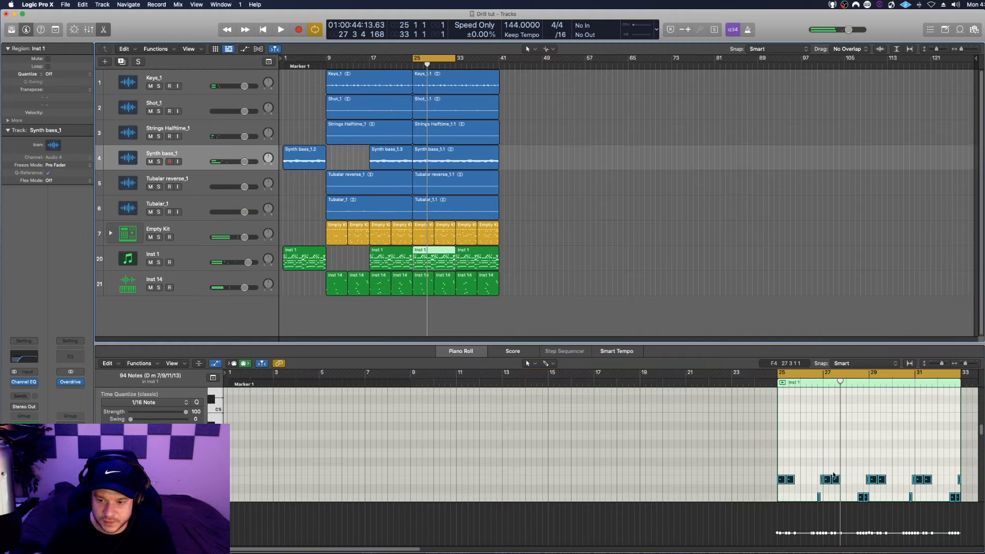
{"action": "scroll", "coordinate": [803, 508], "scroll_direction": "down", "scroll_amount": 3}
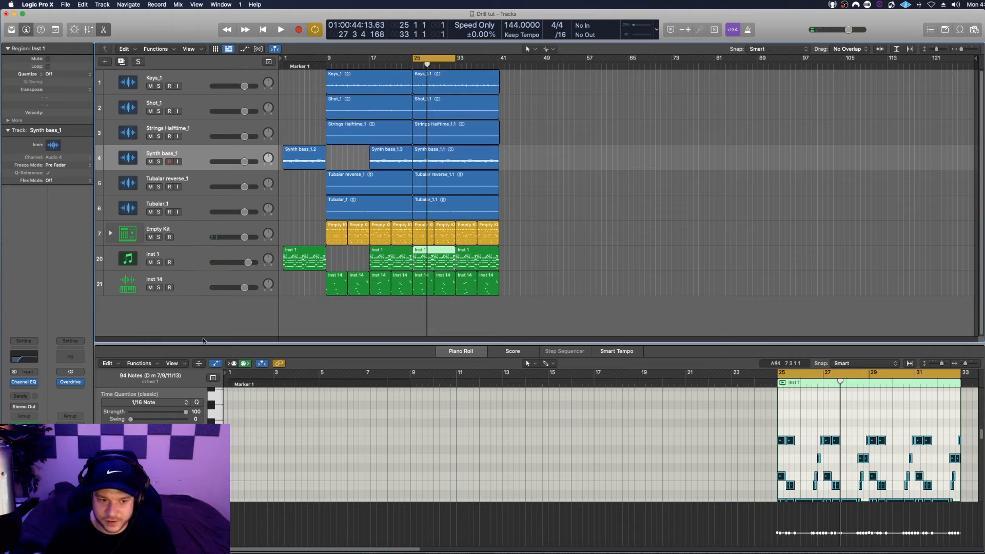
Humanize all notes of the Inst 1 region at bar 25, with position randomized by 13 and velocity and length by 10.
{"action": "left_click", "coordinate": [144, 364]}
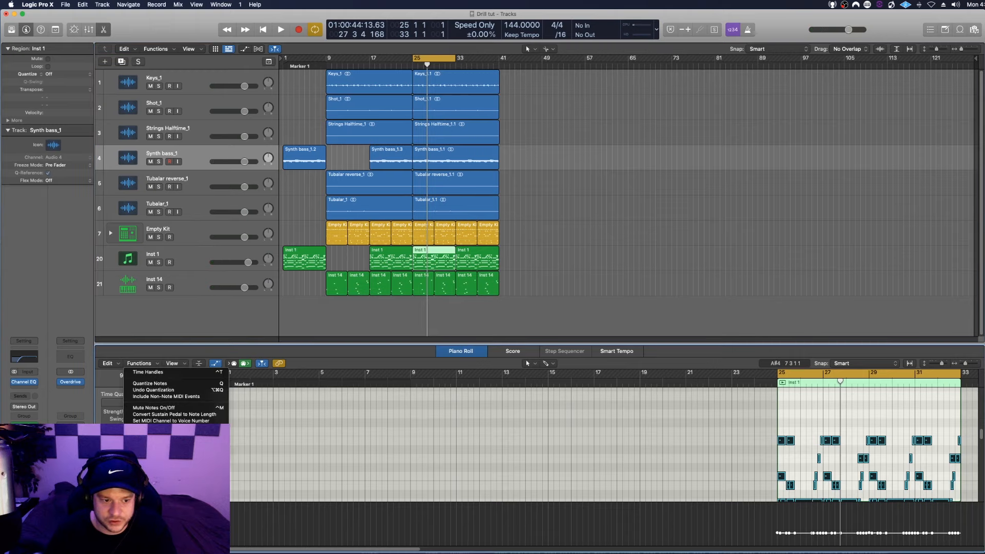
{"action": "mouse_move", "coordinate": [164, 457]}
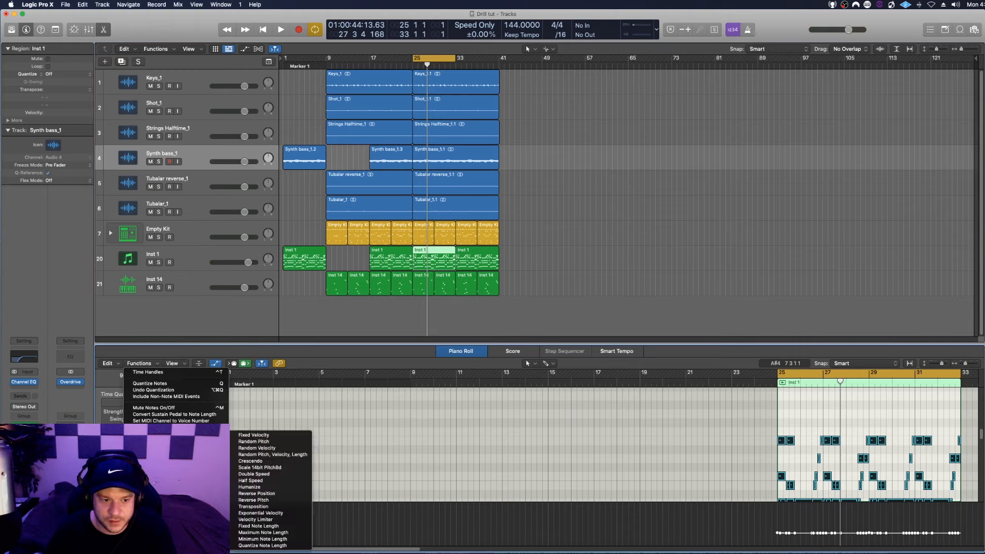
{"action": "left_click", "coordinate": [270, 487]}
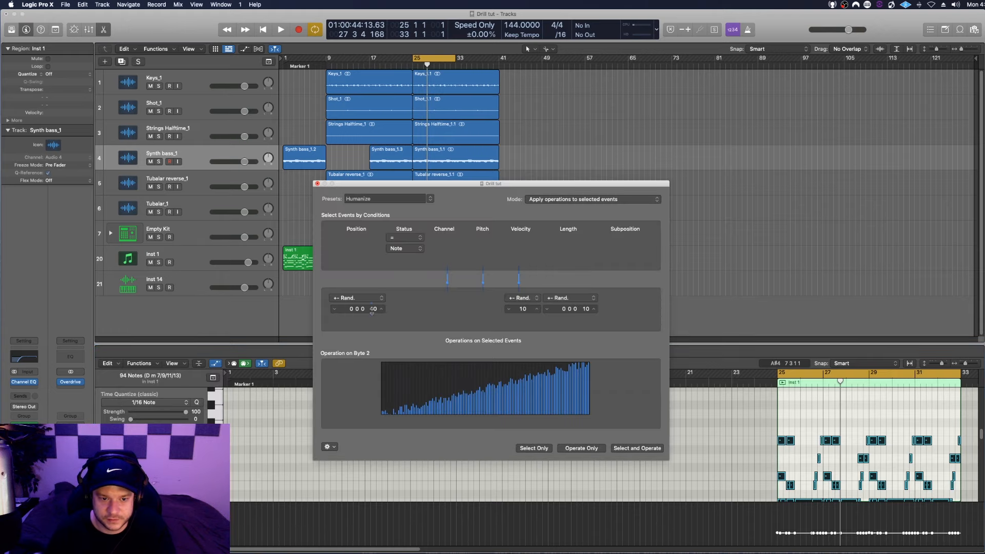
{"action": "left_click", "coordinate": [635, 449]}
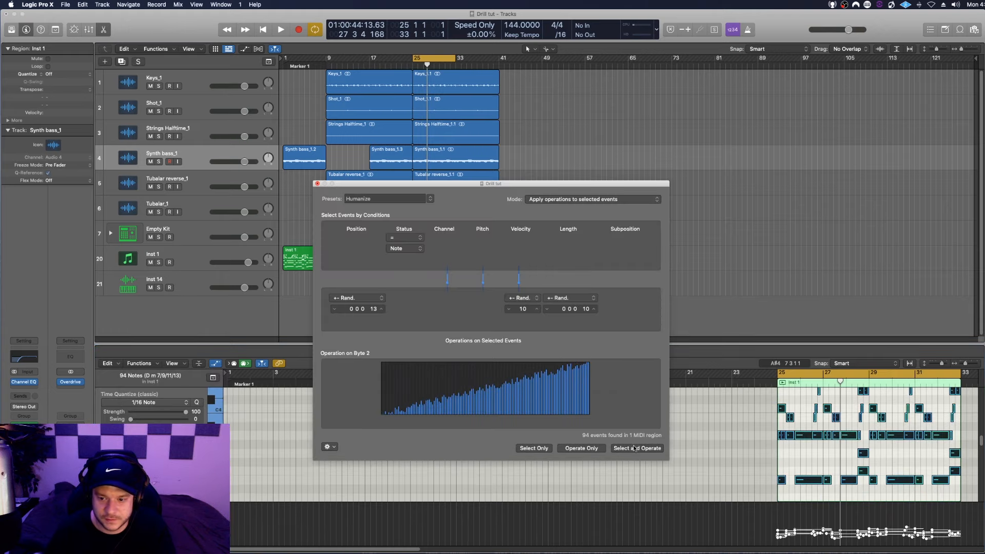
{"action": "left_click", "coordinate": [317, 184]}
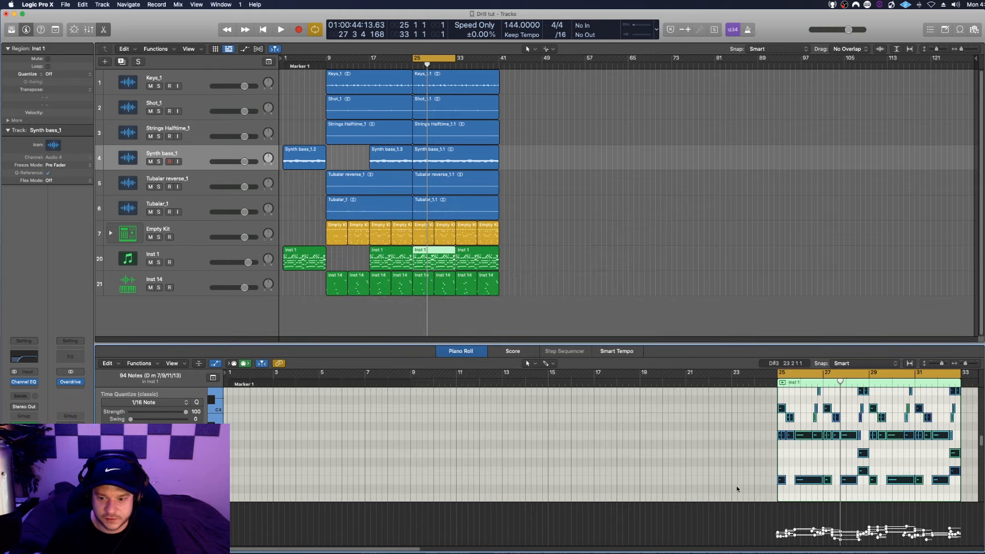
Raise the velocities of the Inst 1 notes at bar 25 slightly and play the section.
{"action": "left_click_drag", "start_coordinate": [833, 530], "coordinate": [833, 520]}
{"action": "left_click", "coordinate": [796, 448]}
{"action": "key", "text": "space"}
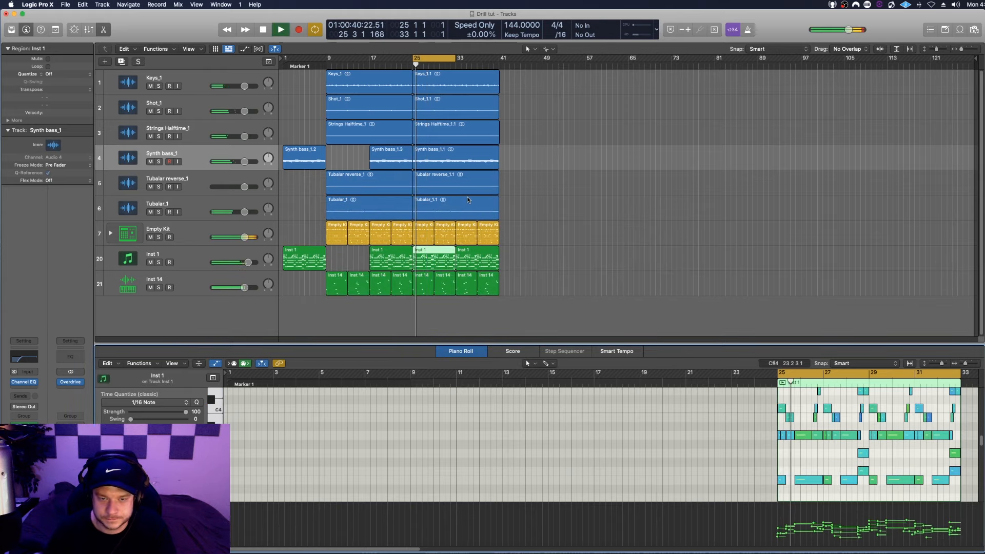
{"action": "key", "text": "space"}
Add a Channel EQ to the Inst 1 track with a 260 Hz low cut and a high-shelf boost at 4320 Hz, and audition it.
{"action": "left_click", "coordinate": [187, 256]}
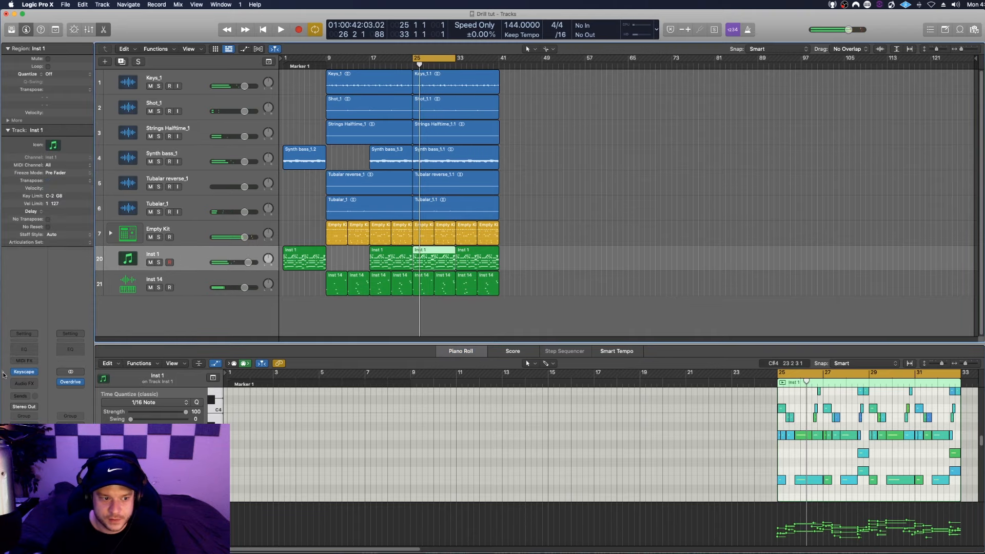
{"action": "left_click", "coordinate": [15, 351]}
{"action": "left_click", "coordinate": [354, 155]}
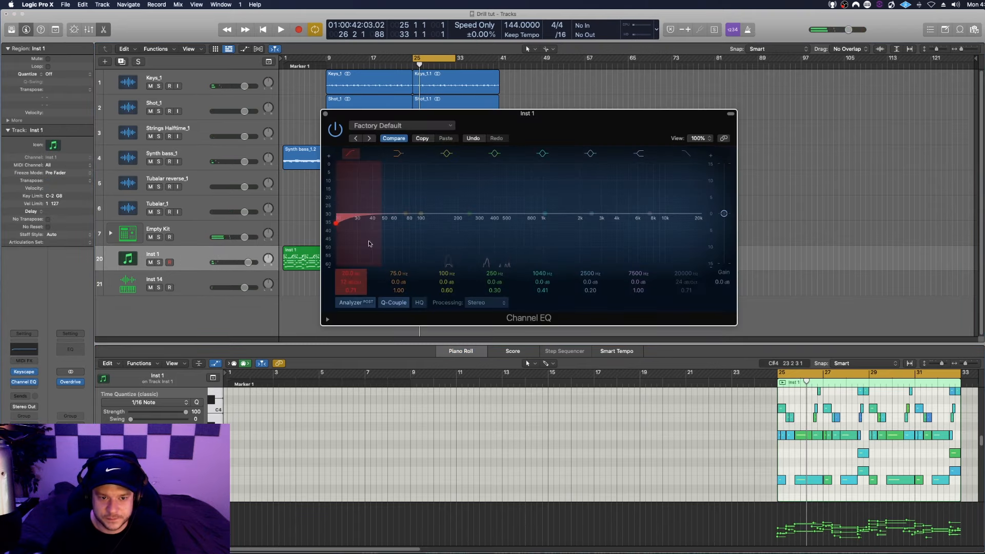
{"action": "left_click_drag", "start_coordinate": [359, 225], "coordinate": [495, 240]}
{"action": "left_click_drag", "start_coordinate": [637, 213], "coordinate": [621, 204]}
{"action": "key", "text": "space"}
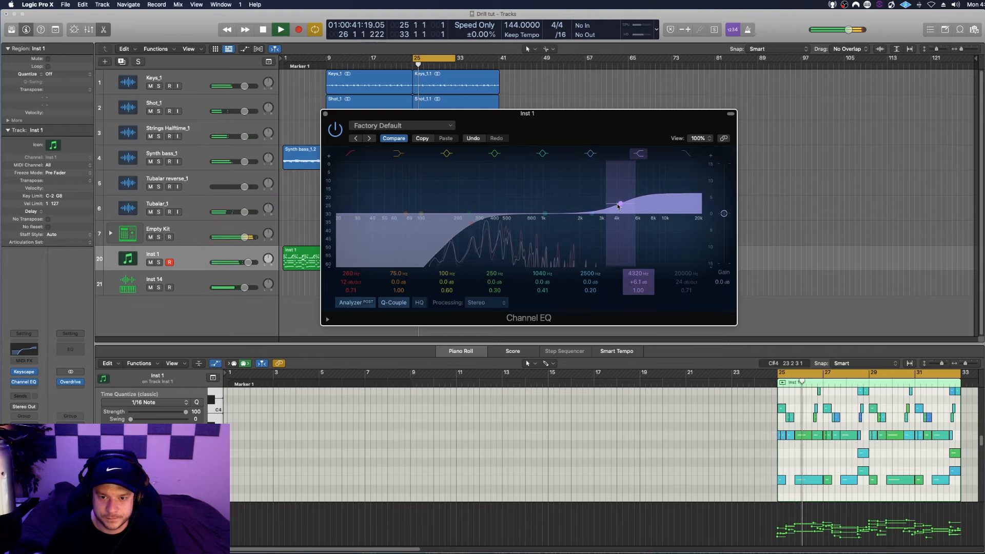
{"action": "left_click", "coordinate": [326, 114]}
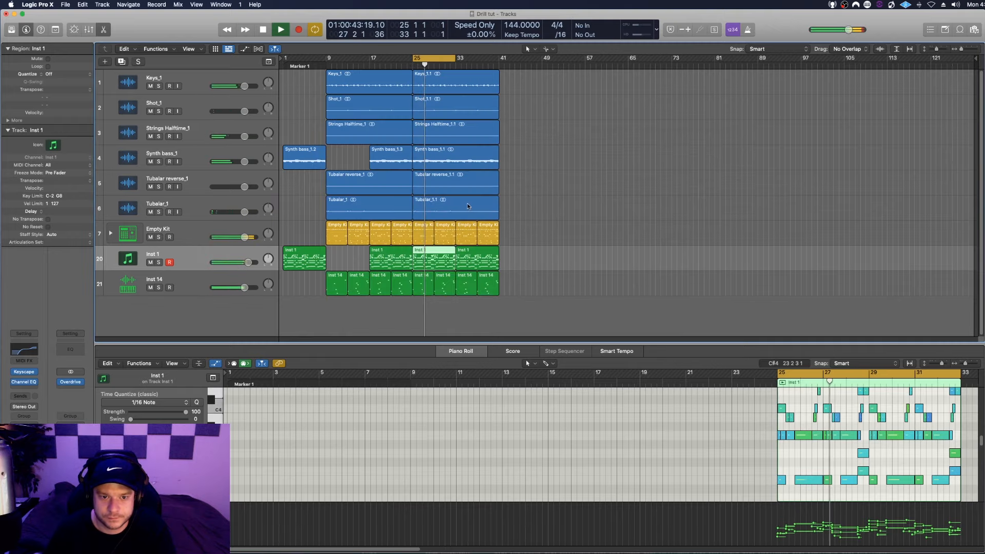
{"action": "key", "text": "space"}
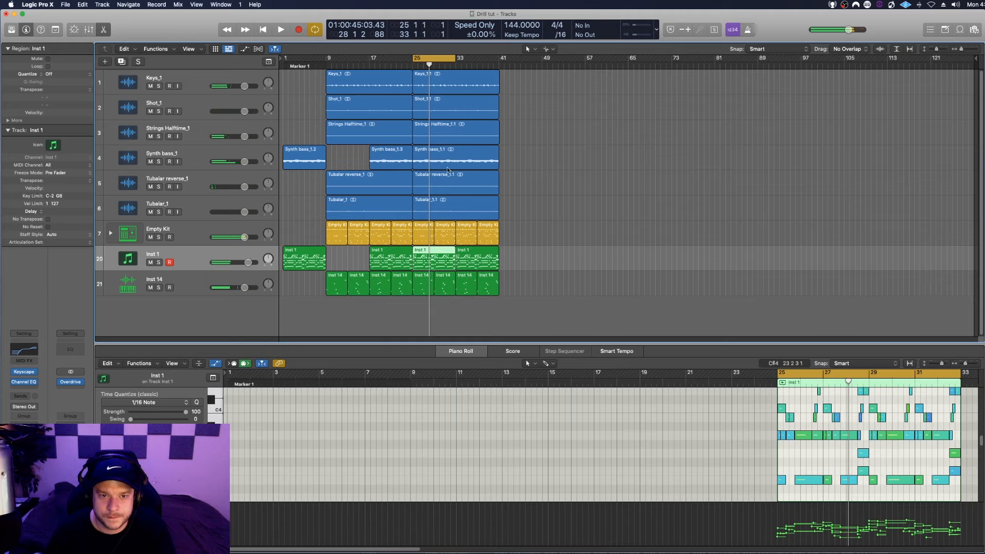
Trim the starts of the Keys_1.1 and Strings Halftime_1.1 regions from bar 25 to bar 33 while auditioning the section.
{"action": "left_click", "coordinate": [435, 88]}
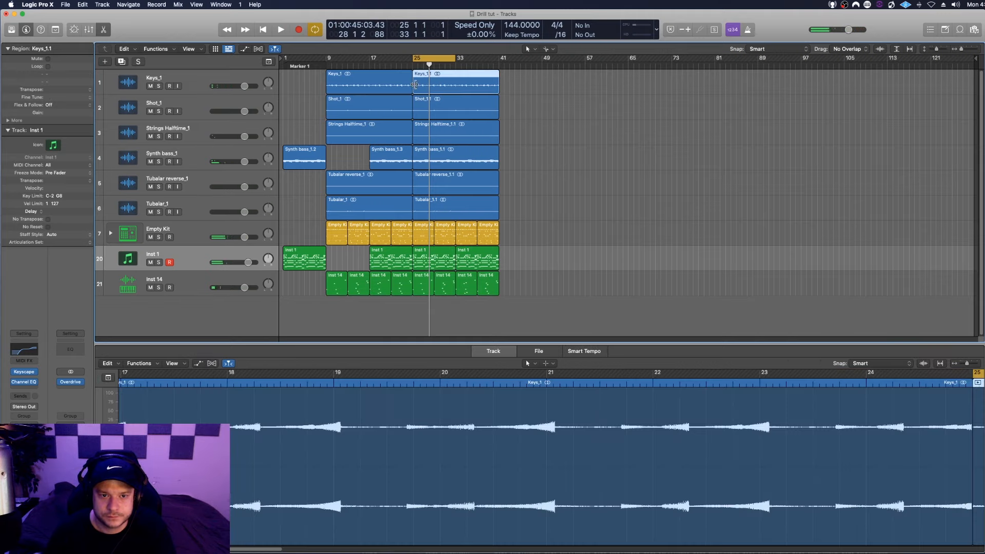
{"action": "left_click_drag", "start_coordinate": [417, 85], "coordinate": [457, 87]}
{"action": "key", "text": "space"}
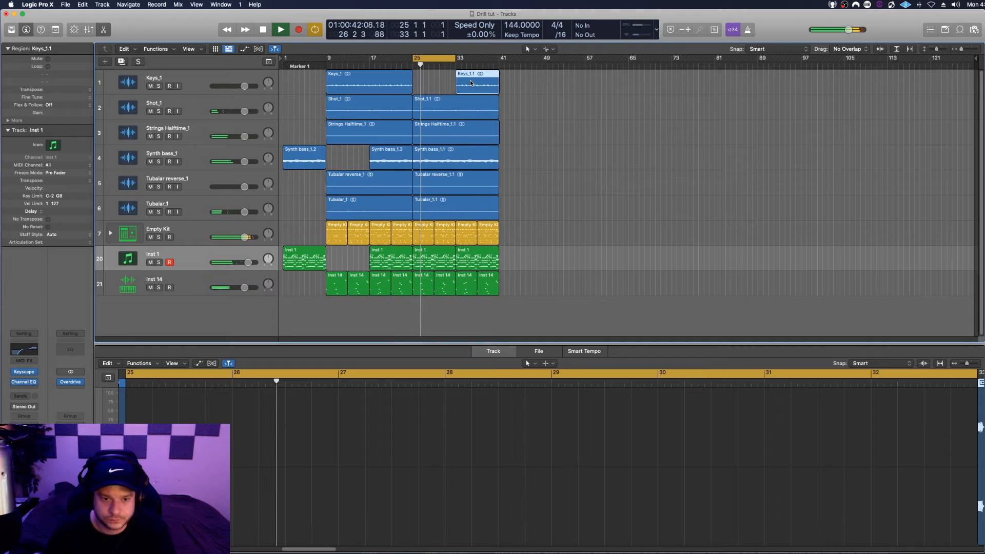
{"action": "left_click_drag", "start_coordinate": [455, 58], "coordinate": [499, 71]}
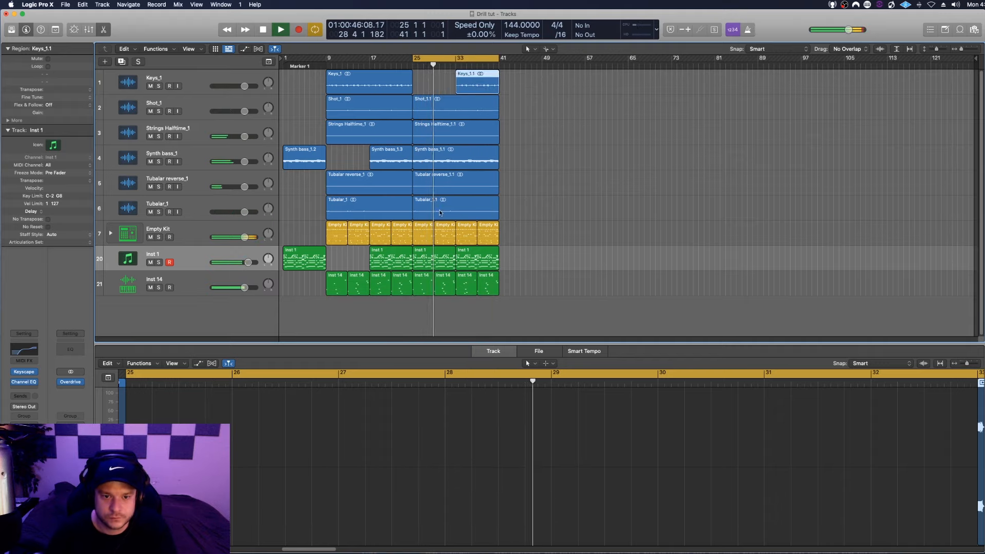
{"action": "left_click_drag", "start_coordinate": [415, 136], "coordinate": [459, 136]}
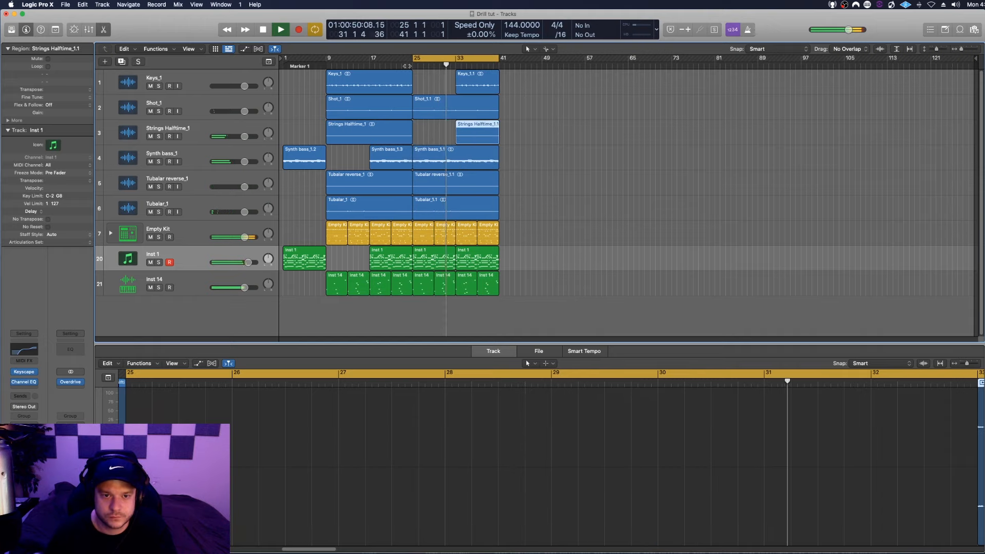
{"action": "left_click", "coordinate": [407, 67]}
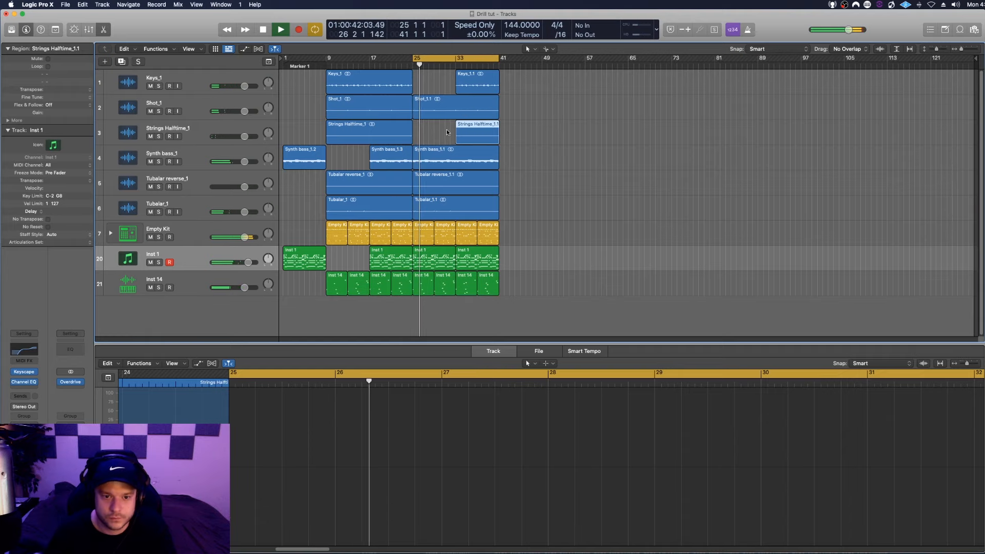
{"action": "key", "text": "space"}
Trim the starts of the Synth bass_1.1 and Tubalar_1.1 regions to bar 33, turn off the cycle and play the transition into bar 25.
{"action": "left_click_drag", "start_coordinate": [414, 163], "coordinate": [456, 163]}
{"action": "double_click", "coordinate": [413, 64]}
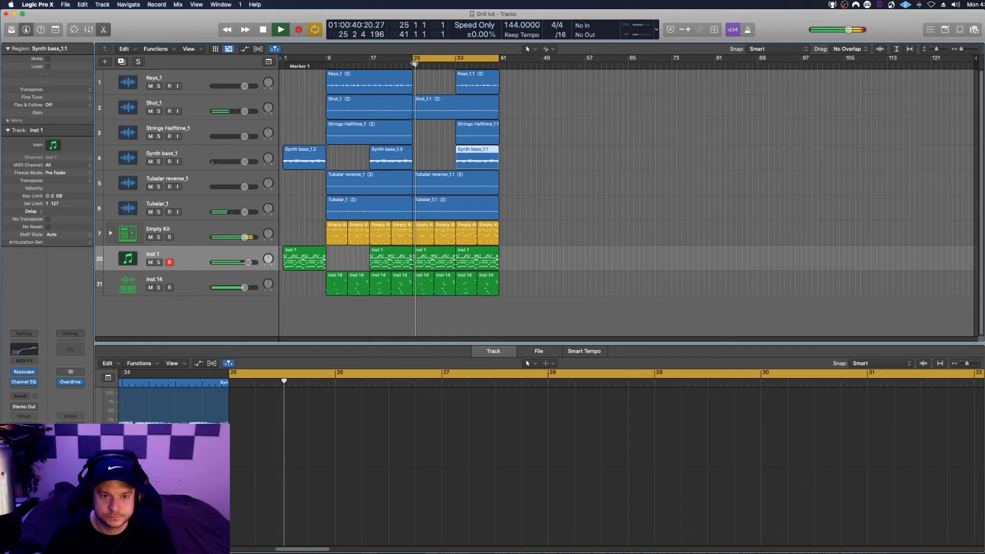
{"action": "left_click", "coordinate": [405, 64]}
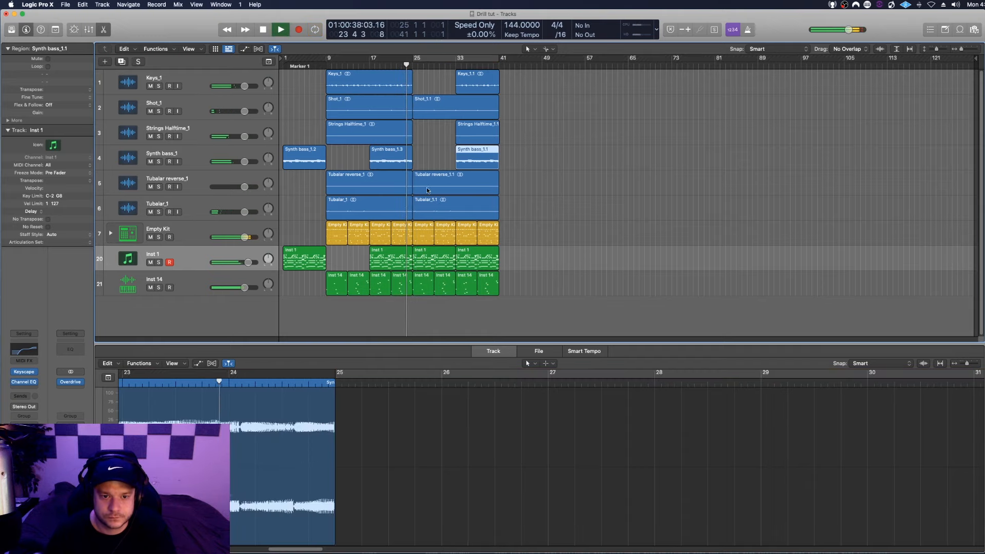
{"action": "left_click_drag", "start_coordinate": [413, 208], "coordinate": [460, 209]}
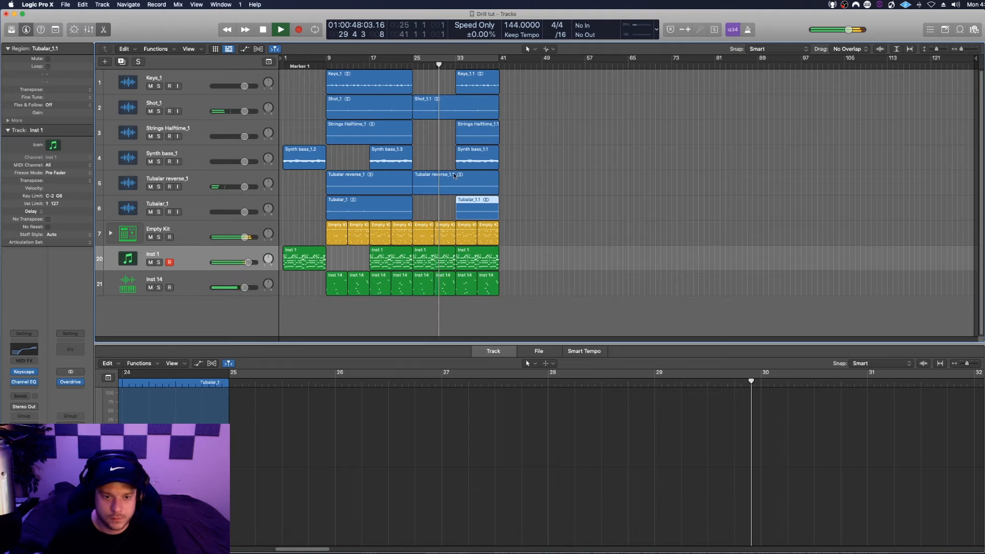
Replace the Inst 1 region at bar 33 with a copy of the Inst 1 region from bar 25.
{"action": "left_click", "coordinate": [492, 267]}
{"action": "key", "text": "BackSpace"}
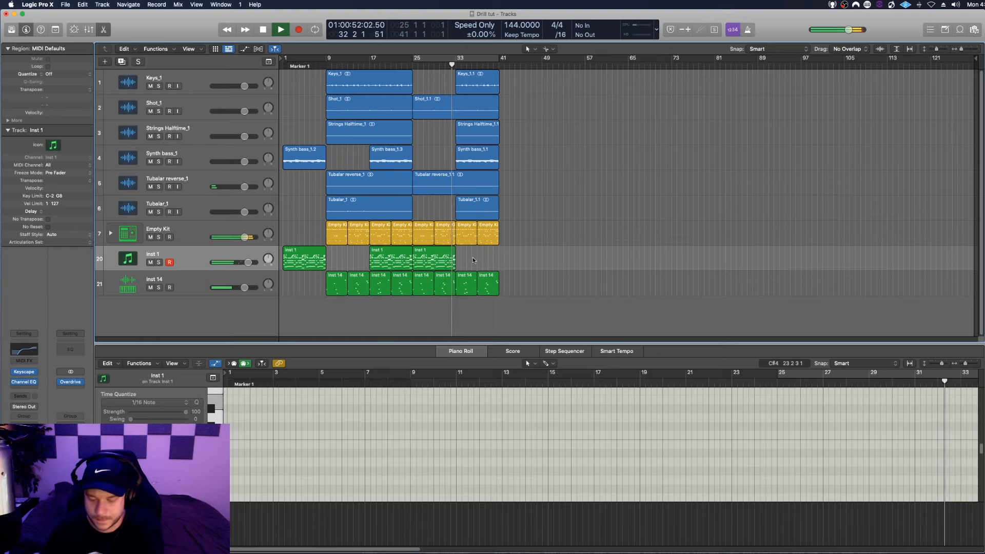
{"action": "key", "text": "space"}
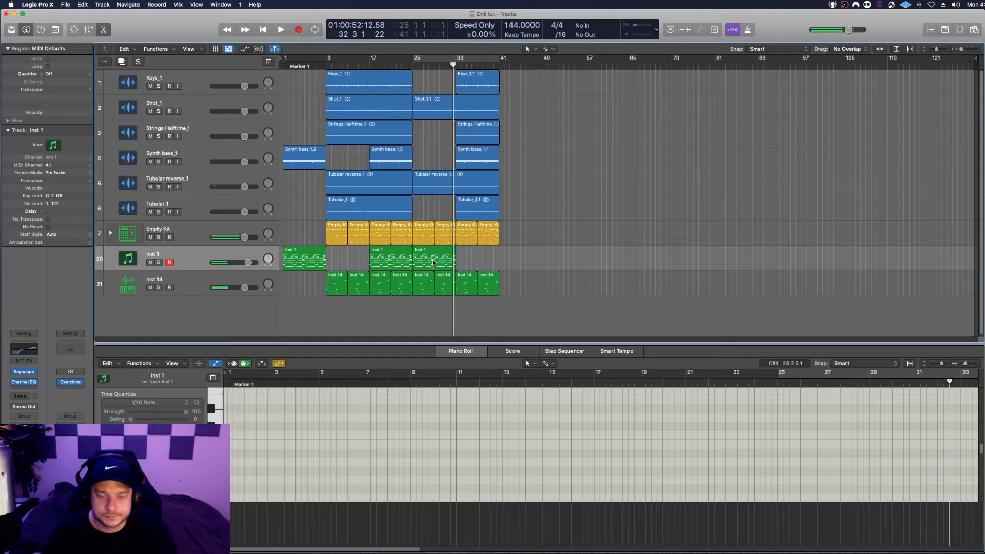
{"action": "left_click_drag", "start_coordinate": [428, 263], "coordinate": [472, 261]}
Transpose all notes of the Inst 1 region at bar 33 up one octave and play bars 33–41.
{"action": "left_click", "coordinate": [534, 410]}
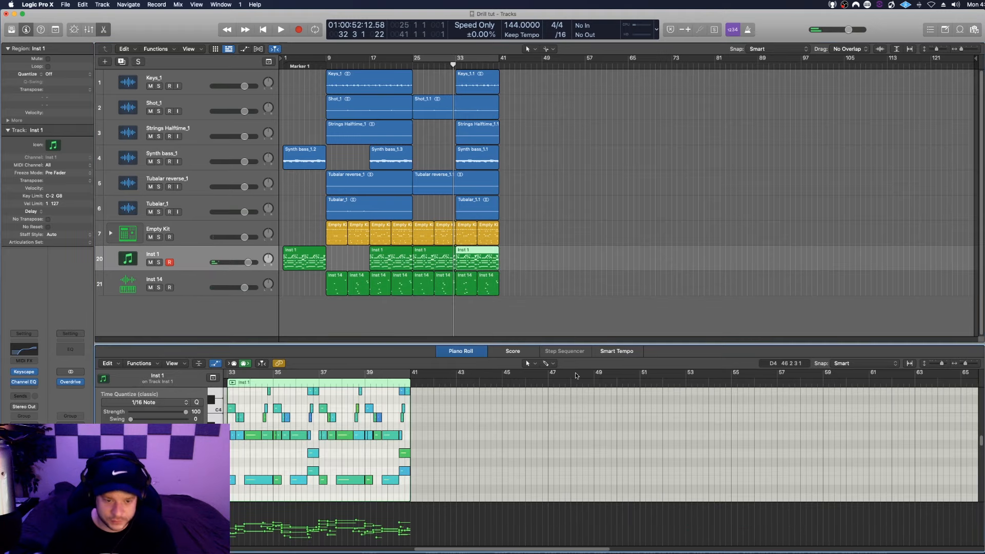
{"action": "key", "text": "super+a"}
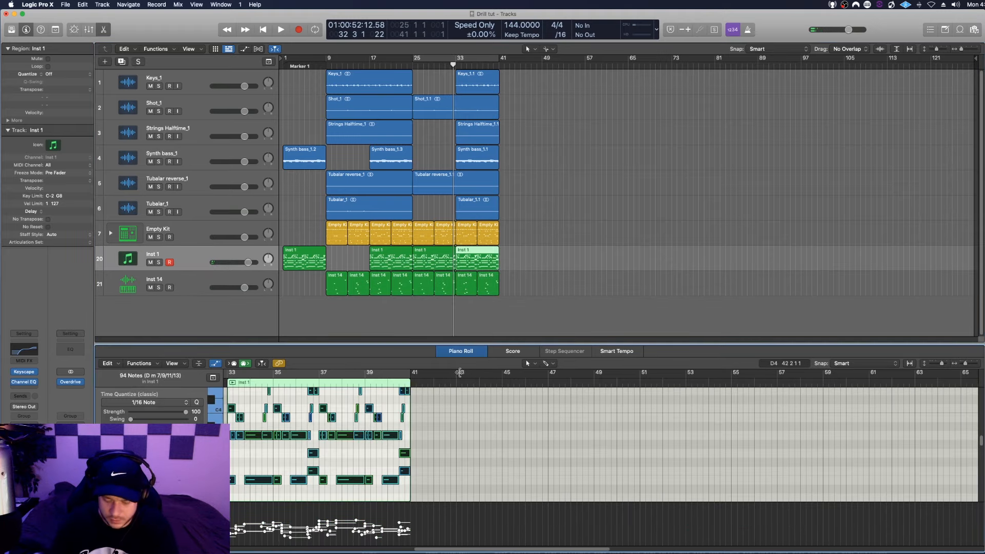
{"action": "key", "text": "Delete"}
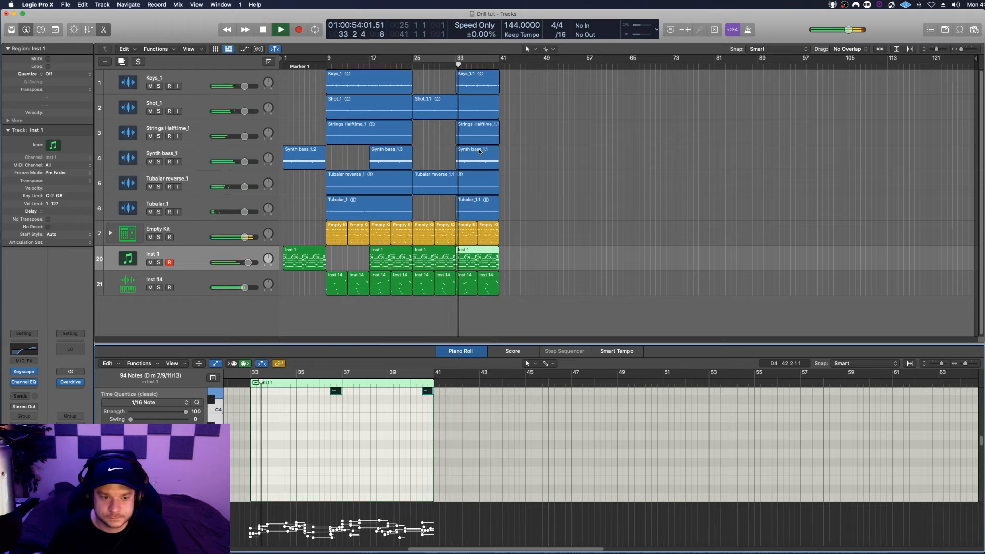
{"action": "left_click", "coordinate": [529, 307]}
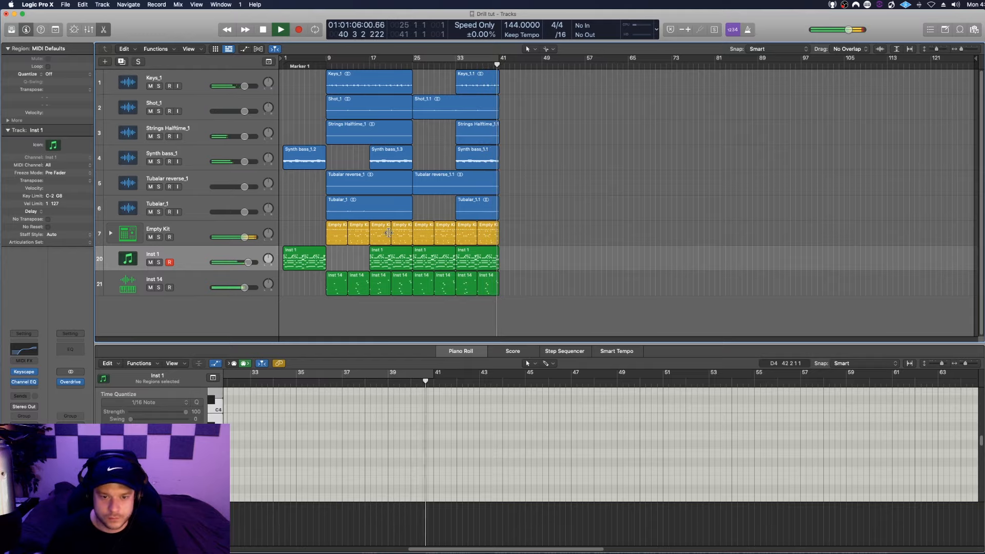
{"action": "key", "text": "space"}
Copy the intro regions of Synth bass_1 and Inst 1 from bar 1 to bars 41 and 49.
{"action": "left_click", "coordinate": [314, 264]}
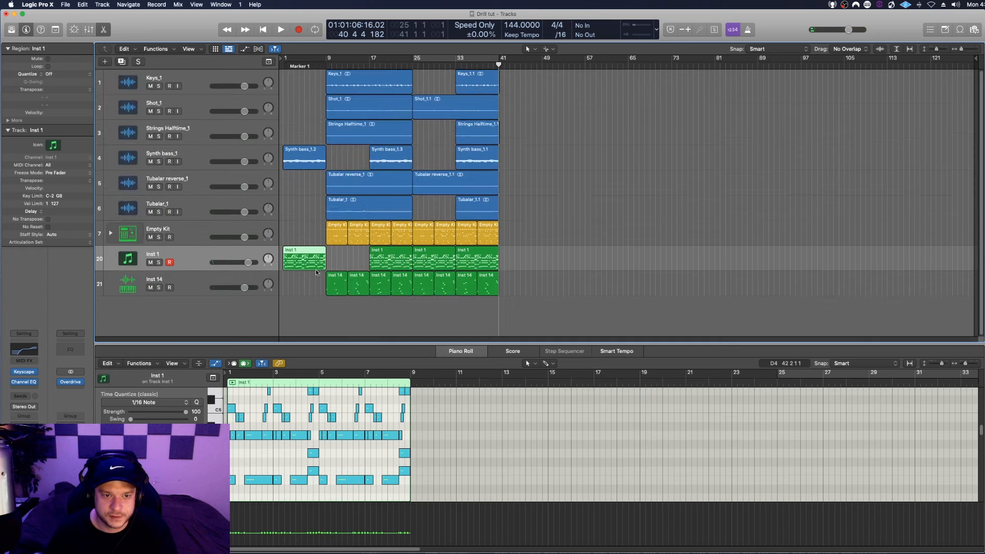
{"action": "left_click", "coordinate": [302, 165], "text": "shift"}
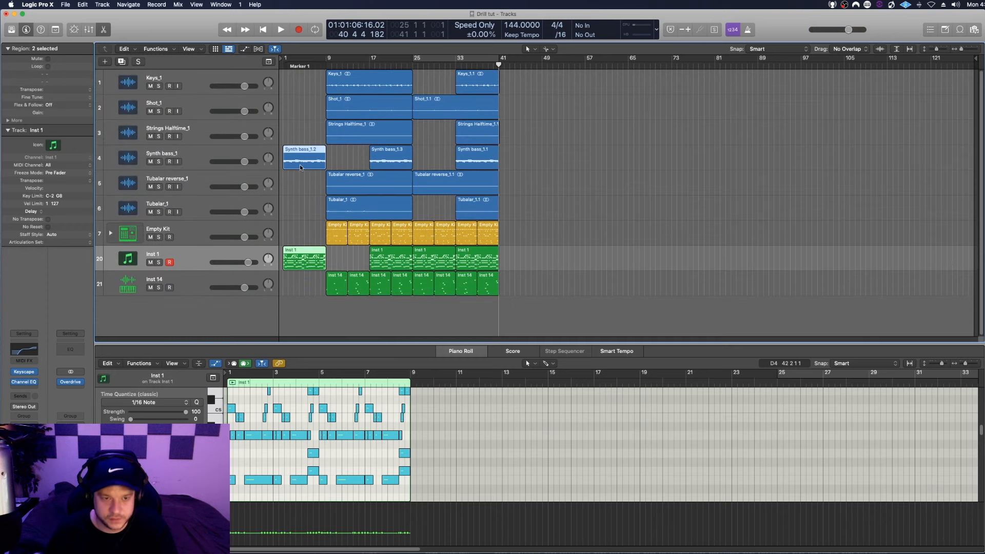
{"action": "left_click_drag", "start_coordinate": [296, 153], "coordinate": [556, 148]}
Show the automation, remove the Synth bass_1 low-cut rise at bar 49 so it stays at 20 Hz there, and hide the automation.
{"action": "key", "text": "a"}
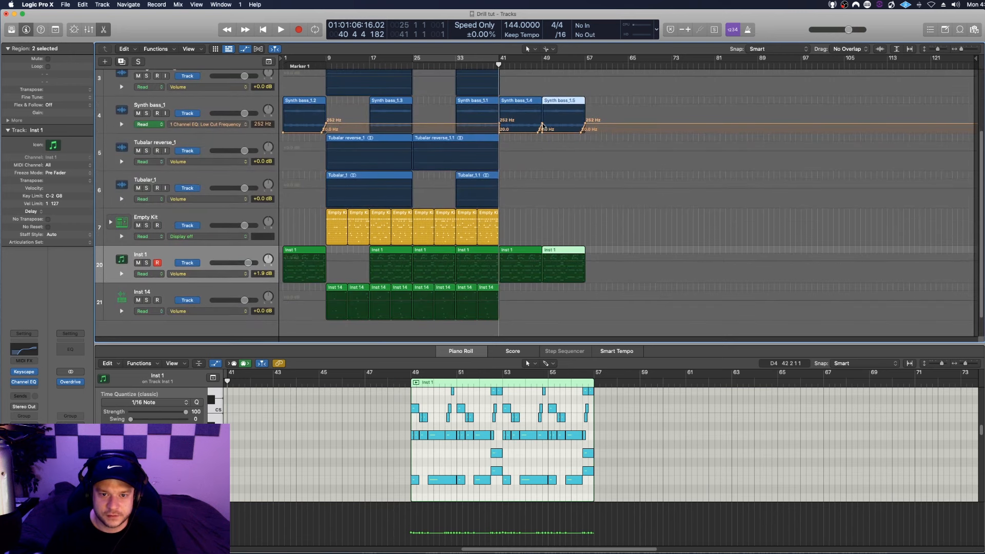
{"action": "left_click", "coordinate": [543, 125]}
{"action": "left_click_drag", "start_coordinate": [542, 124], "coordinate": [543, 134]}
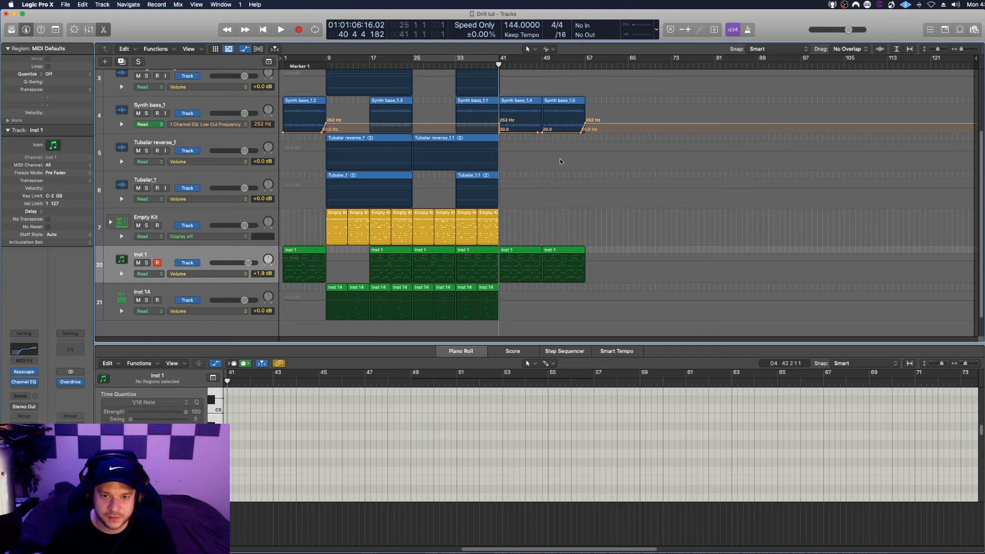
{"action": "key", "text": "a"}
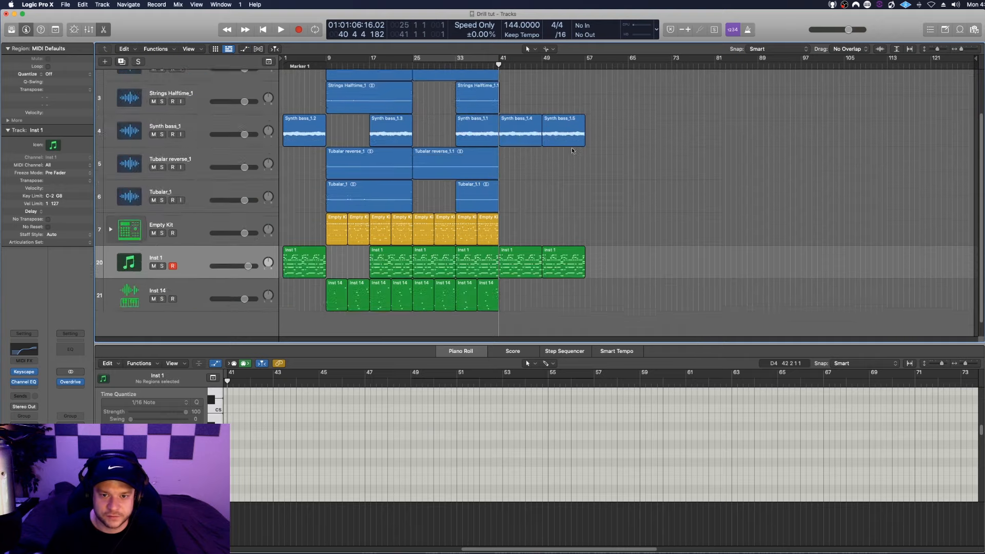
Copy all regions between bars 9 and 57 on every track to bar 57.
{"action": "left_click_drag", "start_coordinate": [587, 290], "coordinate": [593, 81]}
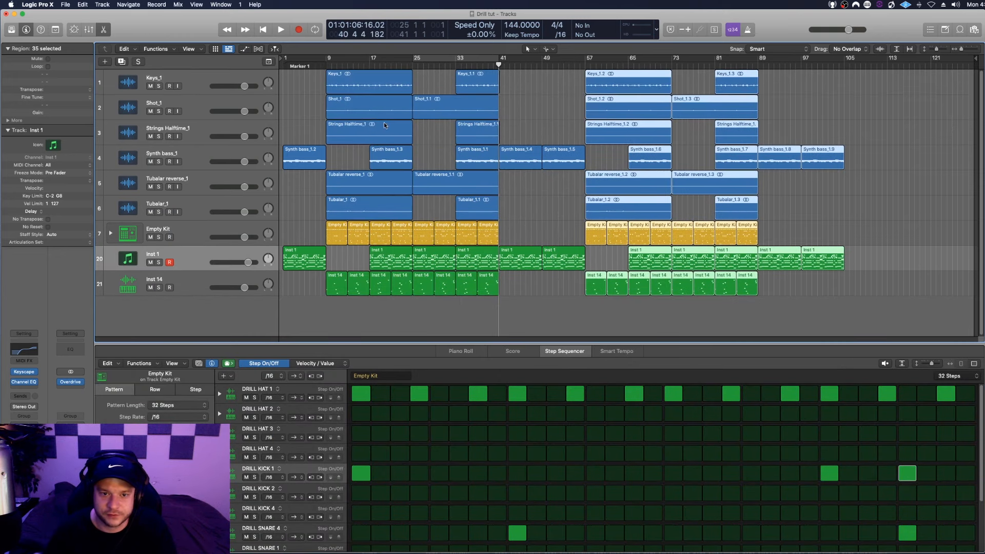
{"action": "left_click", "coordinate": [565, 301]}
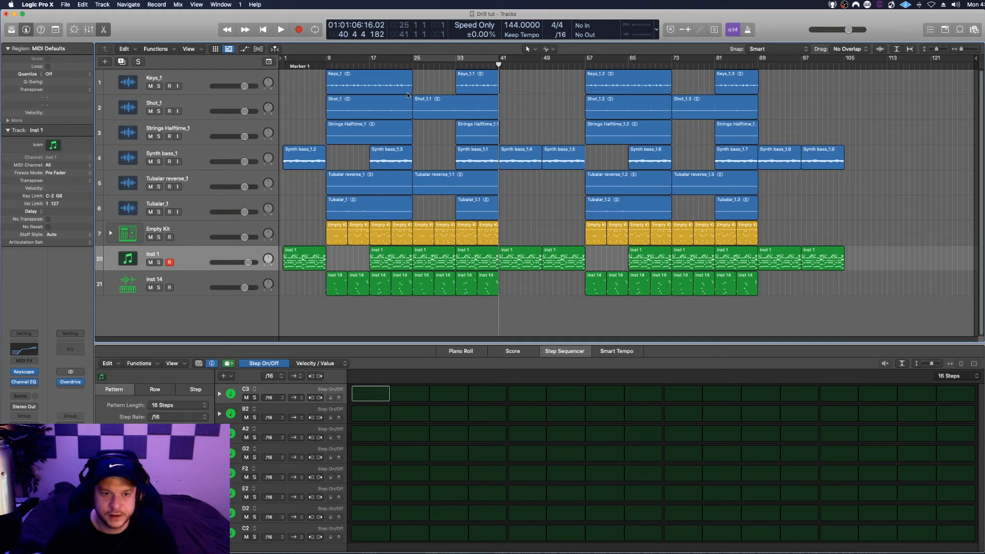
Trim the ends of the regions finishing at bar 25 back to beat 3 of bar 24 on every track except Keys_1.
{"action": "left_click", "coordinate": [488, 63]}
{"action": "left_click_drag", "start_coordinate": [488, 63], "coordinate": [407, 66]}
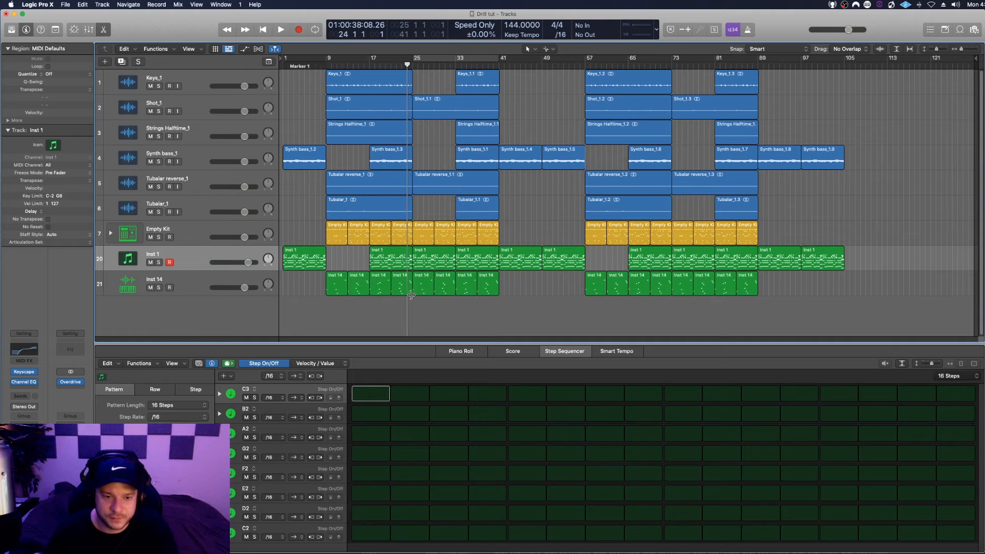
{"action": "left_click_drag", "start_coordinate": [410, 305], "coordinate": [403, 113]}
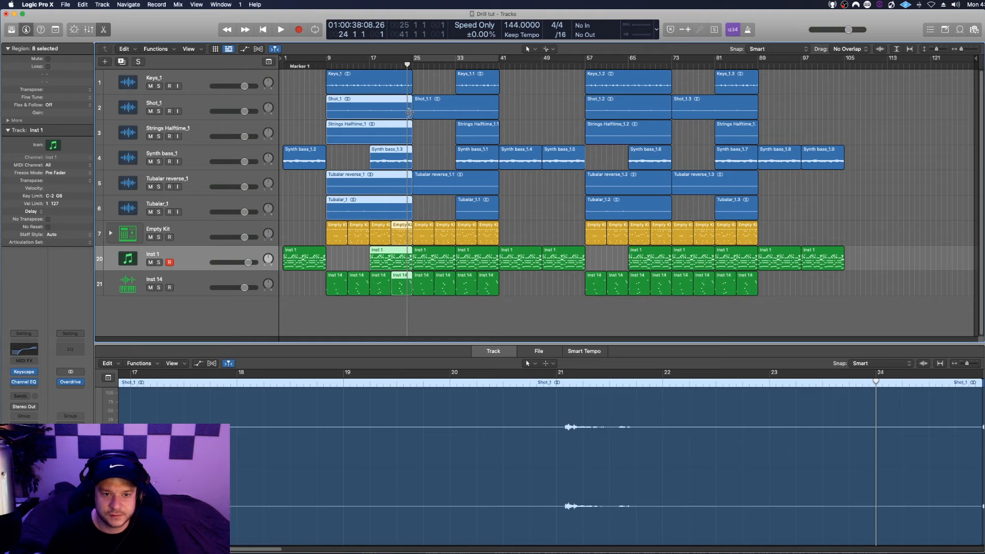
{"action": "left_click", "coordinate": [412, 112]}
{"action": "left_click_drag", "start_coordinate": [940, 52], "coordinate": [968, 52]}
{"action": "left_click_drag", "start_coordinate": [448, 145], "coordinate": [422, 124]}
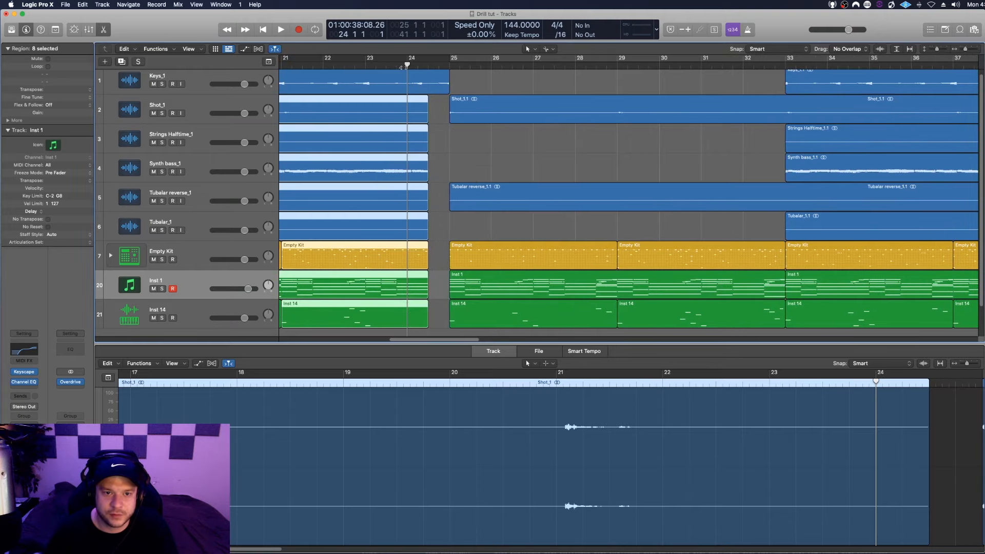
Play back the transition from bar 23 into bar 25 to check the break.
{"action": "left_click", "coordinate": [355, 64]}
{"action": "key", "text": "space"}
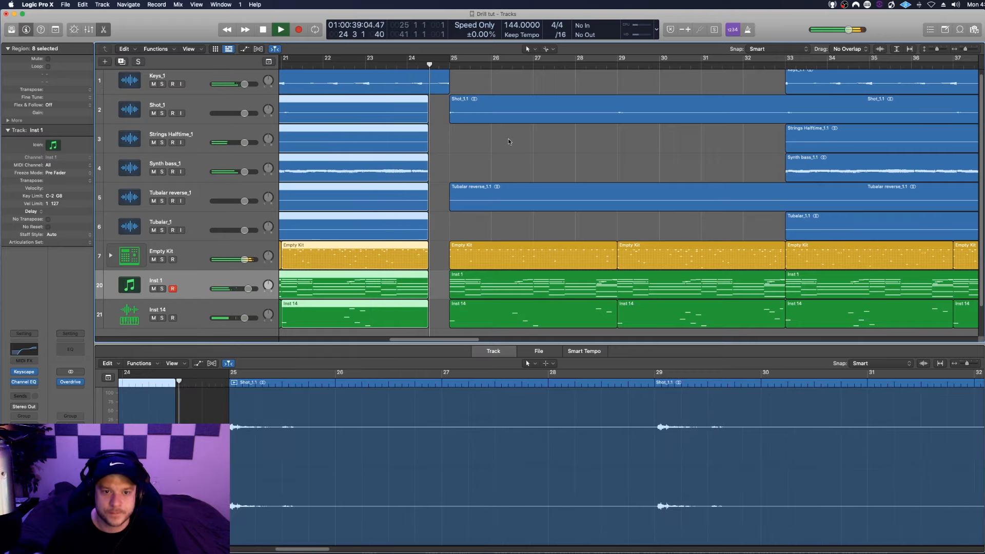
{"action": "key", "text": "space"}
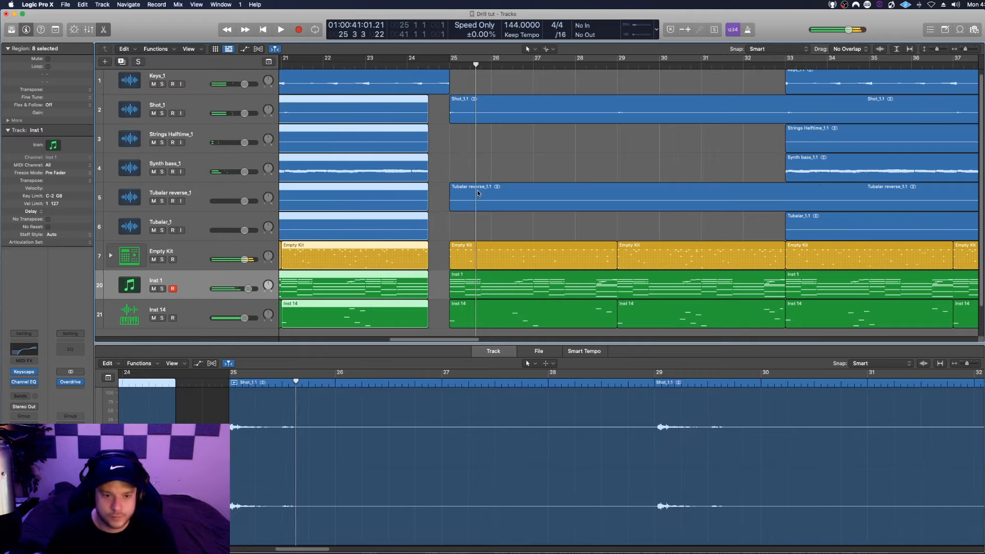
Trim the starts of the Shot, Tubalar reverse, Empty Kit and Inst 14 regions at bar 73 to bar 74, leaving Inst 1 starting at bar 73.
{"action": "left_click_drag", "start_coordinate": [967, 50], "coordinate": [961, 49]}
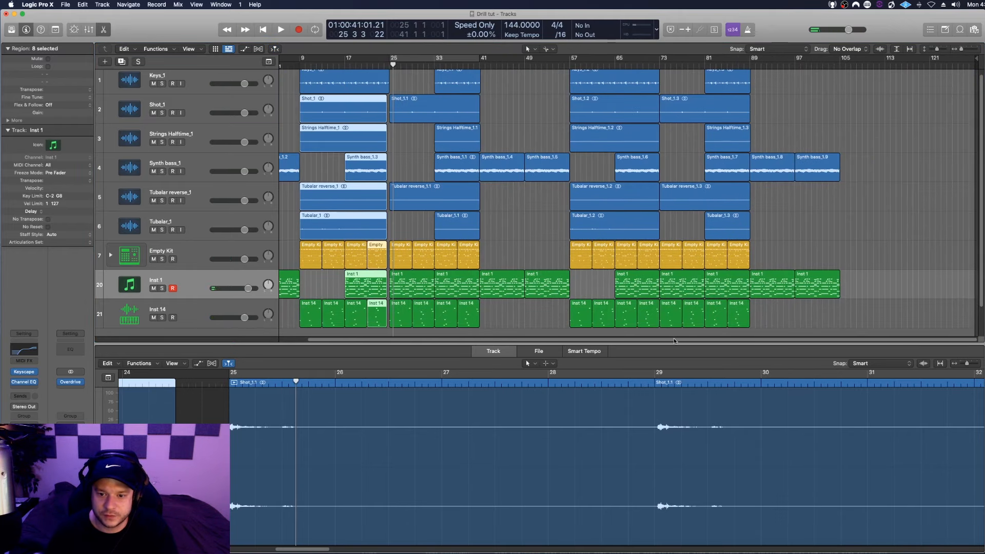
{"action": "left_click_drag", "start_coordinate": [674, 333], "coordinate": [665, 118]}
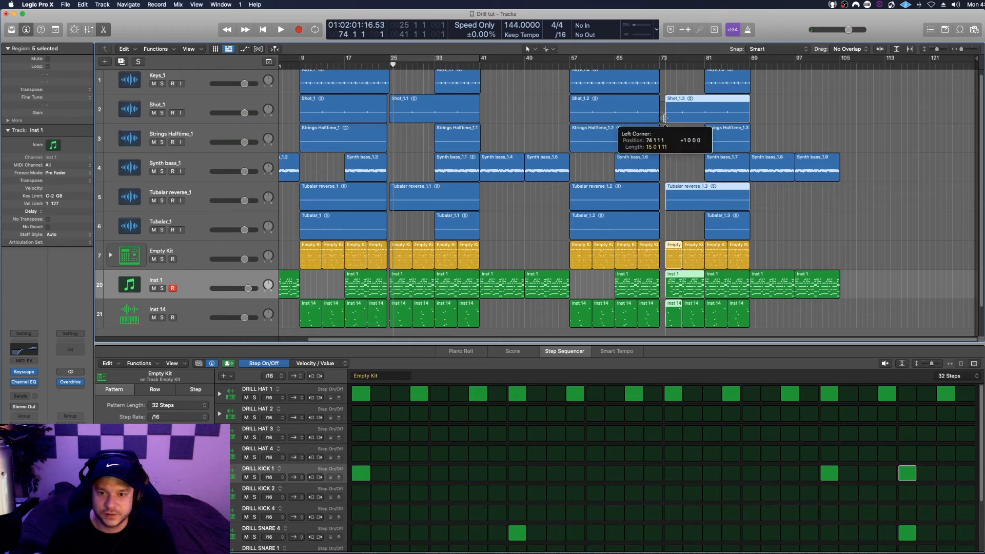
{"action": "right_click", "coordinate": [673, 131]}
{"action": "left_click", "coordinate": [667, 155]}
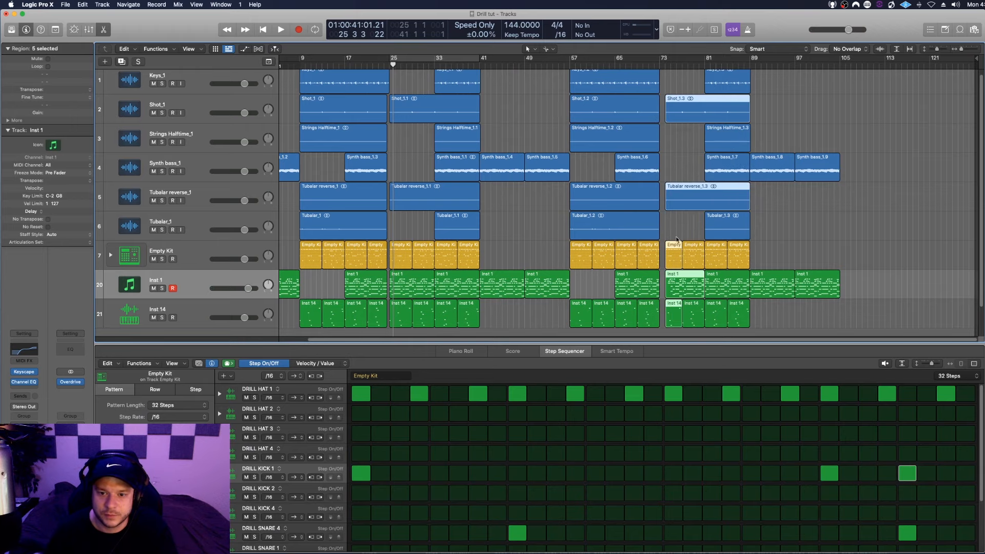
{"action": "left_click", "coordinate": [665, 293]}
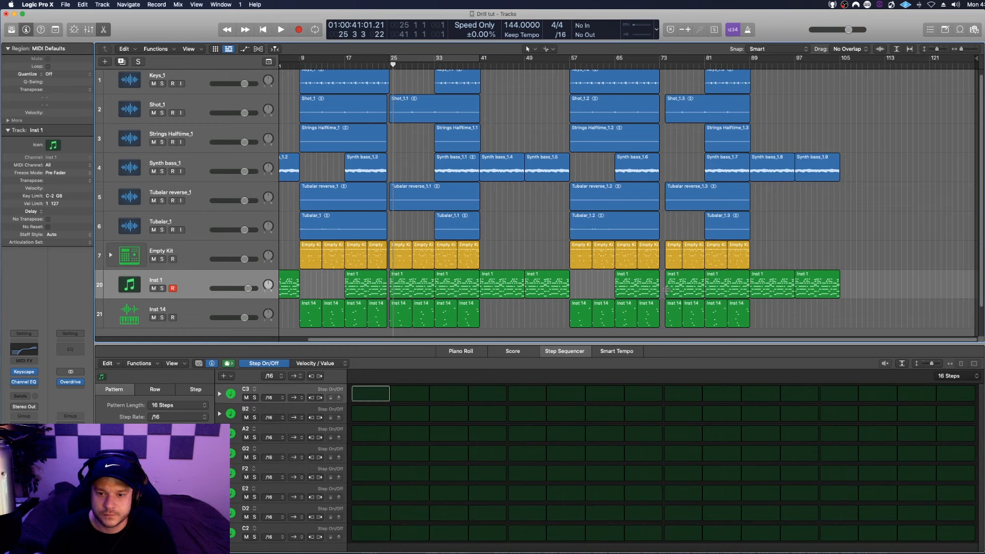
{"action": "double_click", "coordinate": [667, 290]}
{"action": "left_click", "coordinate": [651, 66]}
{"action": "key", "text": "space"}
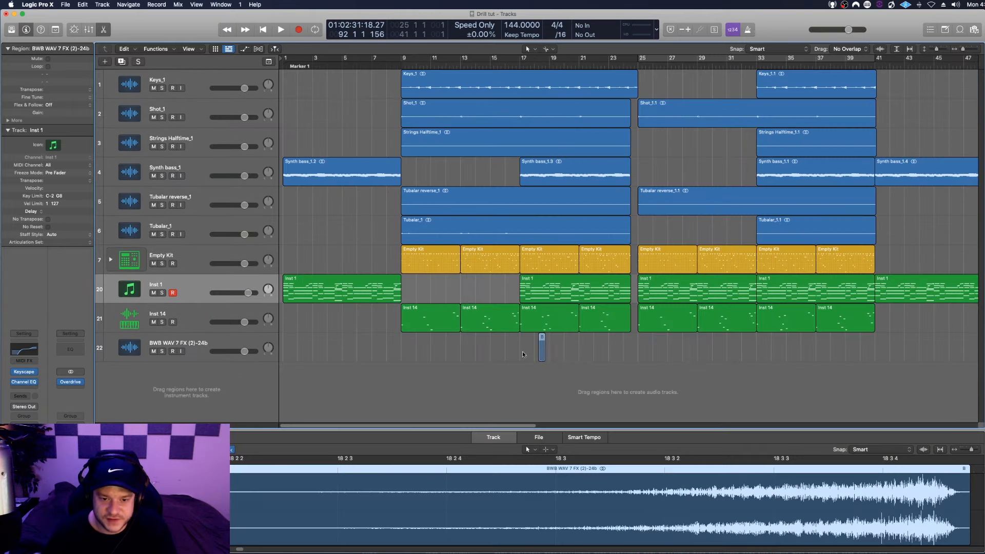
Move the BWB WAV 7 FX region to just before bar 9, lower its track's volume, and play the transition.
{"action": "left_click_drag", "start_coordinate": [543, 353], "coordinate": [399, 356]}
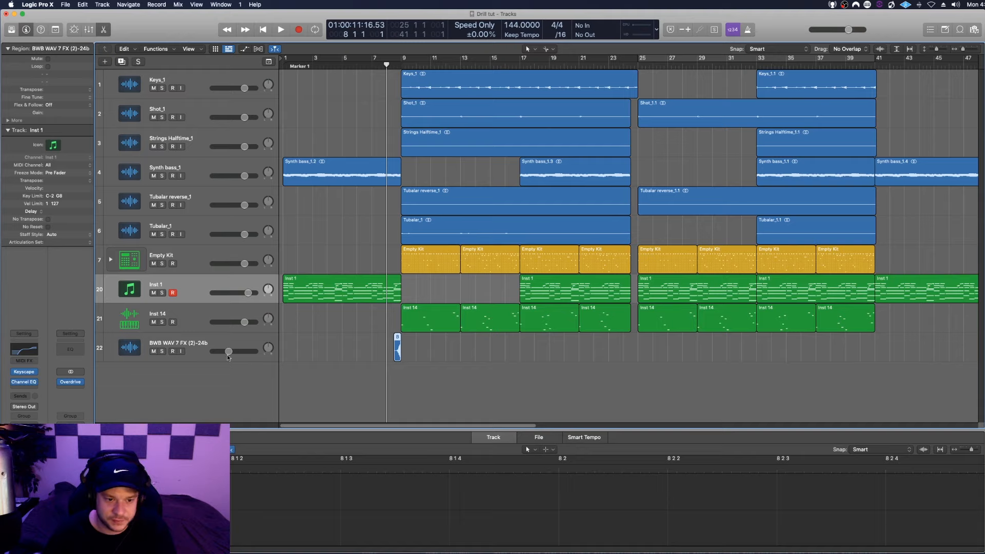
{"action": "left_click_drag", "start_coordinate": [228, 354], "coordinate": [228, 354]}
{"action": "key", "text": "space"}
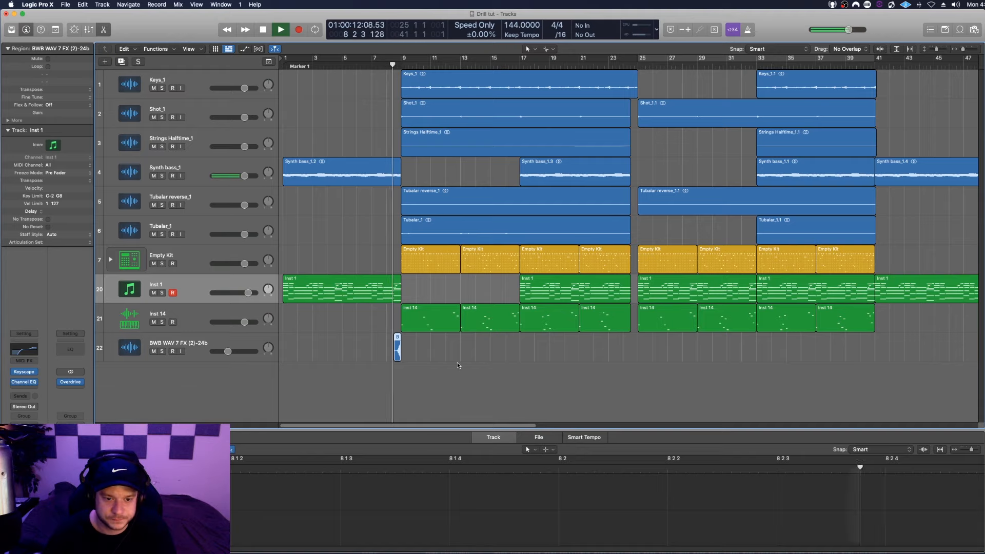
{"action": "key", "text": "space"}
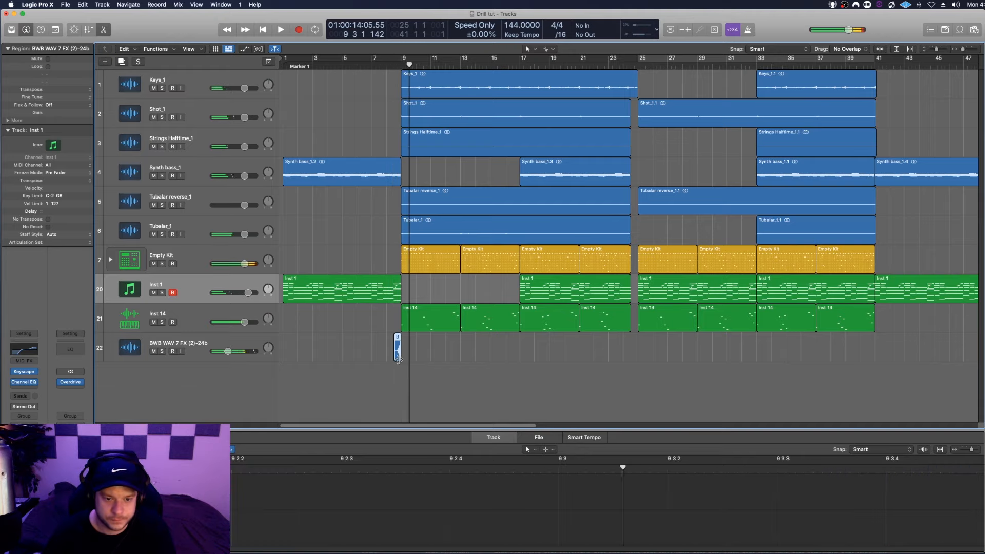
Shift the FX region slightly later so its tail overlaps the start of bar 9, and play it back.
{"action": "left_click_drag", "start_coordinate": [964, 49], "coordinate": [972, 49]}
{"action": "left_click_drag", "start_coordinate": [740, 354], "coordinate": [764, 354]}
{"action": "key", "text": "space"}
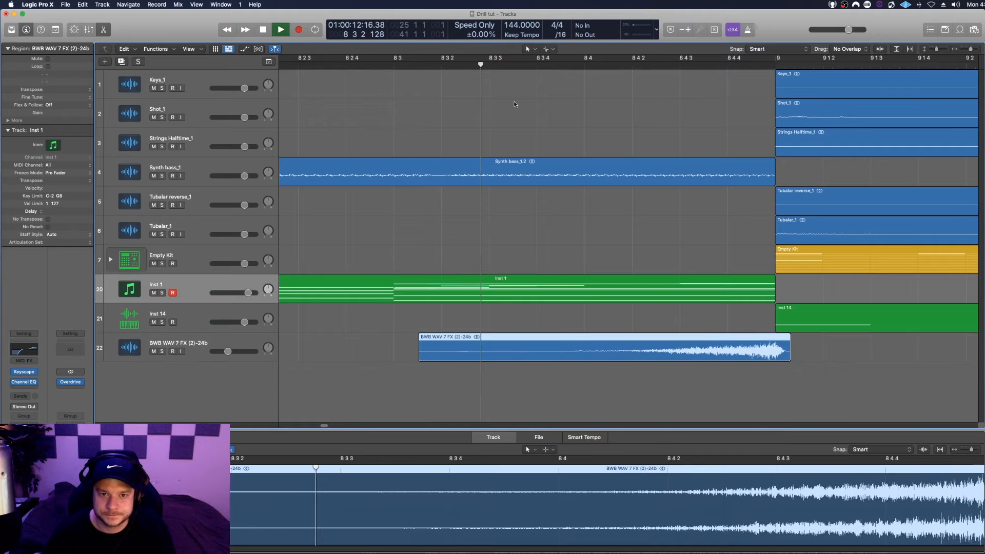
{"action": "key", "text": "space"}
Copy the FX region to the section changes at bars 25, 41, 57, 73 and 89.
{"action": "left_click_drag", "start_coordinate": [970, 49], "coordinate": [949, 53]}
{"action": "left_click", "coordinate": [324, 350]}
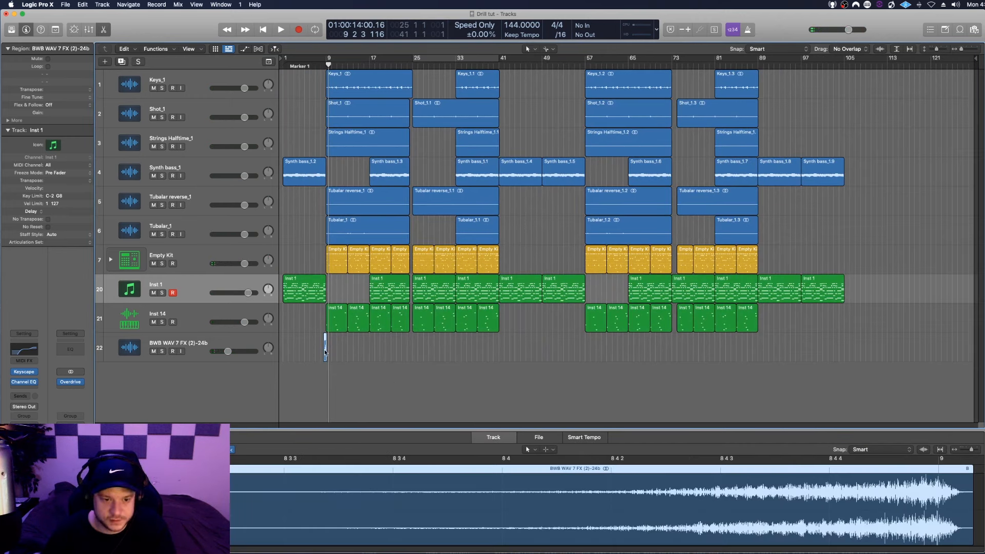
{"action": "left_click_drag", "start_coordinate": [324, 350], "coordinate": [761, 356]}
{"action": "left_click", "coordinate": [516, 264]}
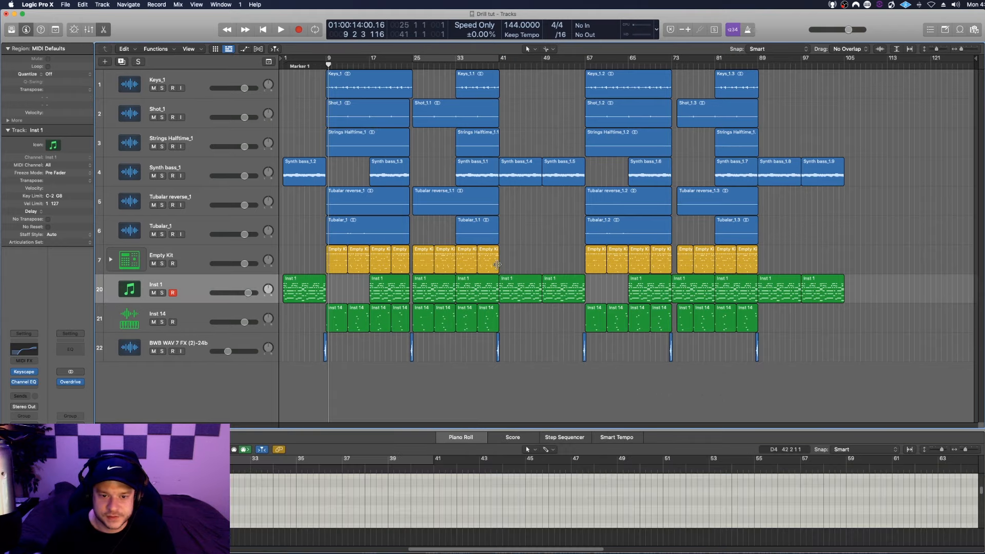
Shorten the ends of the last Empty Kit regions before bars 41 and 89 so the drums stop slightly early.
{"action": "left_click_drag", "start_coordinate": [498, 265], "coordinate": [493, 264]}
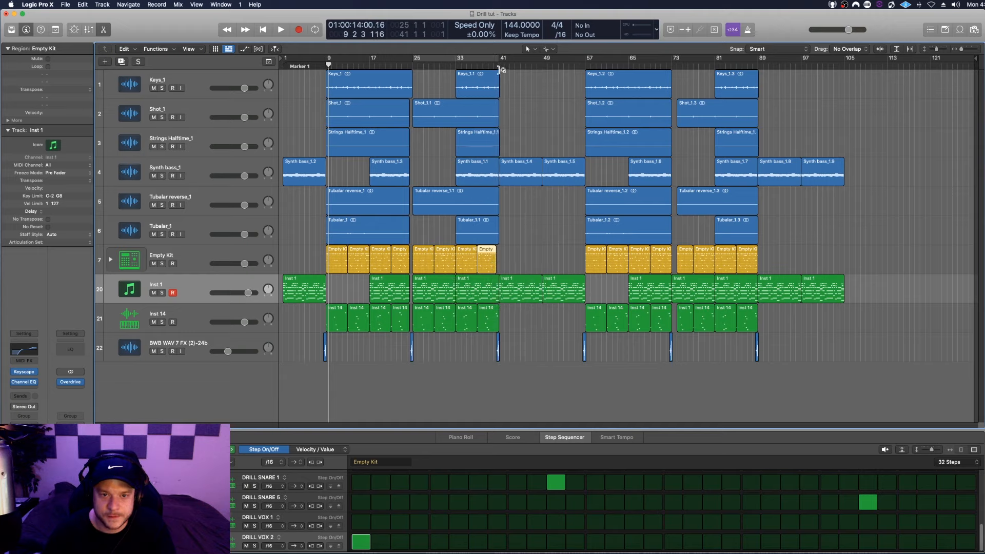
{"action": "key", "text": "space"}
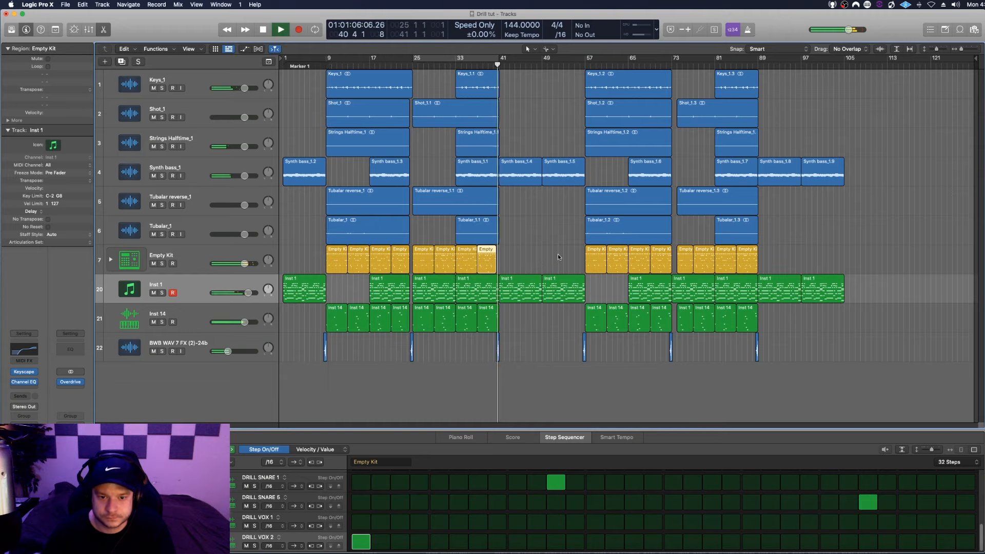
{"action": "left_click_drag", "start_coordinate": [758, 266], "coordinate": [754, 266]}
Play the full arrangement from bar 1 with the cycle range spanning the whole song.
{"action": "key", "text": "space"}
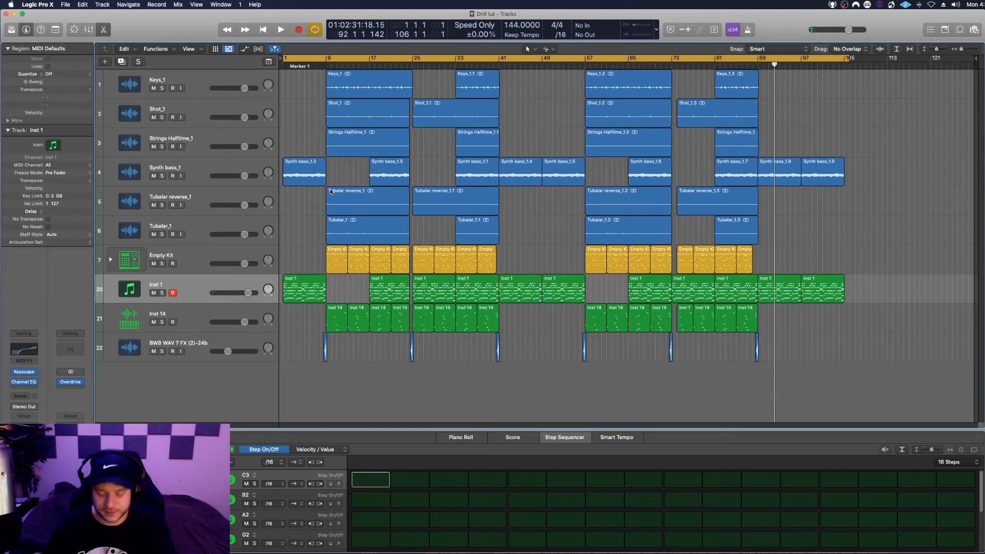
{"action": "key", "text": "Return"}
{"action": "key", "text": "space"}
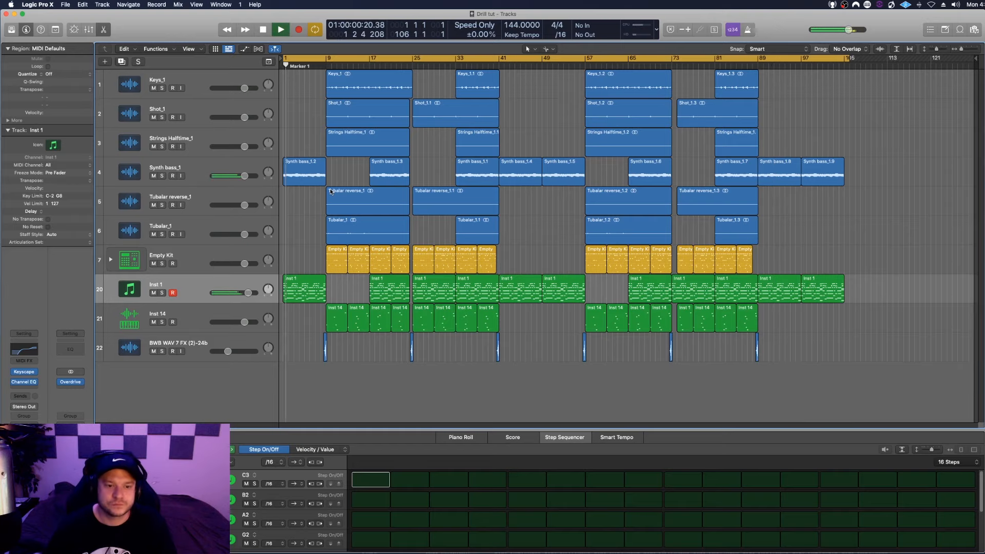